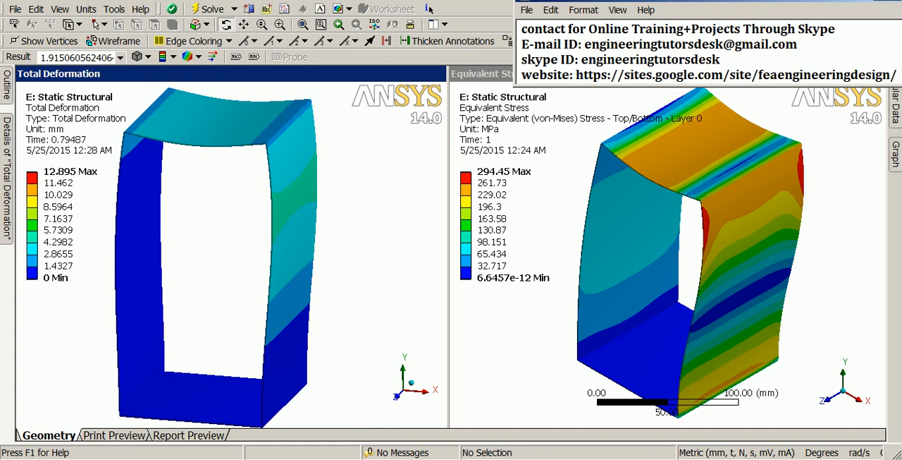
# Switch to the system A static structural results and collapse the Tabular Data and Graph panes to enlarge the model view
pyautogui.hotkey('alt', 'Tab')
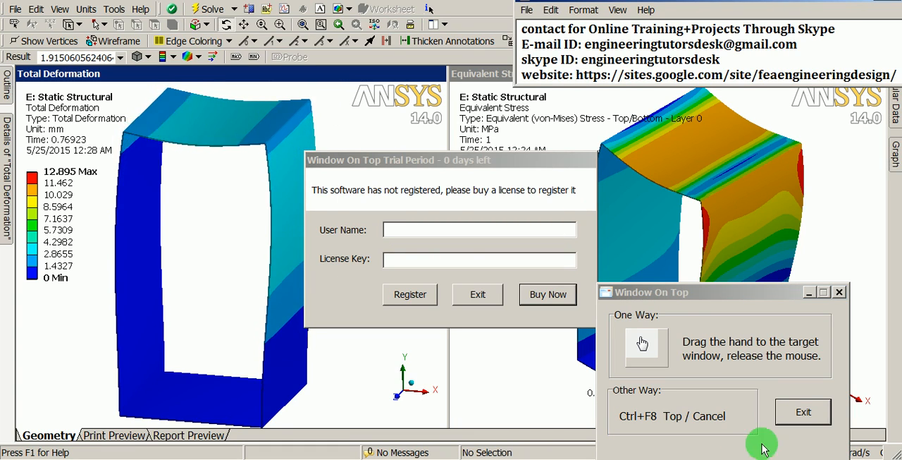
pyautogui.click(807, 293)
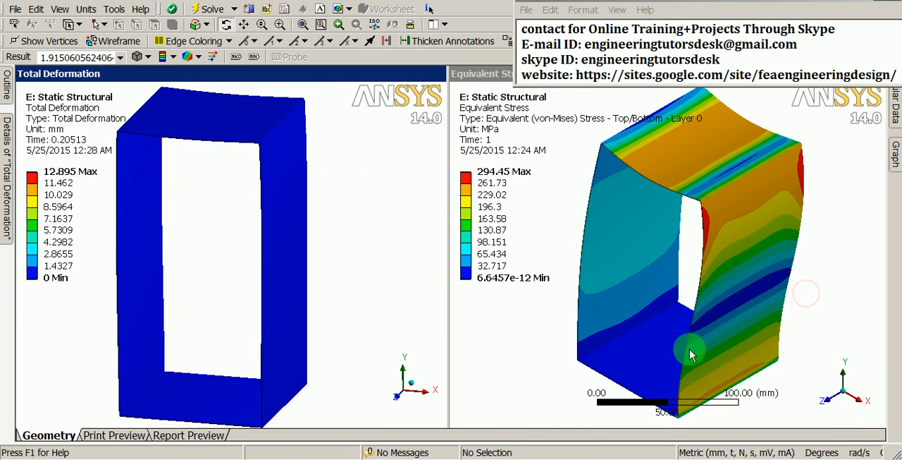
pyautogui.hotkey('alt', 'Tab')
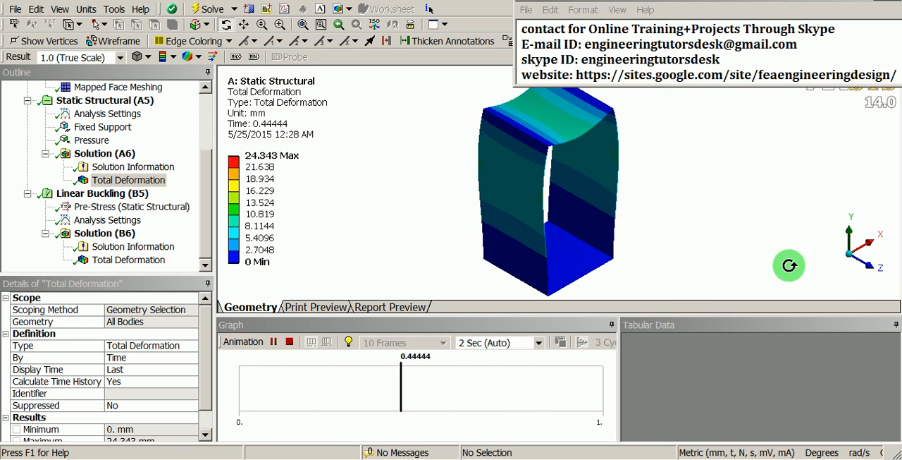
pyautogui.click(894, 324)
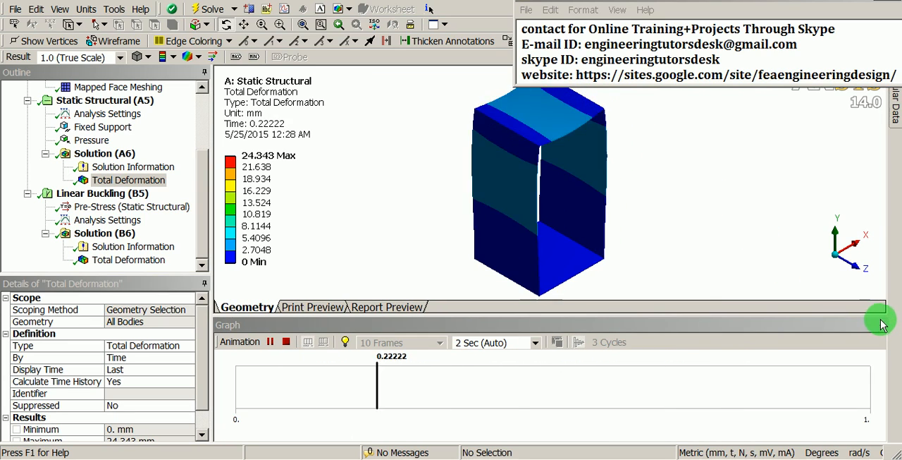
pyautogui.click(880, 325)
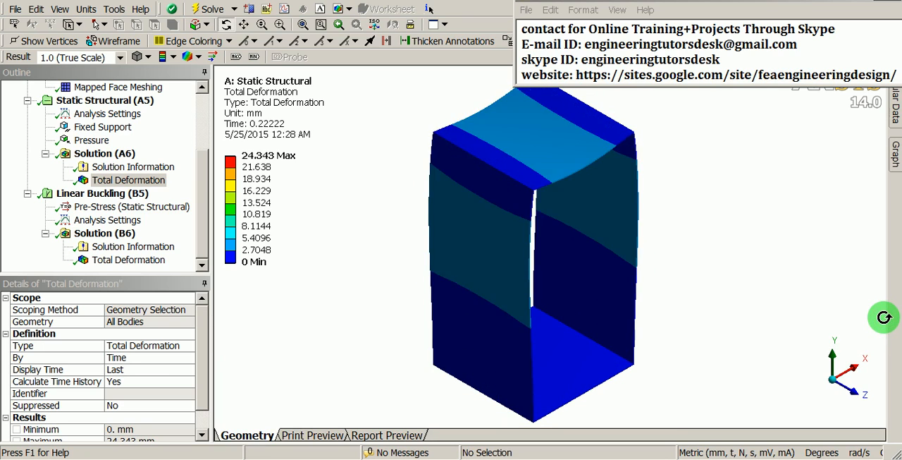
# Inspect the animated total deformation of the box in system A from the front and from an angle
pyautogui.rightClick(699, 165)
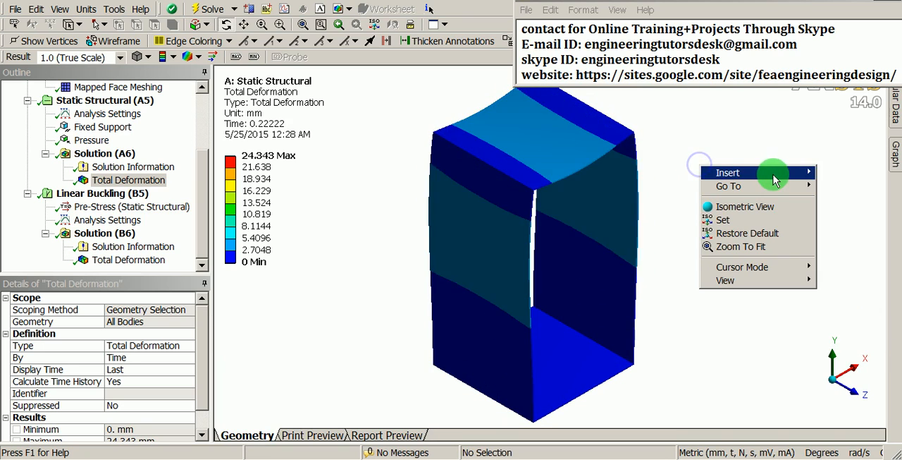
pyautogui.click(772, 280)
pyautogui.click(839, 280)
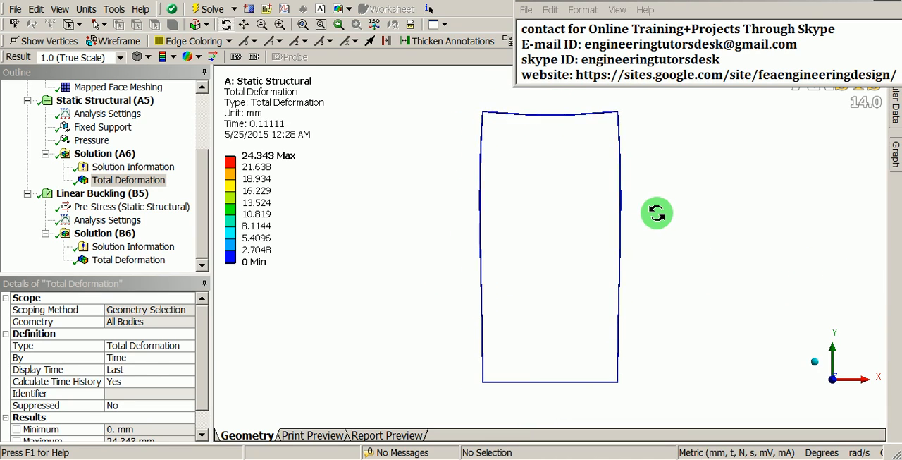
pyautogui.keyDown('ctrl'); pyautogui.moveTo(658, 227); pyautogui.dragTo(590, 226, button='middle'); pyautogui.keyUp('ctrl')
pyautogui.scroll(1, 596, 218)
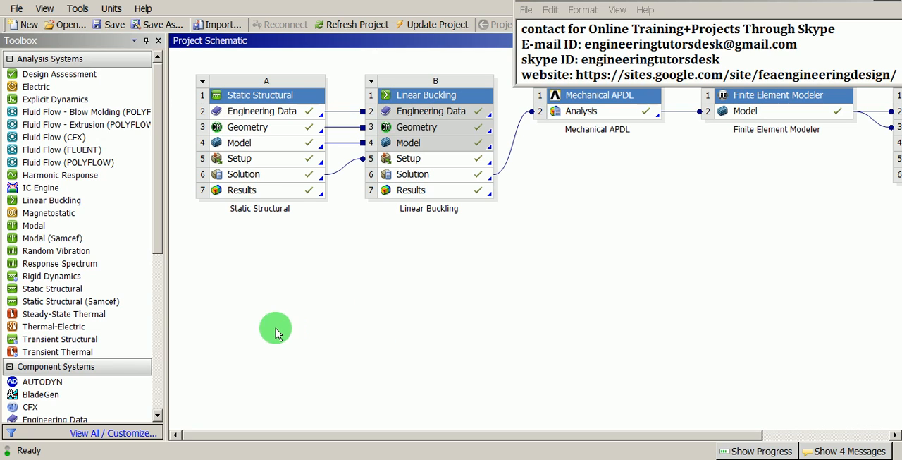
# Add a standalone Static Structural system below system A in the project schematic and name it Static Structural-01
pyautogui.click(48, 290)
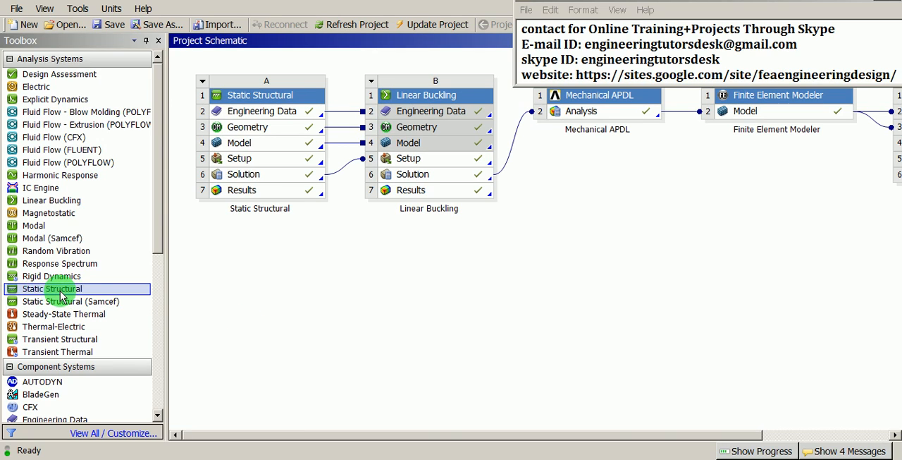
pyautogui.moveTo(56, 289); pyautogui.dragTo(260, 238)
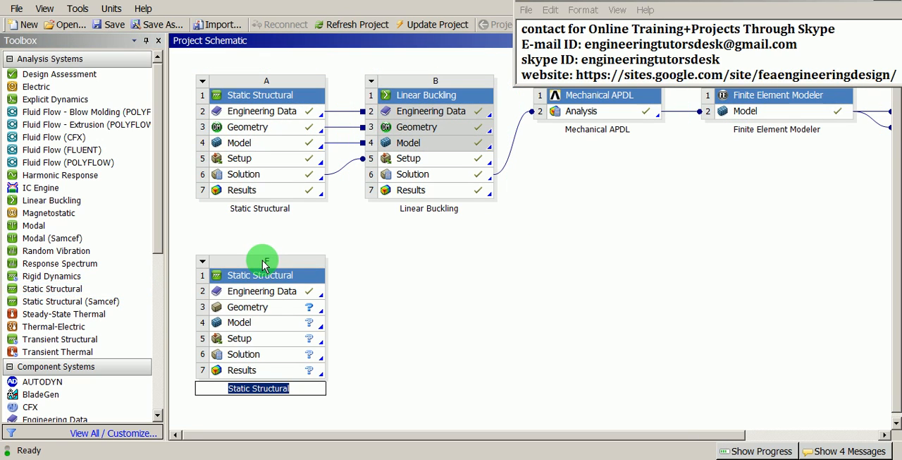
pyautogui.rightClick(267, 275)
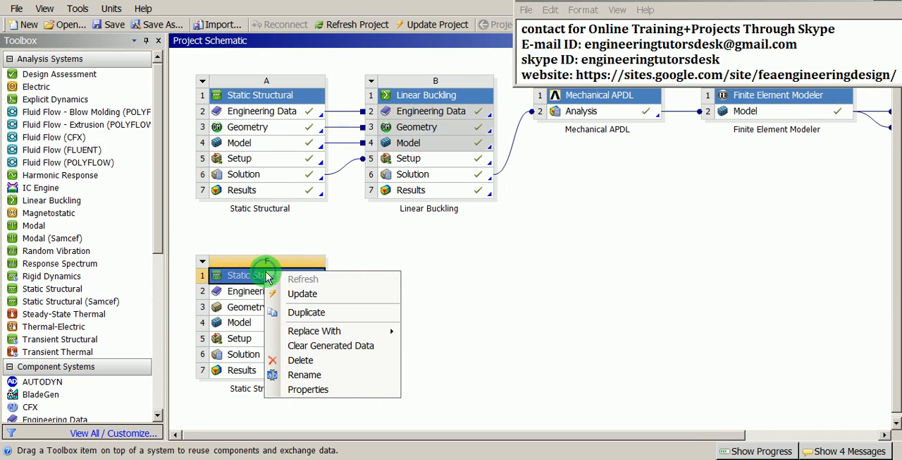
pyautogui.click(352, 374)
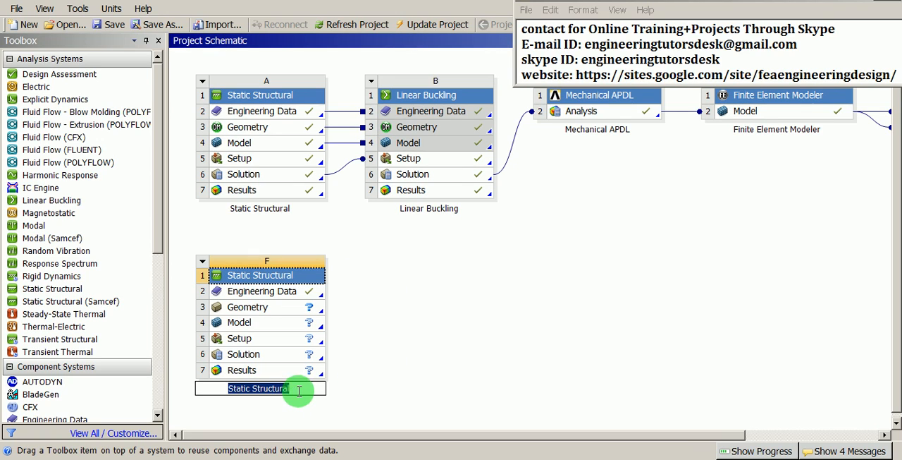
pyautogui.click(299, 391)
pyautogui.write('-0')
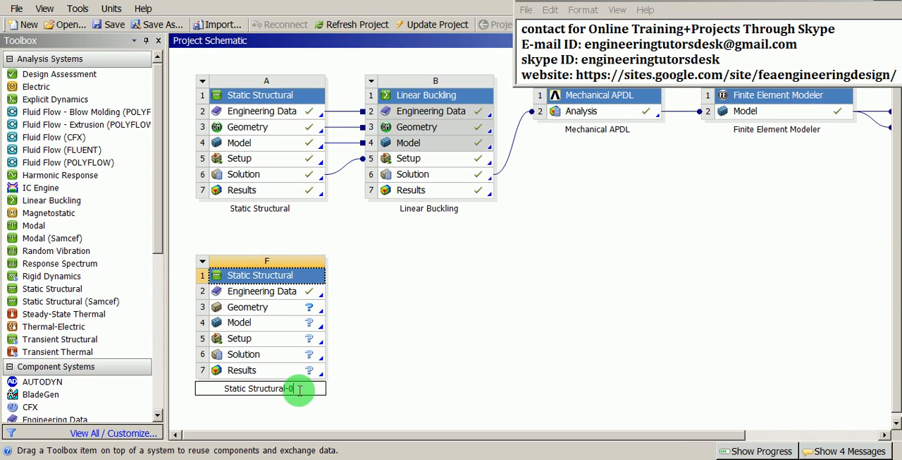
pyautogui.write('1')
pyautogui.press('Return')
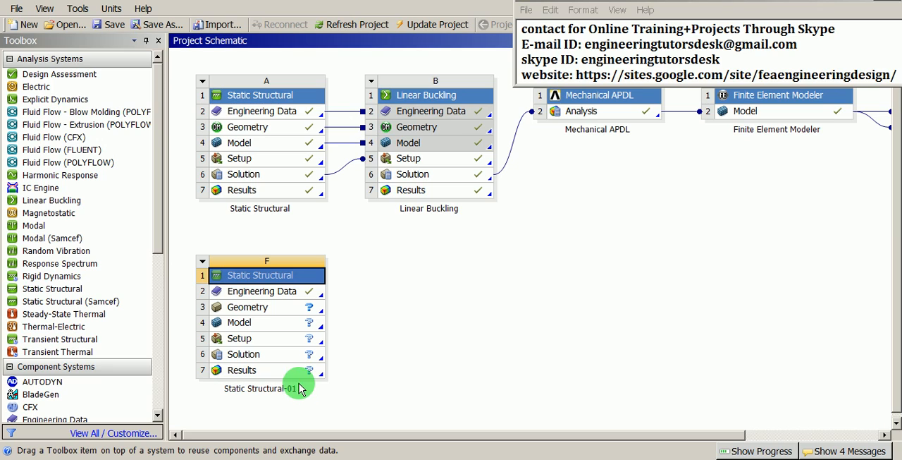
# Review the Structural Steel properties in the Engineering Data of Static Structural-01, and return to the project schematic
pyautogui.click(279, 299)
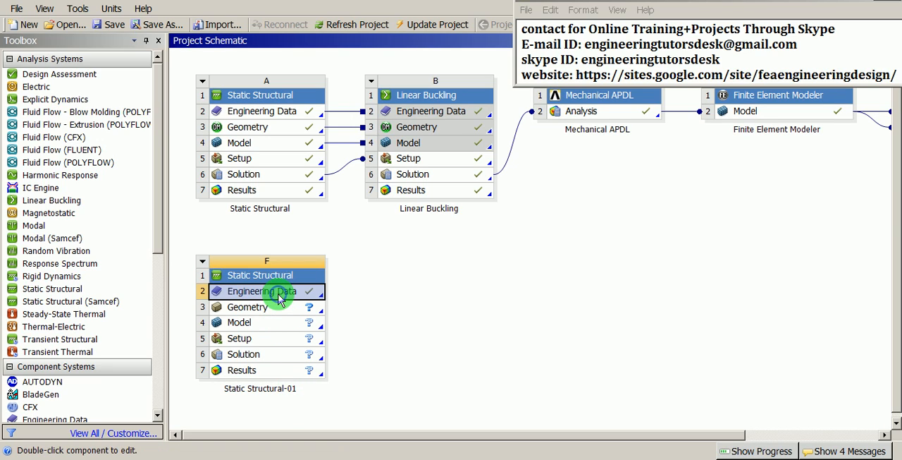
pyautogui.rightClick(280, 299)
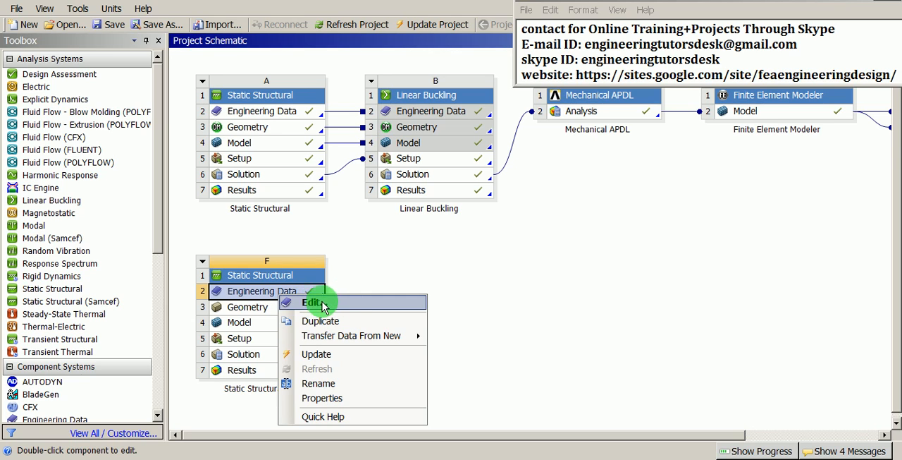
pyautogui.click(308, 302)
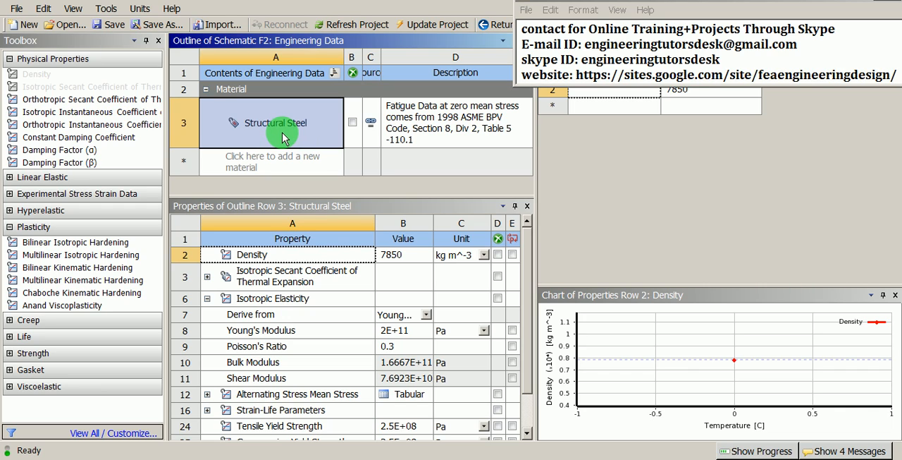
pyautogui.click(500, 27)
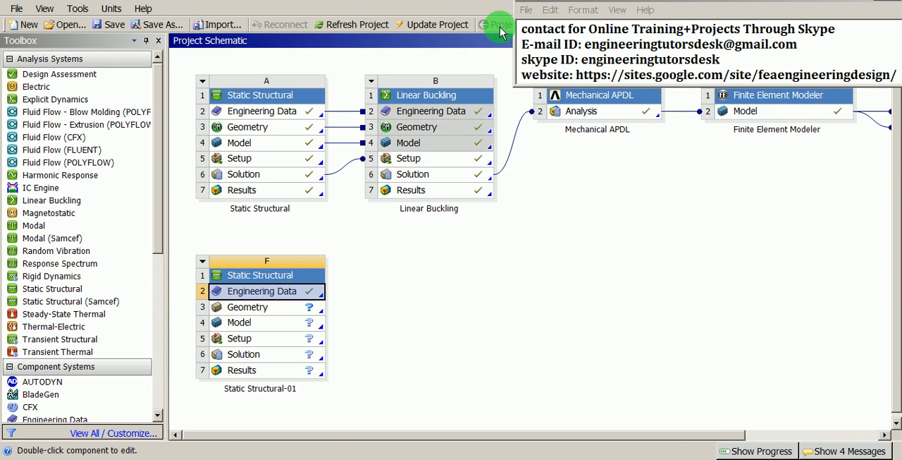
# Start a new geometry for Static Structural-01 in DesignModeler with millimeter as the length unit
pyautogui.click(274, 315)
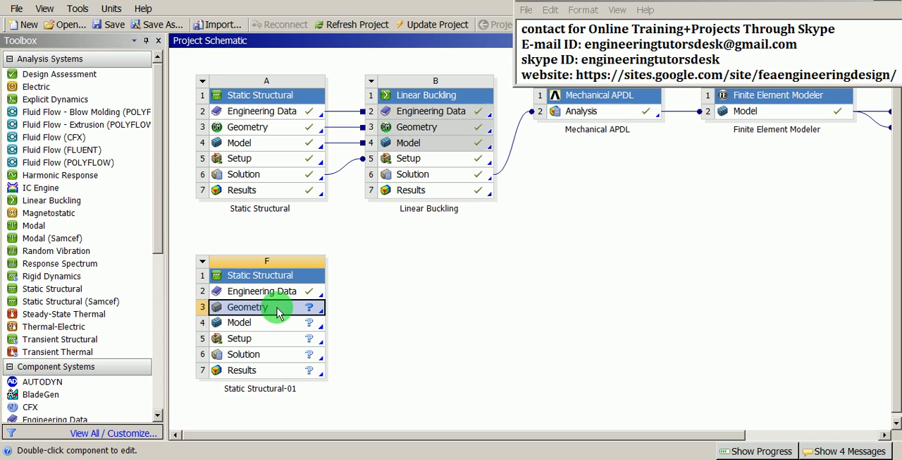
pyautogui.rightClick(279, 315)
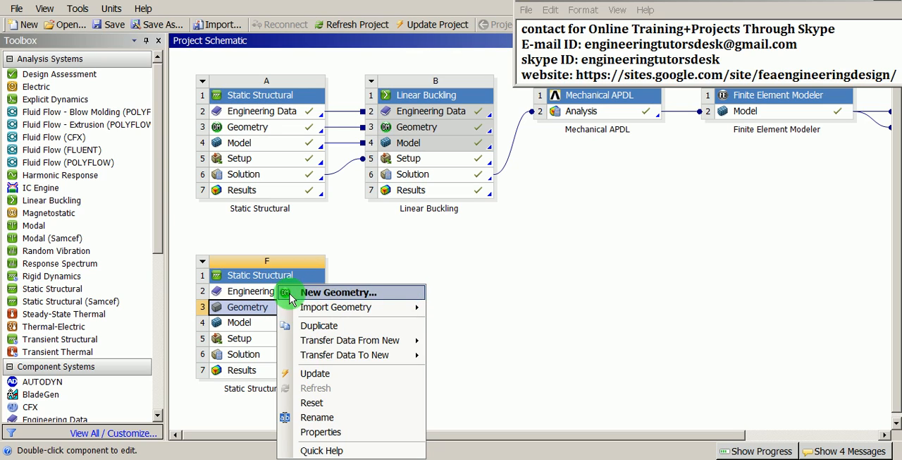
pyautogui.click(330, 292)
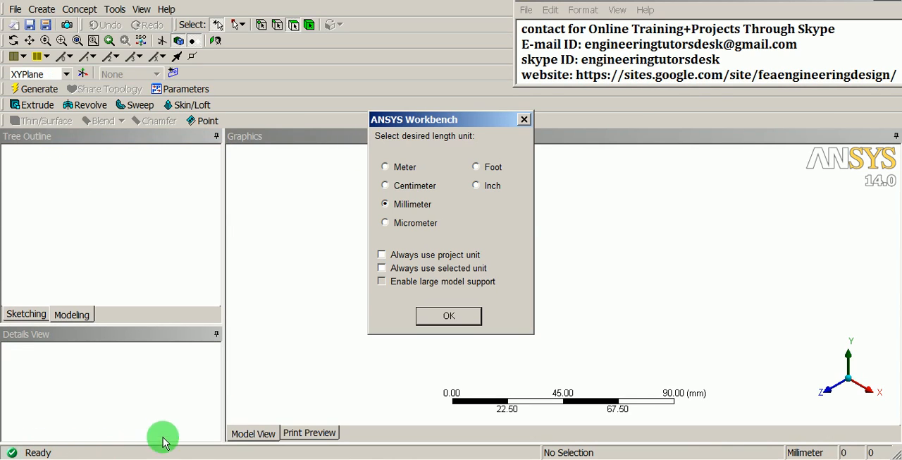
pyautogui.moveTo(425, 129); pyautogui.dragTo(327, 173)
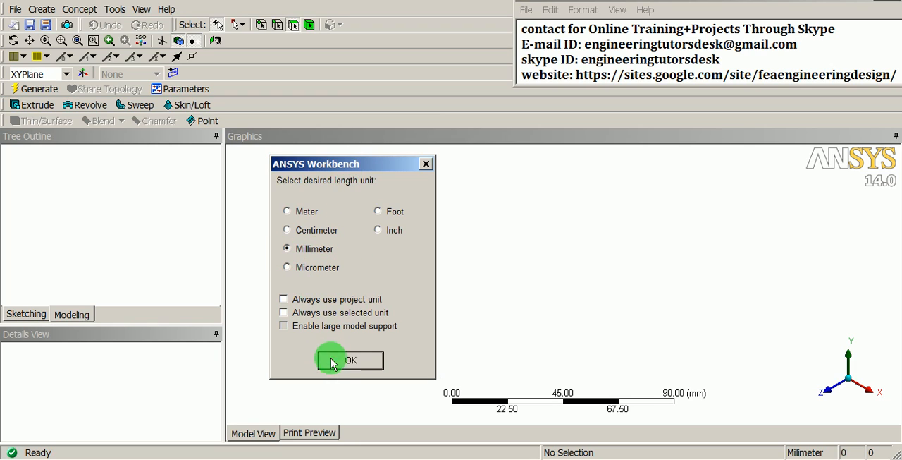
pyautogui.click(363, 363)
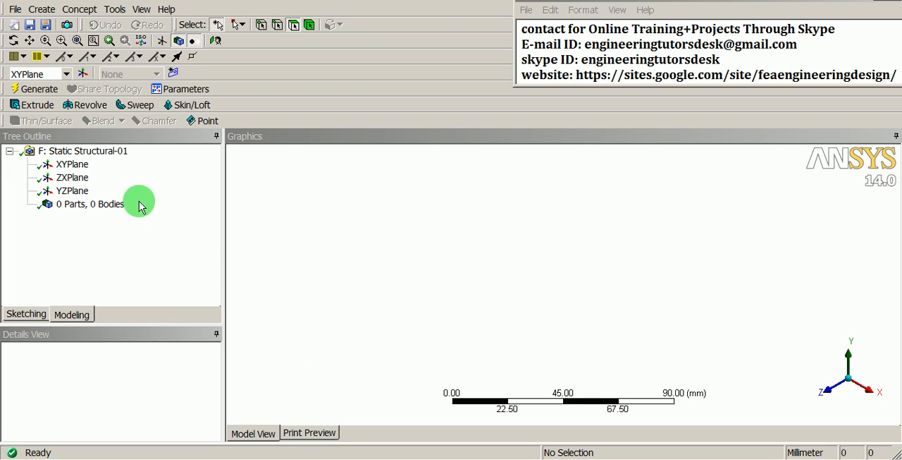
# Import the external geometry file box.stp from the ANSYS_Buckling-box folder and generate the box body
pyautogui.click(17, 14)
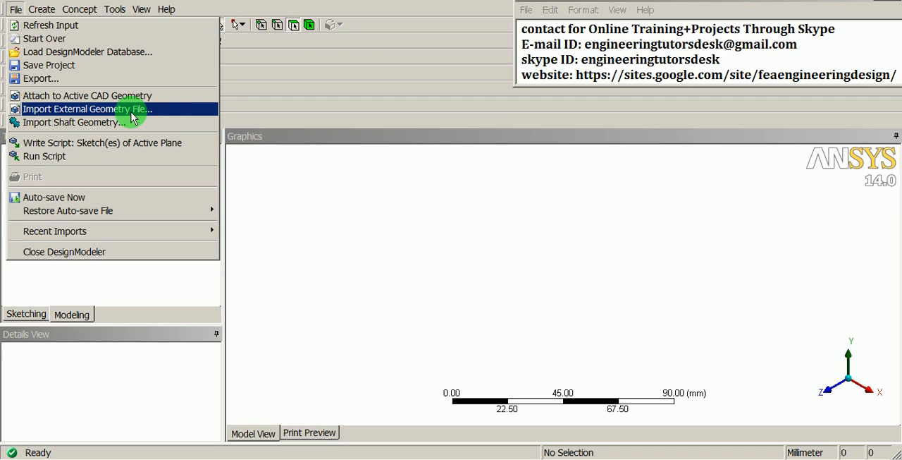
pyautogui.click(131, 113)
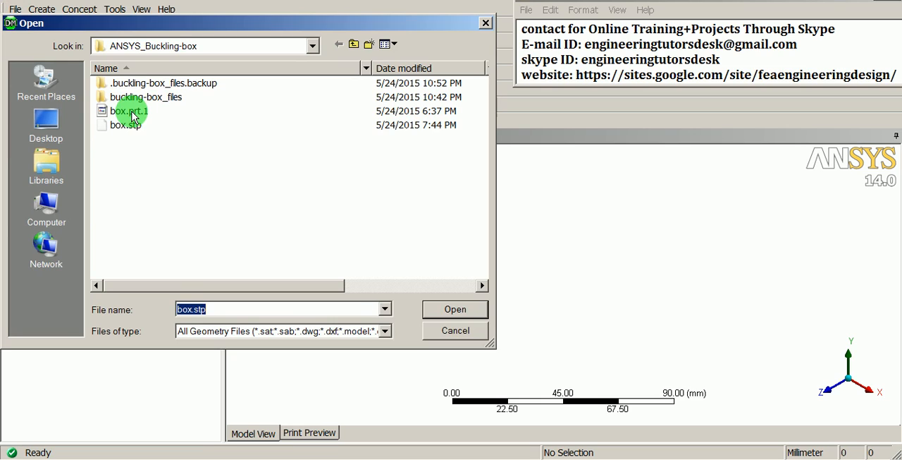
pyautogui.click(118, 125)
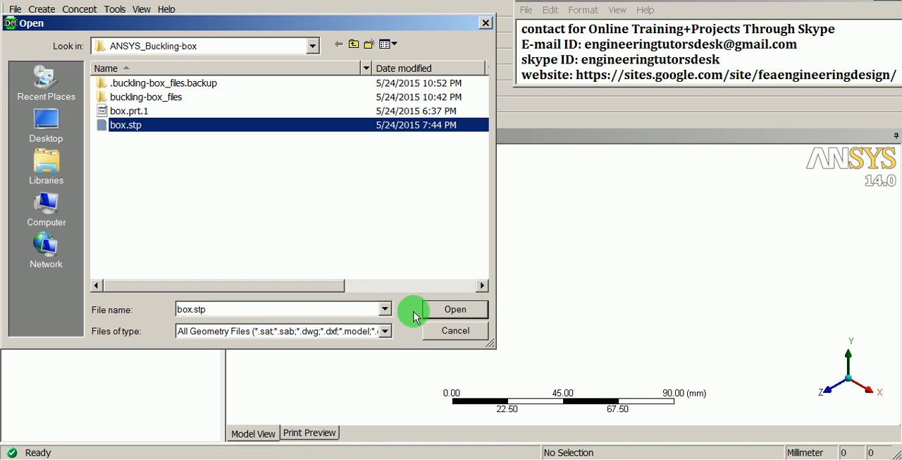
pyautogui.click(457, 310)
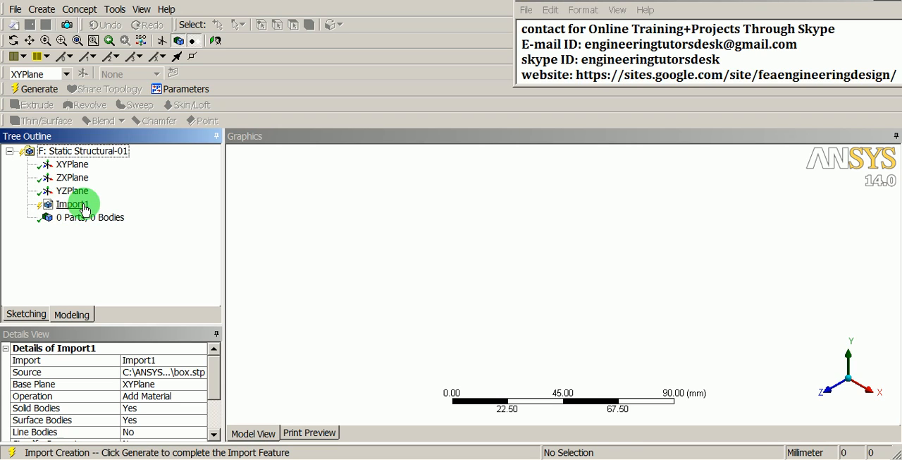
pyautogui.click(39, 90)
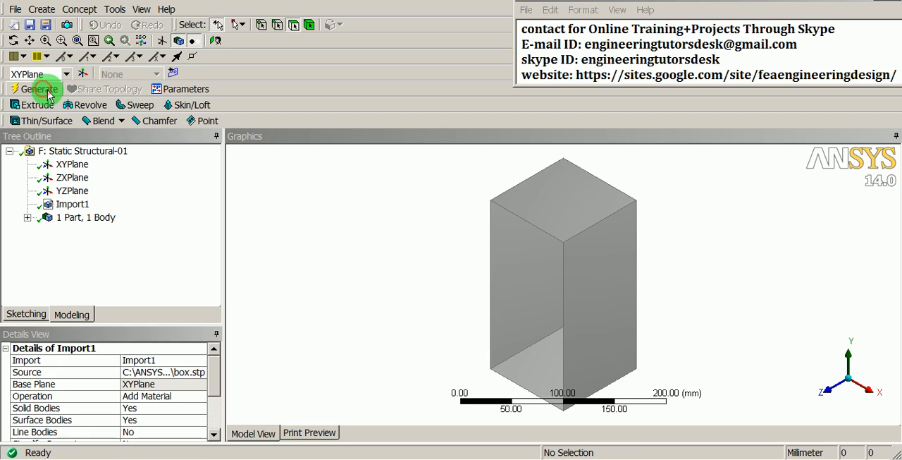
pyautogui.moveTo(544, 303); pyautogui.dragTo(530, 319, button='middle')
pyautogui.scroll(-3, 530, 318)
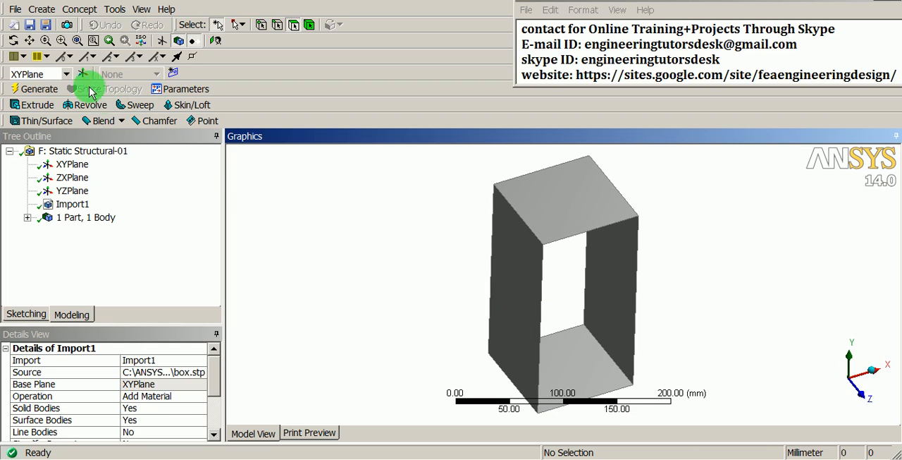
# Save the project from DesignModeler and switch back to the Workbench project schematic
pyautogui.click(31, 25)
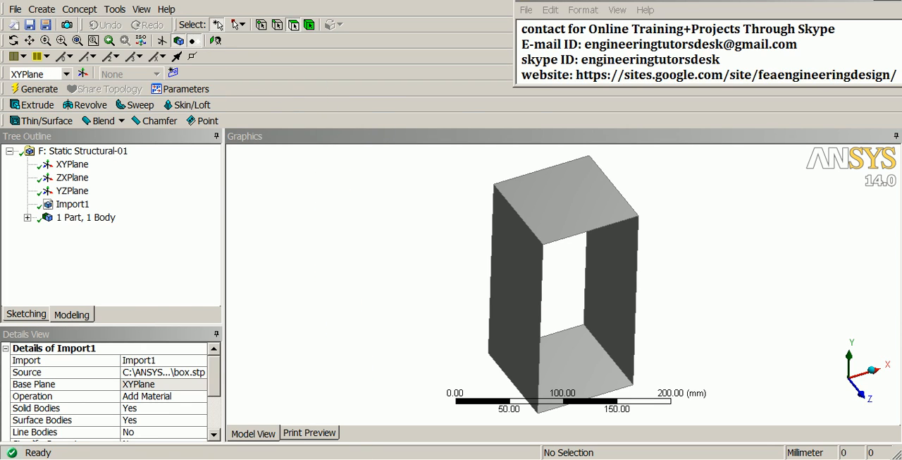
pyautogui.click(350, 458)
pyautogui.click(368, 324)
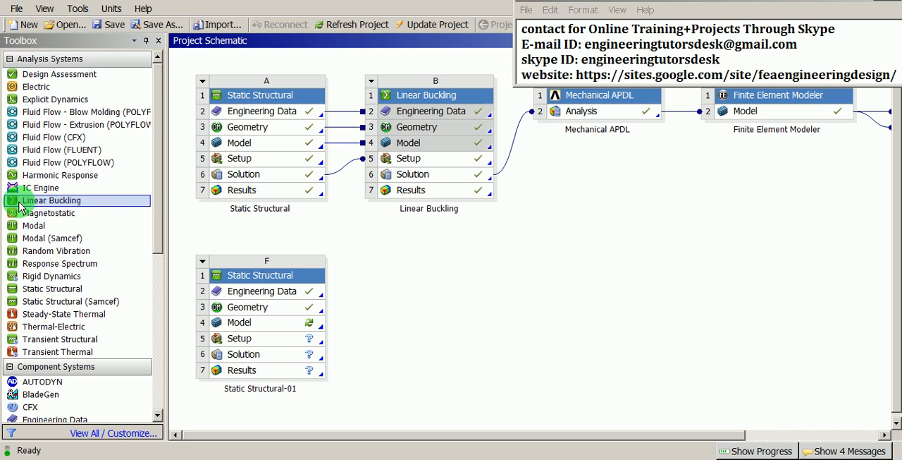
# Add a Linear Buckling system linked to the Solution of Static Structural-01, name it Linear Buckling-01, and check the links between them
pyautogui.moveTo(58, 203); pyautogui.dragTo(267, 358)
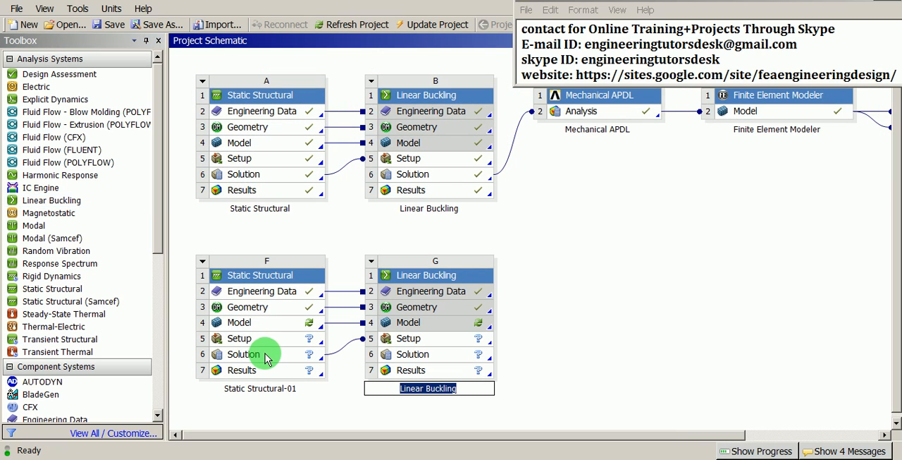
pyautogui.click(476, 385)
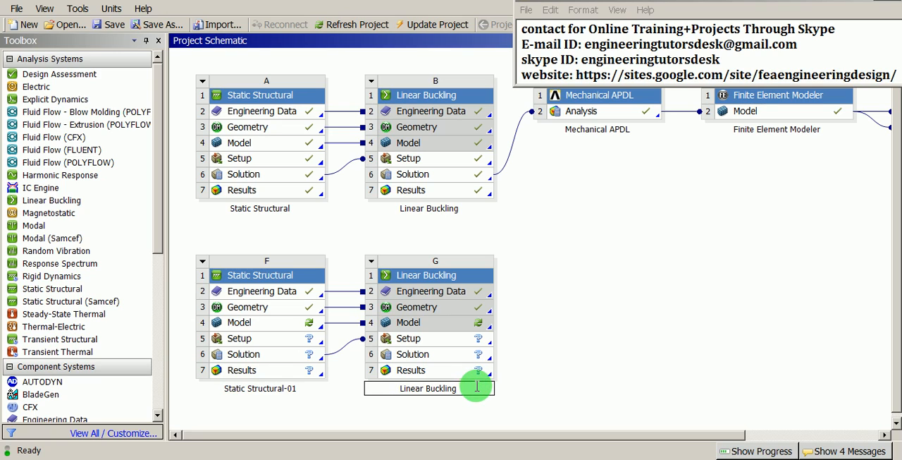
pyautogui.write('-01')
pyautogui.press('Return')
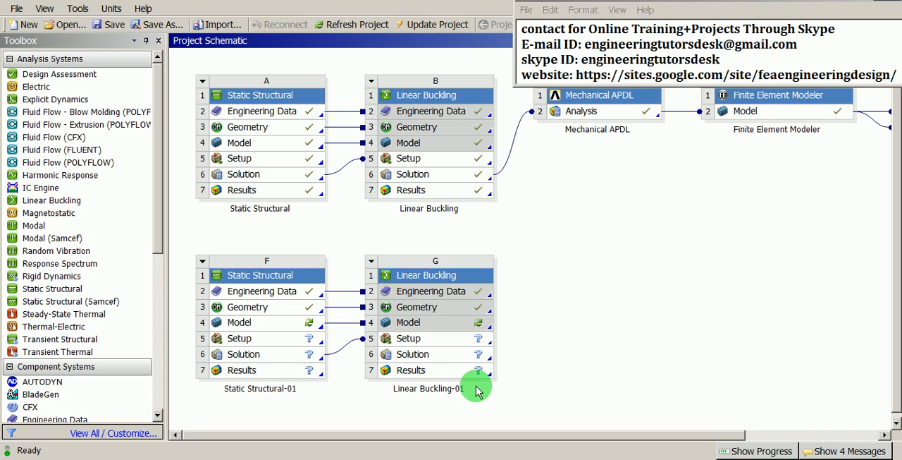
pyautogui.click(346, 322)
pyautogui.click(348, 345)
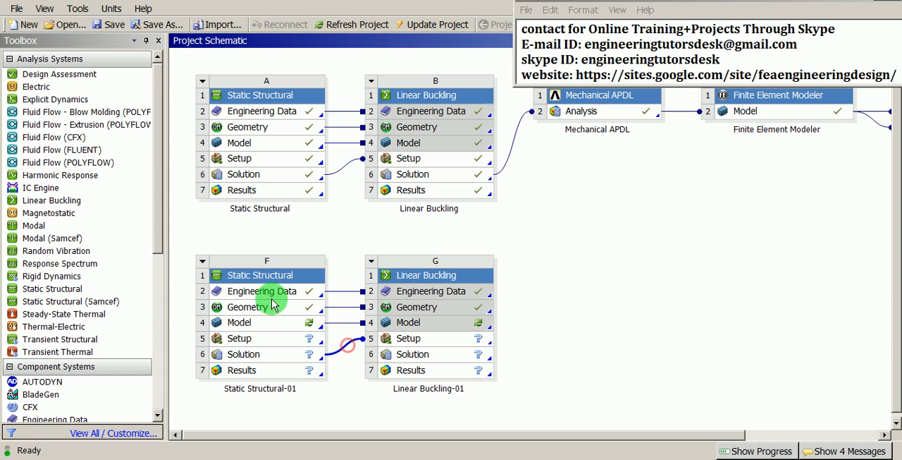
# Open the Solution of Static Structural-01 for editing in Mechanical
pyautogui.click(338, 295)
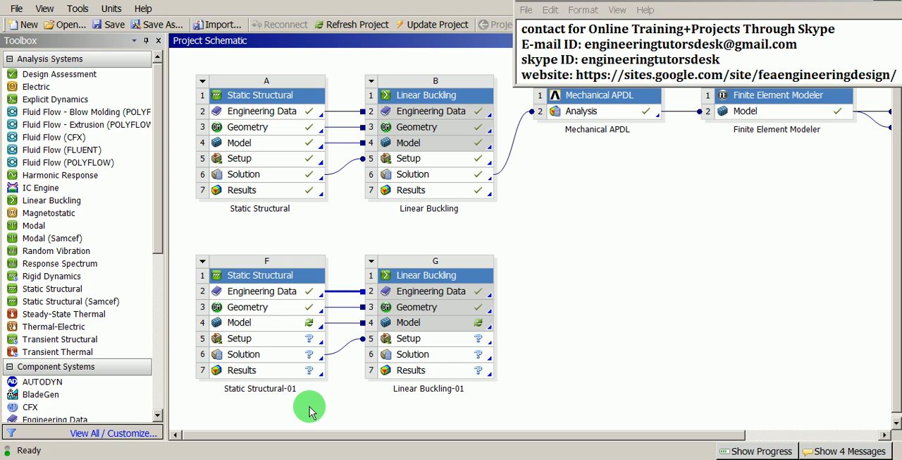
pyautogui.click(282, 353)
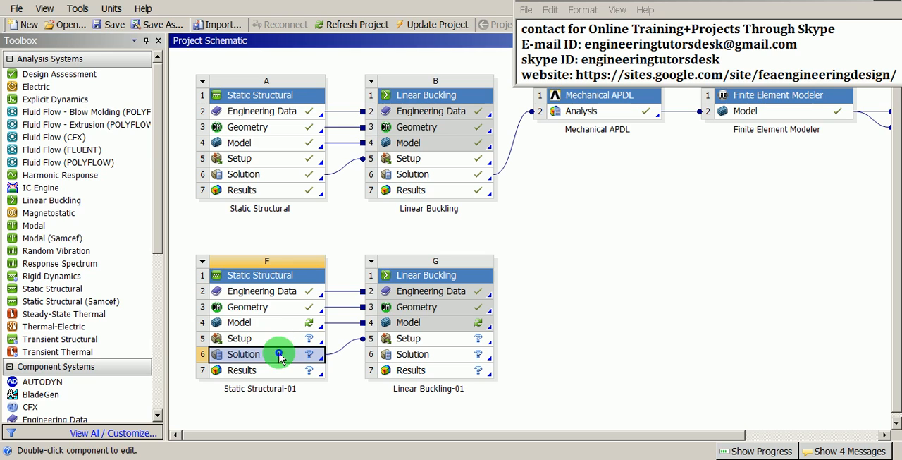
pyautogui.rightClick(280, 356)
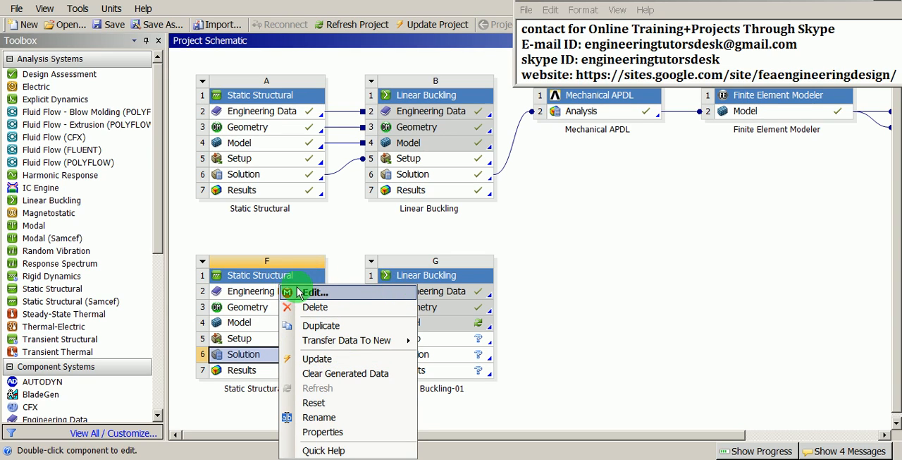
pyautogui.click(330, 293)
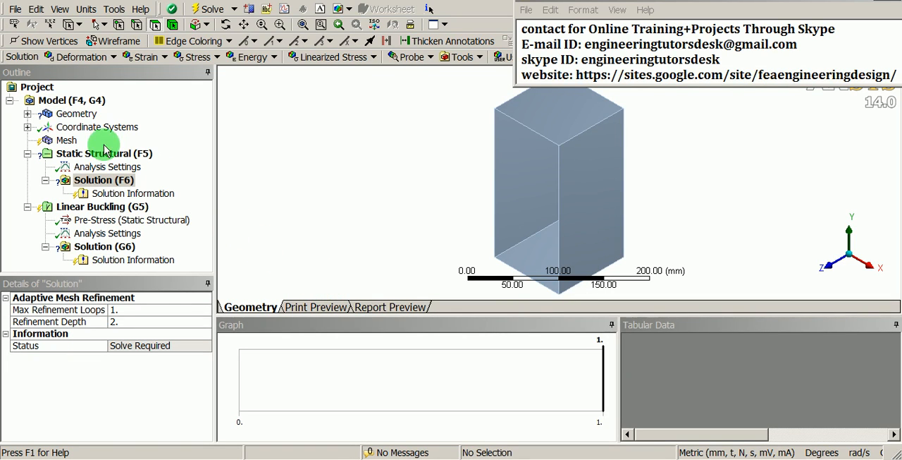
# Set the thickness of the BOX surface body to 1 mm in the model's geometry
pyautogui.click(46, 89)
pyautogui.click(54, 100)
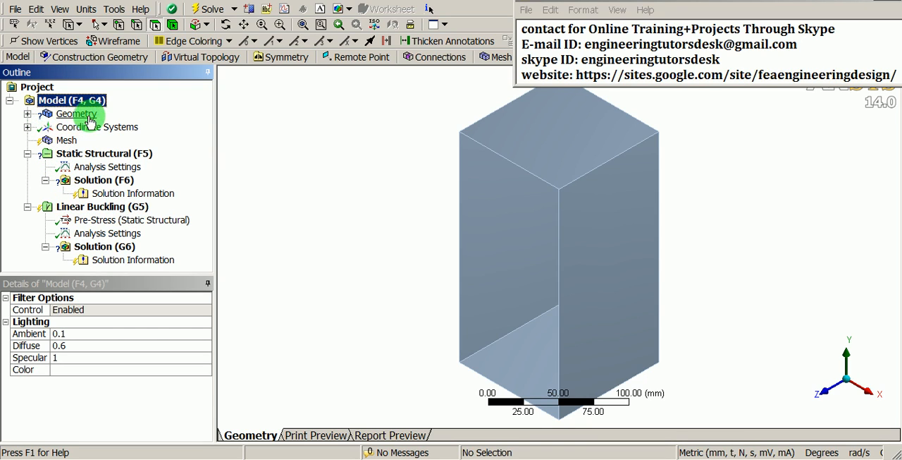
pyautogui.click(26, 113)
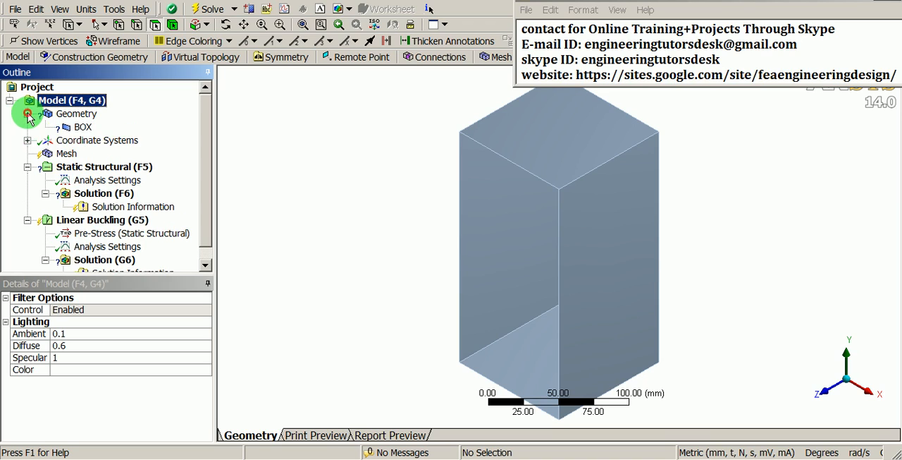
pyautogui.click(82, 128)
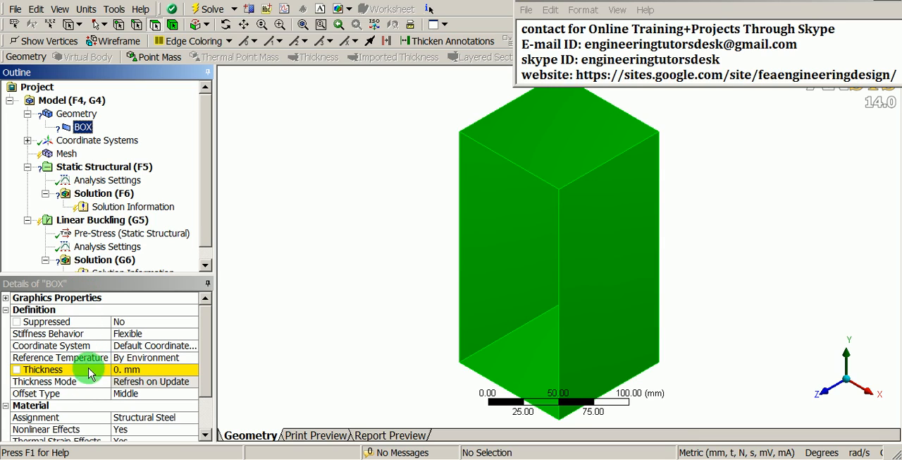
pyautogui.click(155, 370)
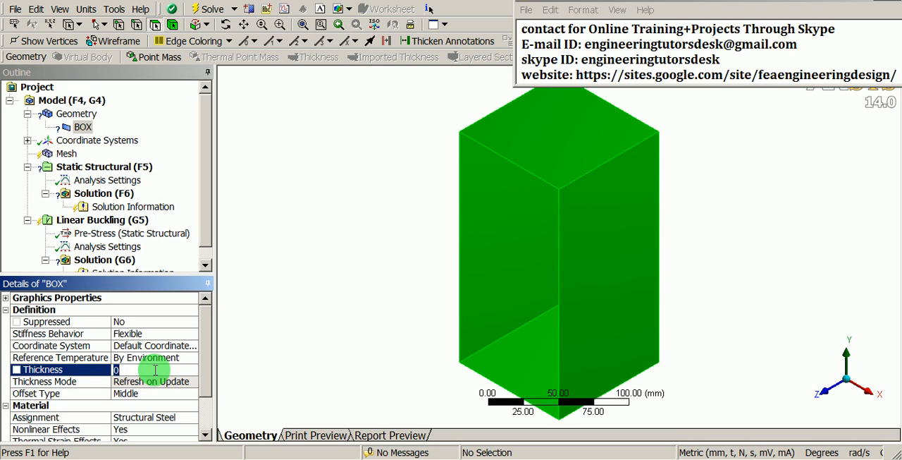
pyautogui.write('1')
pyautogui.press('Return')
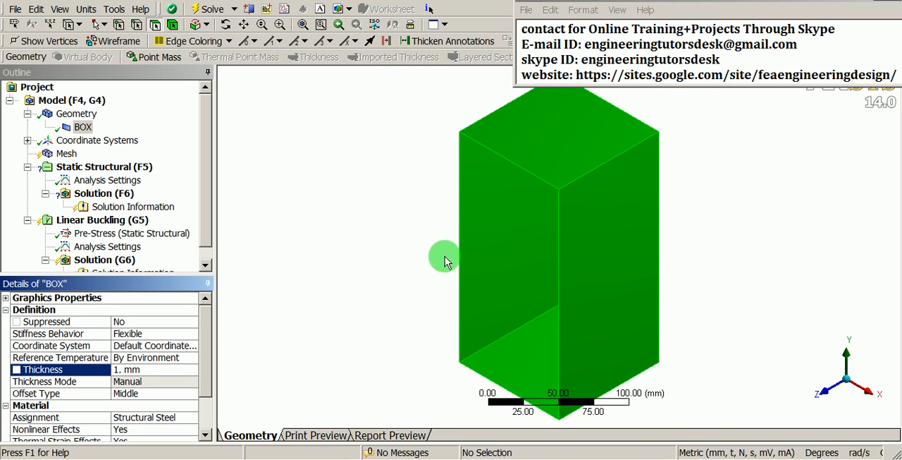
# Add a mesh sizing control scoped to all four faces of the box with an element size of 5 mm
pyautogui.moveTo(430, 254); pyautogui.dragTo(629, 296, button='middle')
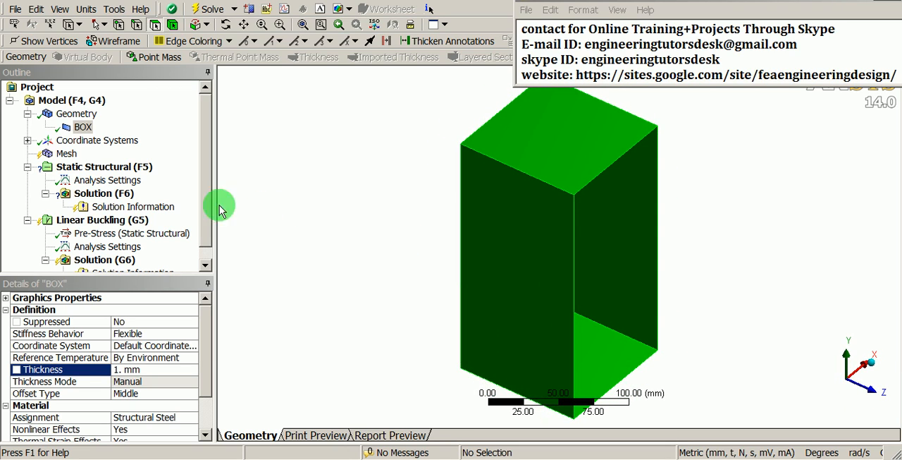
pyautogui.click(67, 154)
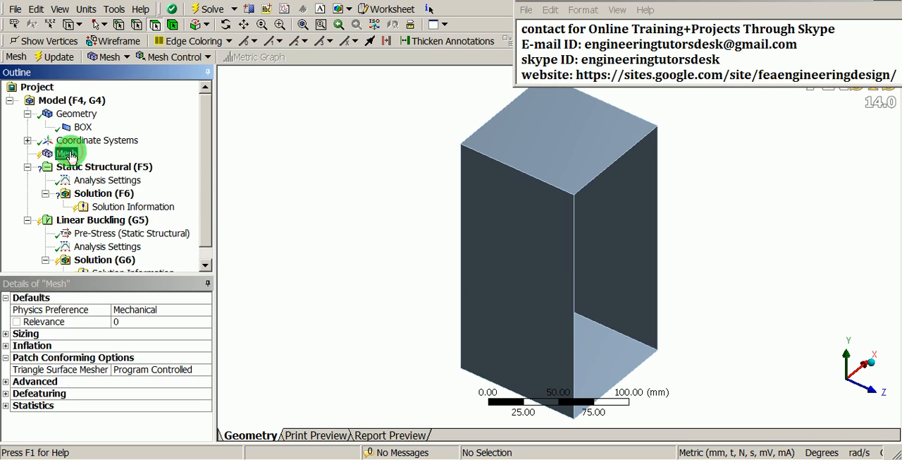
pyautogui.rightClick(71, 156)
pyautogui.moveTo(99, 160)
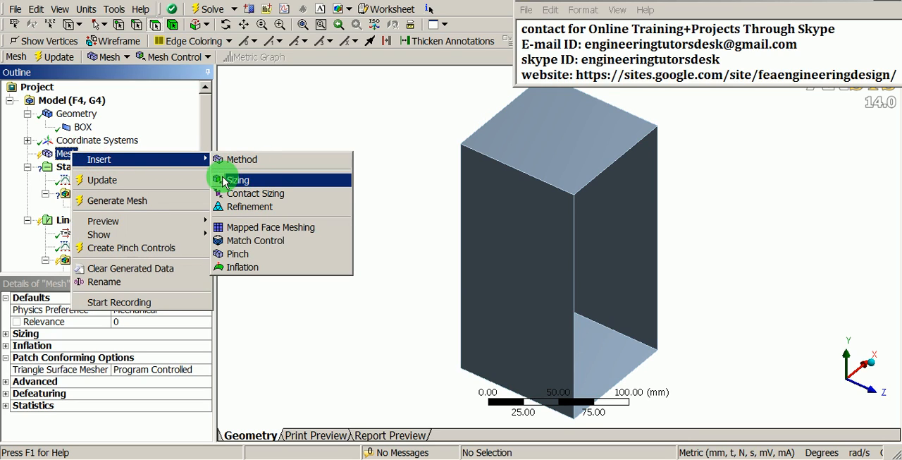
pyautogui.click(273, 182)
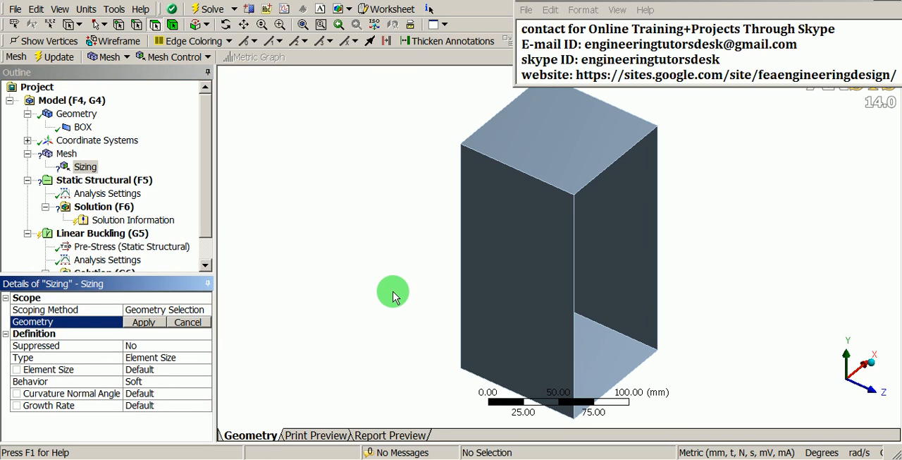
pyautogui.moveTo(442, 311)
pyautogui.mouseDown(button='middle')
pyautogui.moveTo(439, 292)
pyautogui.moveTo(338, 276)
pyautogui.moveTo(268, 282)
pyautogui.moveTo(373, 276)
pyautogui.moveTo(439, 295)
pyautogui.mouseUp(button='middle')
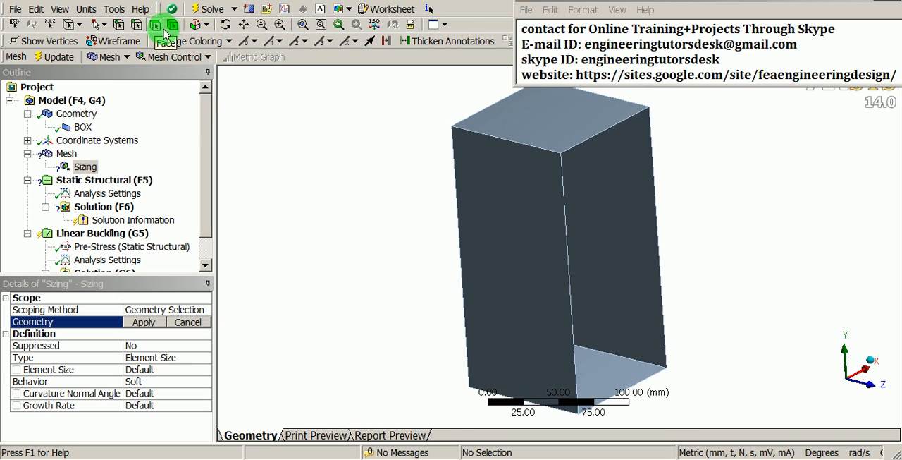
pyautogui.rightClick(280, 121)
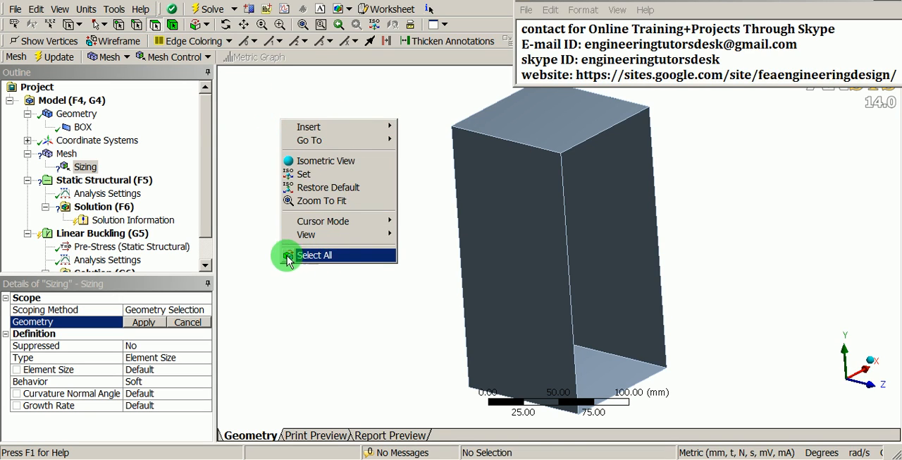
pyautogui.click(326, 255)
pyautogui.moveTo(721, 342); pyautogui.dragTo(630, 272, button='middle')
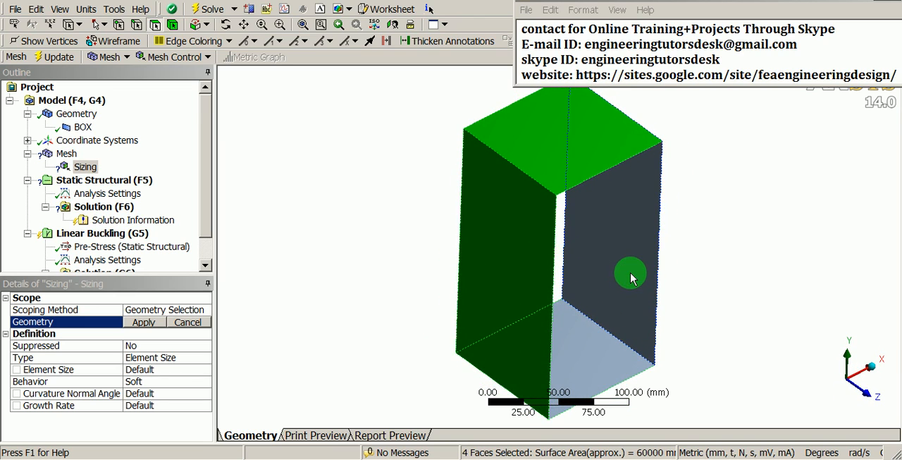
pyautogui.click(146, 323)
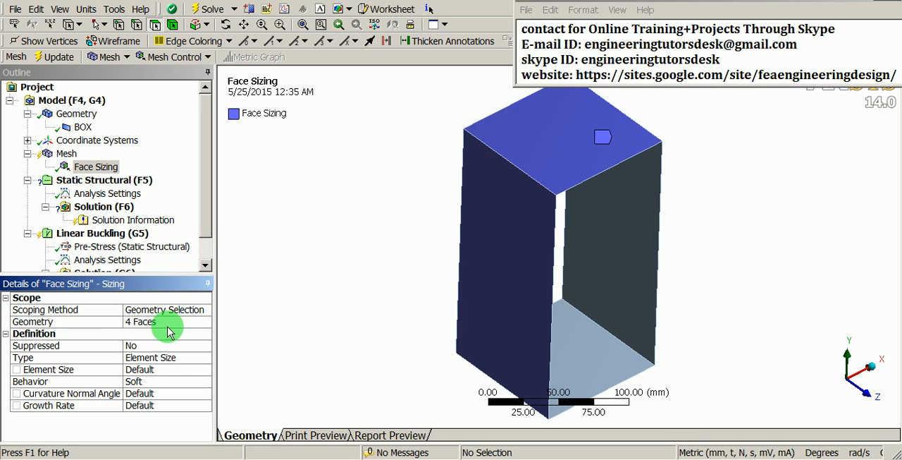
pyautogui.click(173, 370)
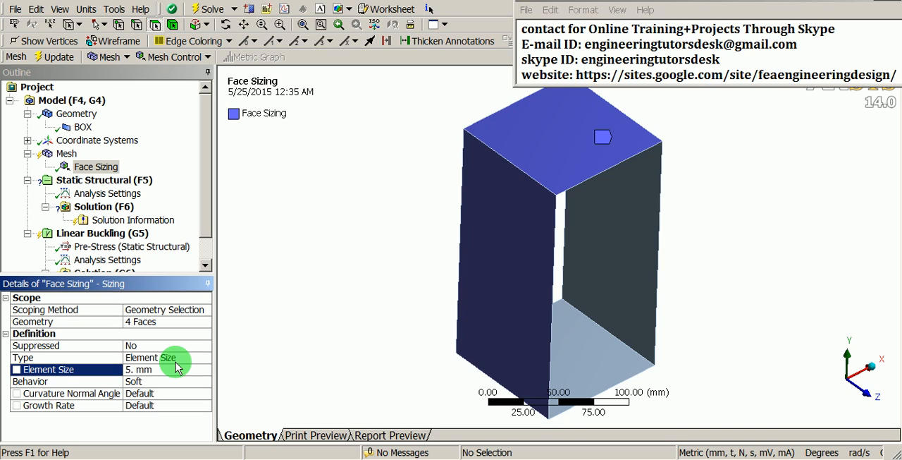
# Generate the mesh for the box and inspect it from another side
pyautogui.click(66, 154)
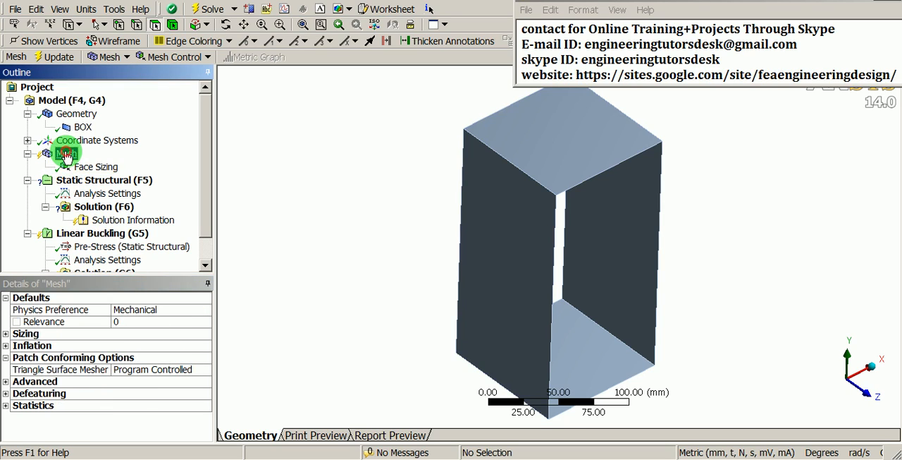
pyautogui.rightClick(67, 155)
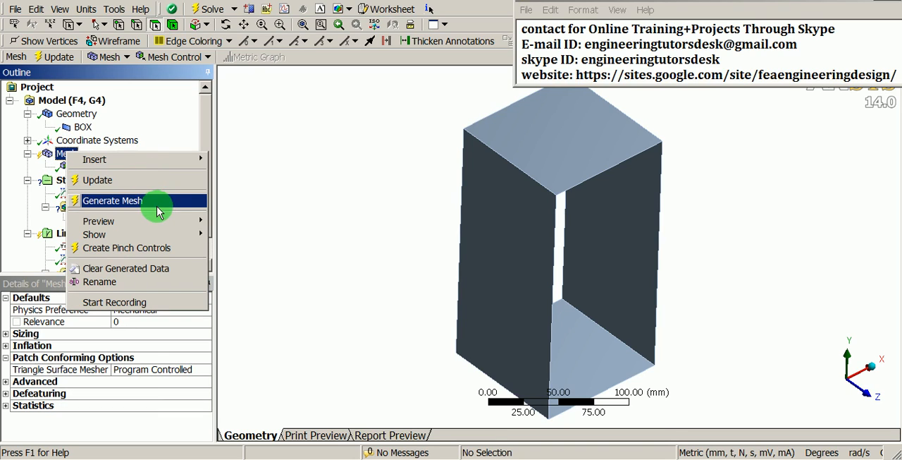
pyautogui.click(113, 201)
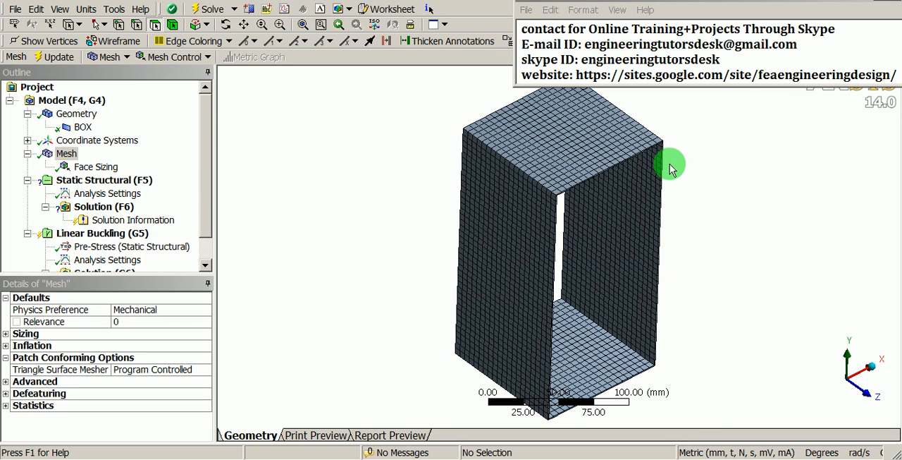
pyautogui.moveTo(628, 207); pyautogui.dragTo(439, 268, button='middle')
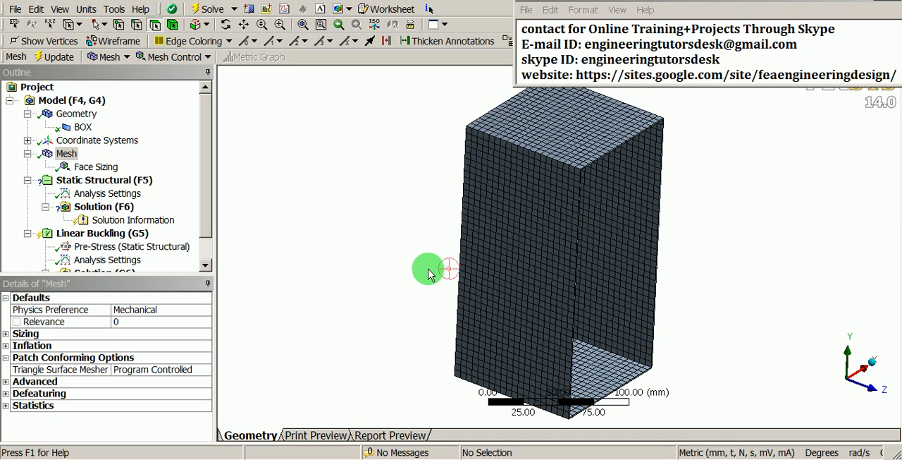
# Add a Fixed Support to the Static Structural analysis on the bottom face of the box
pyautogui.click(76, 183)
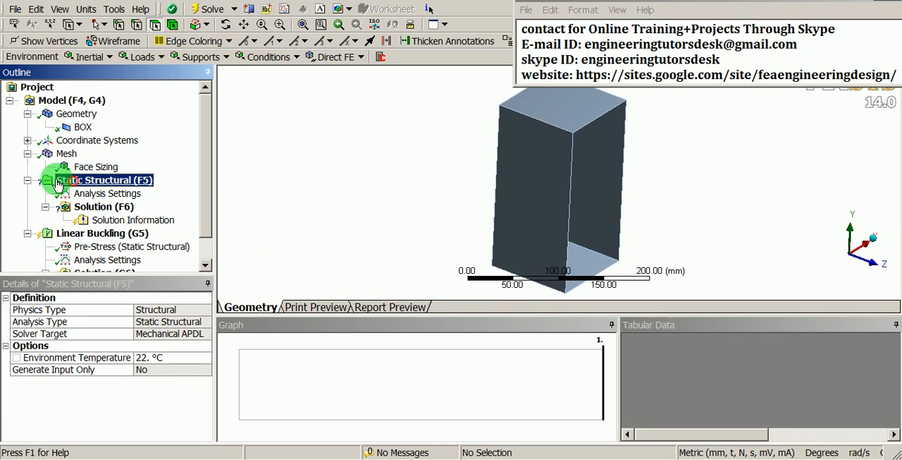
pyautogui.rightClick(114, 186)
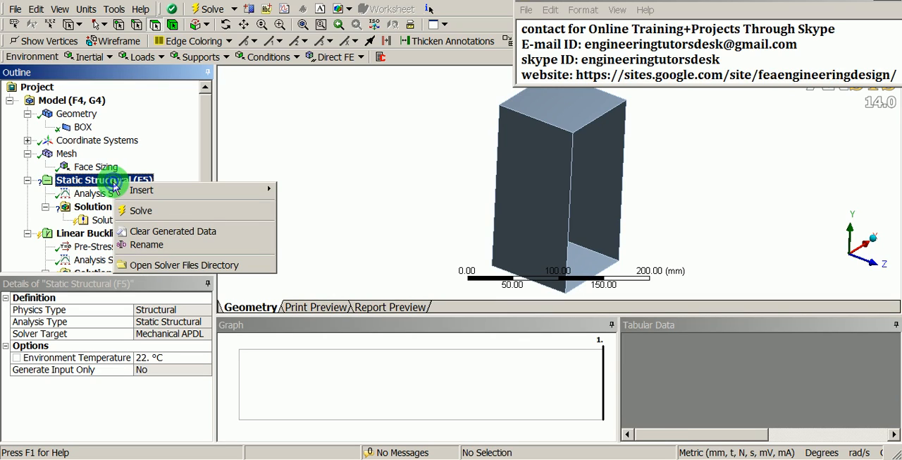
pyautogui.moveTo(141, 190)
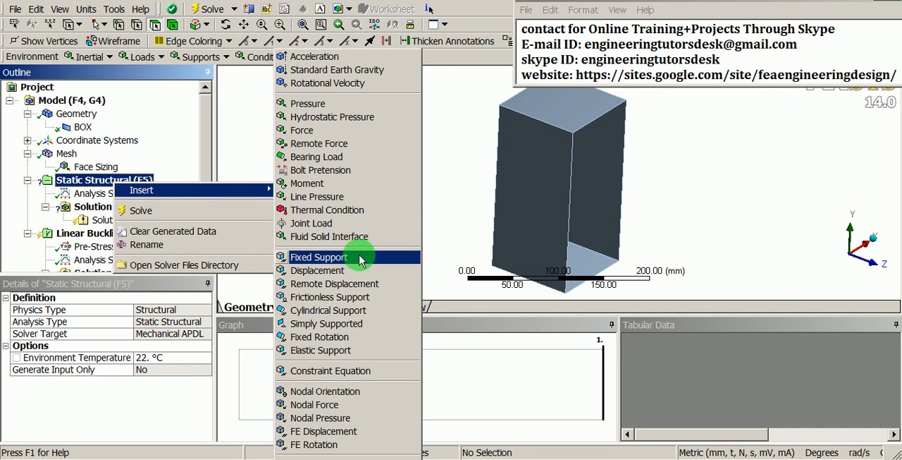
pyautogui.click(326, 262)
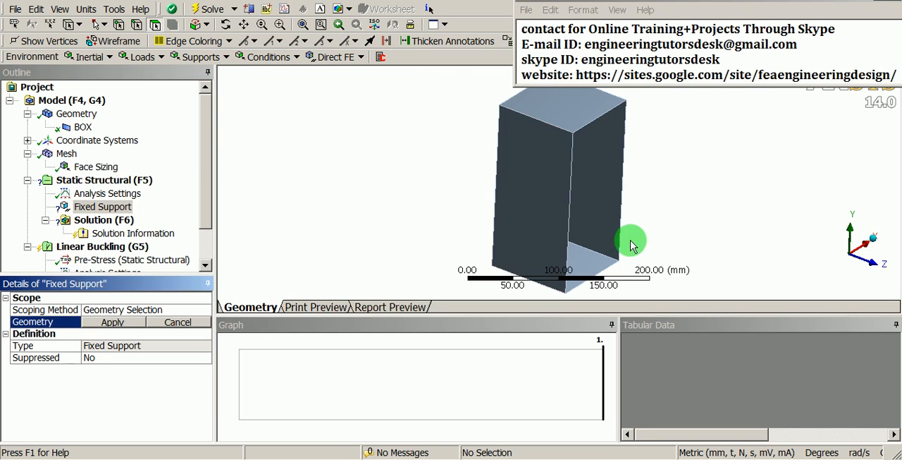
pyautogui.moveTo(630, 238); pyautogui.dragTo(602, 189, button='middle')
pyautogui.click(535, 226)
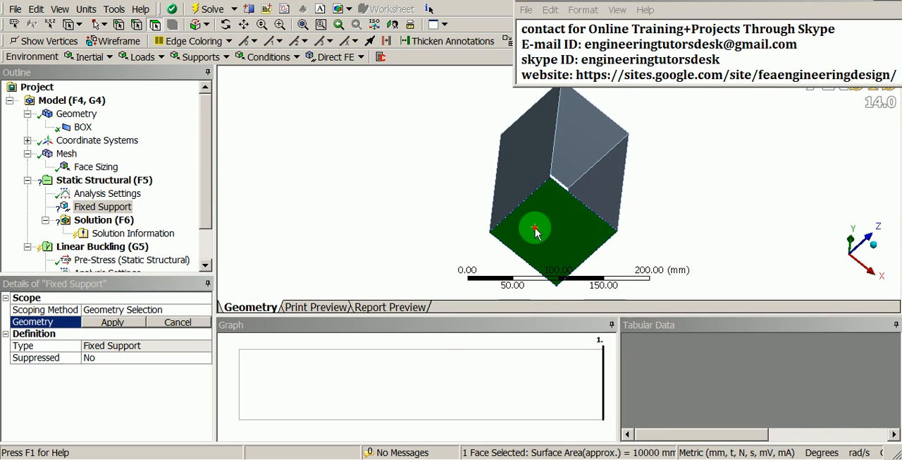
pyautogui.moveTo(552, 170); pyautogui.dragTo(544, 211, button='middle')
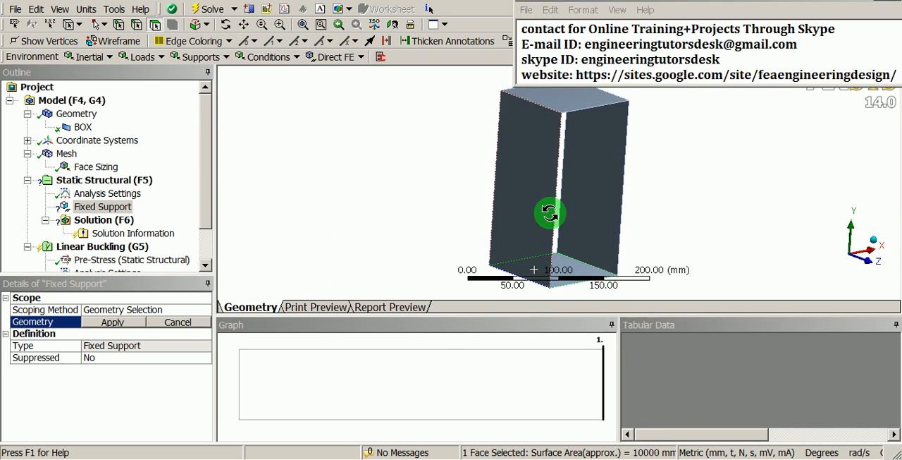
pyautogui.click(127, 322)
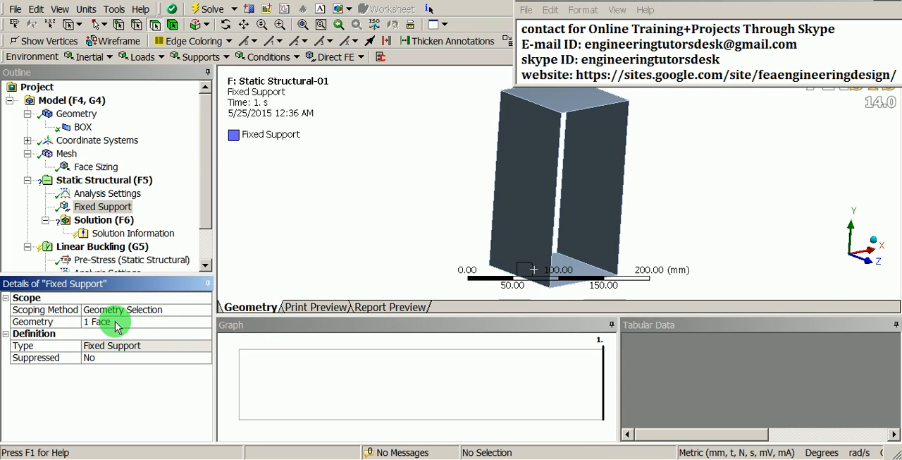
# Add a Pressure load of 0.5 MPa to the Static Structural analysis on the top face of the box
pyautogui.click(97, 182)
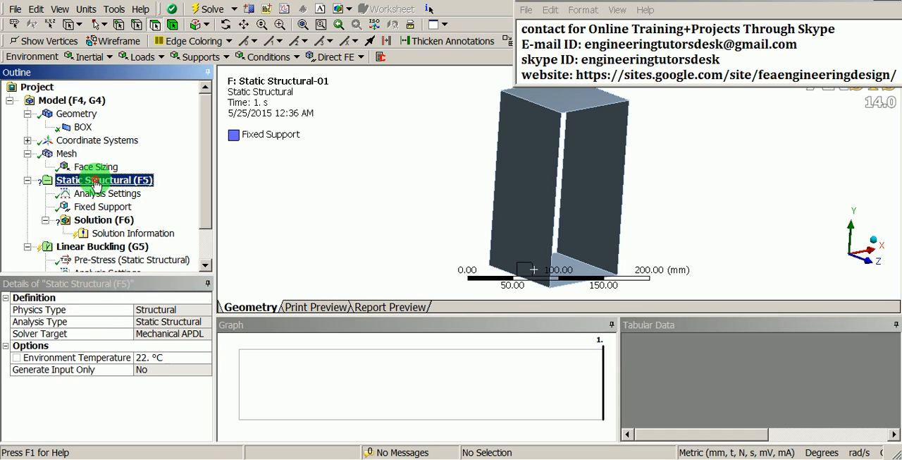
pyautogui.rightClick(96, 184)
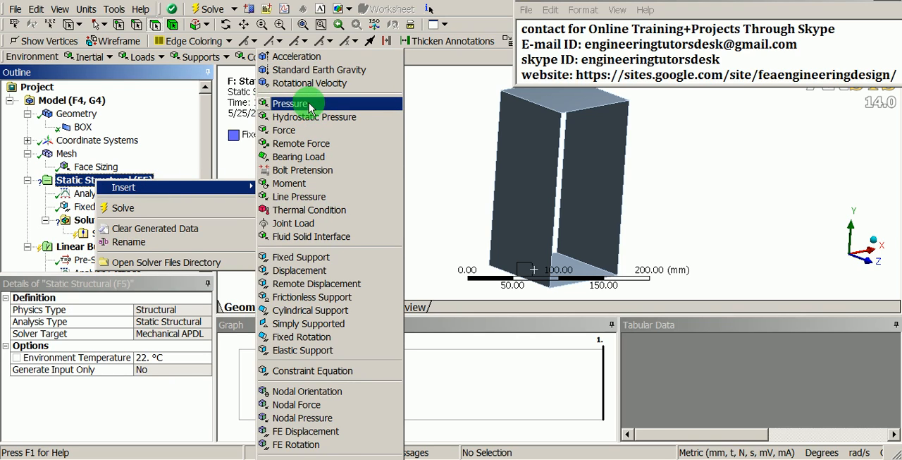
pyautogui.click(285, 104)
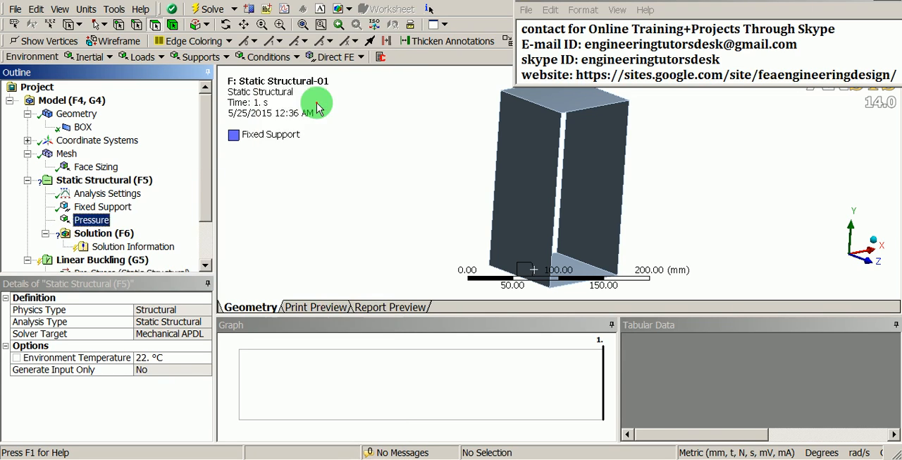
pyautogui.click(576, 101)
pyautogui.moveTo(576, 105); pyautogui.dragTo(535, 173, button='middle')
pyautogui.scroll(4, 527, 166)
pyautogui.click(103, 323)
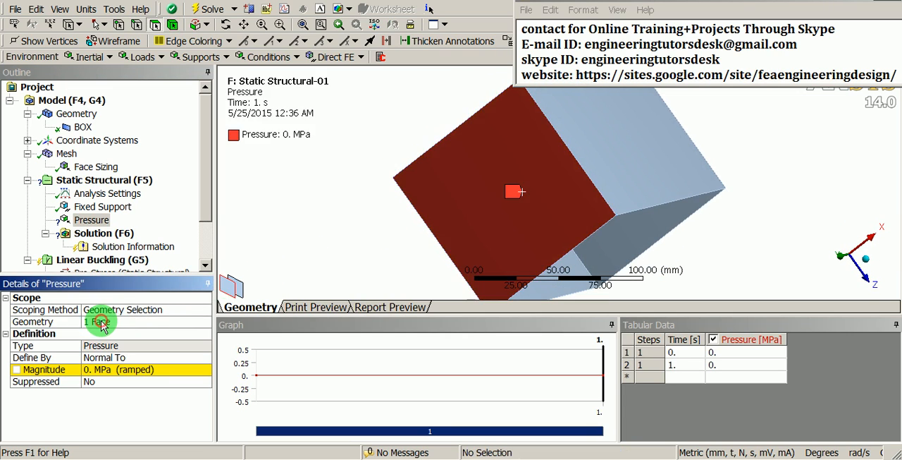
pyautogui.click(108, 369)
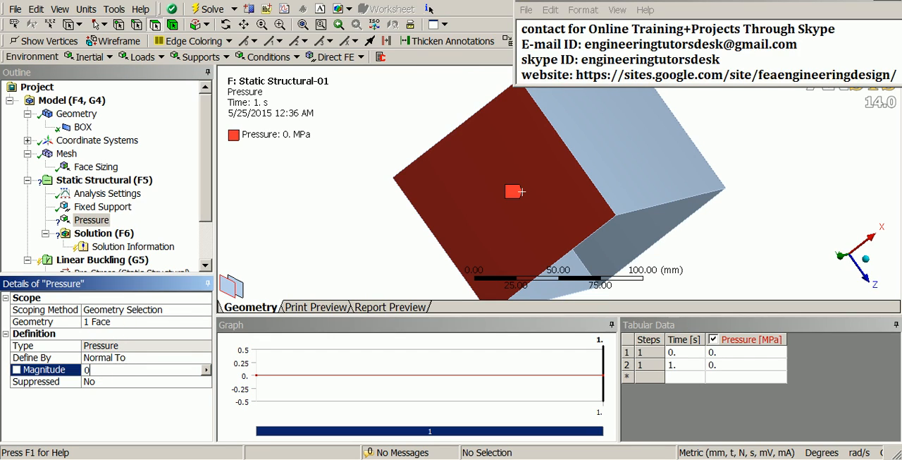
pyautogui.press('Return')
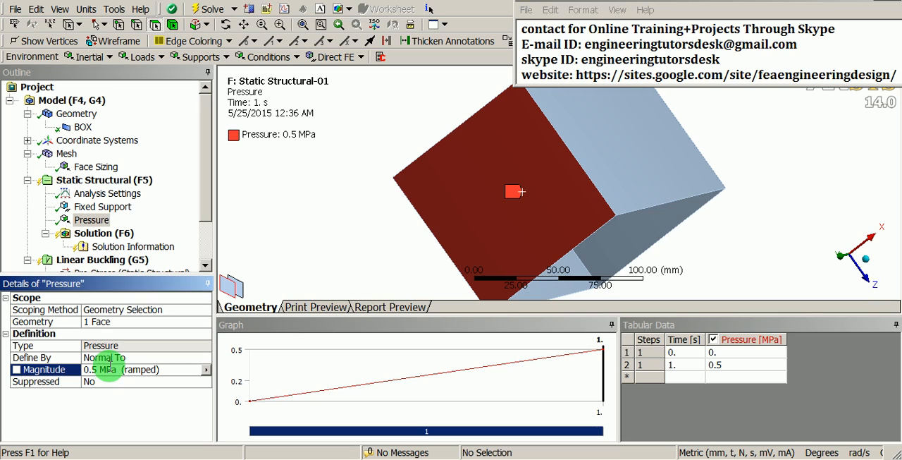
# Add a Total Deformation result covering all bodies to the Static Structural solution
pyautogui.moveTo(477, 235); pyautogui.dragTo(515, 185, button='middle')
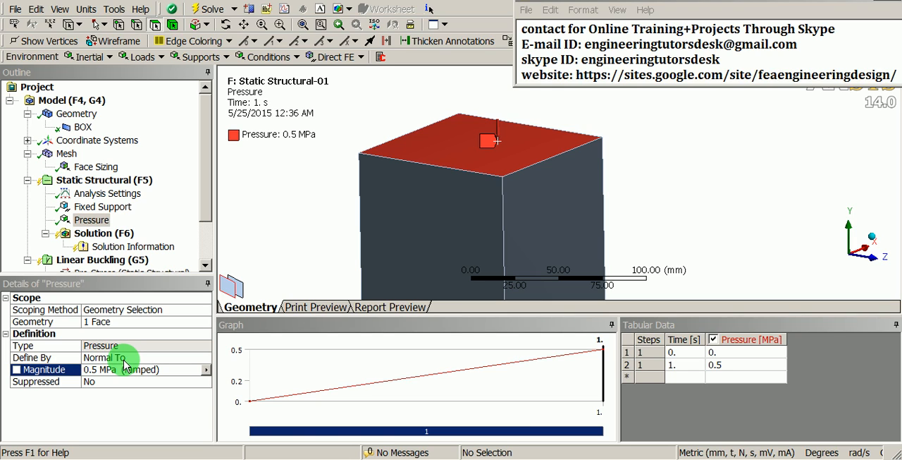
pyautogui.keyDown('shift'); pyautogui.moveTo(384, 132); pyautogui.dragTo(381, 193, button='middle'); pyautogui.keyUp('shift')
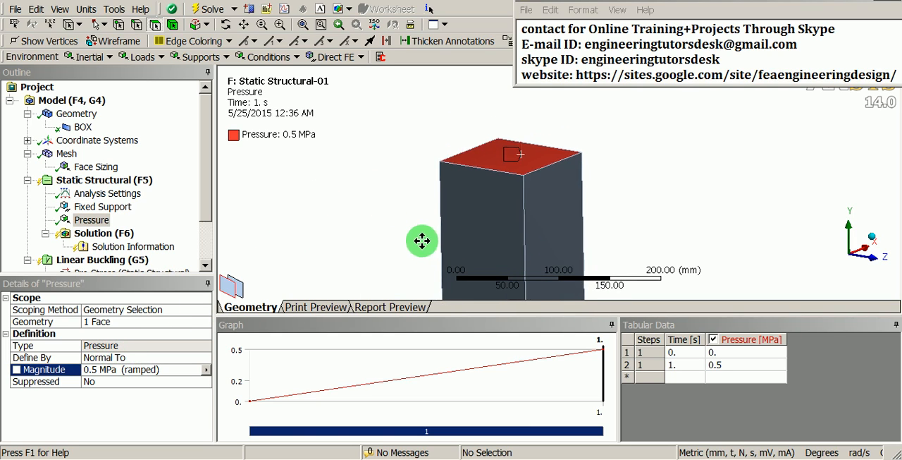
pyautogui.keyDown('ctrl'); pyautogui.moveTo(422, 240); pyautogui.dragTo(470, 228, button='middle'); pyautogui.keyUp('ctrl')
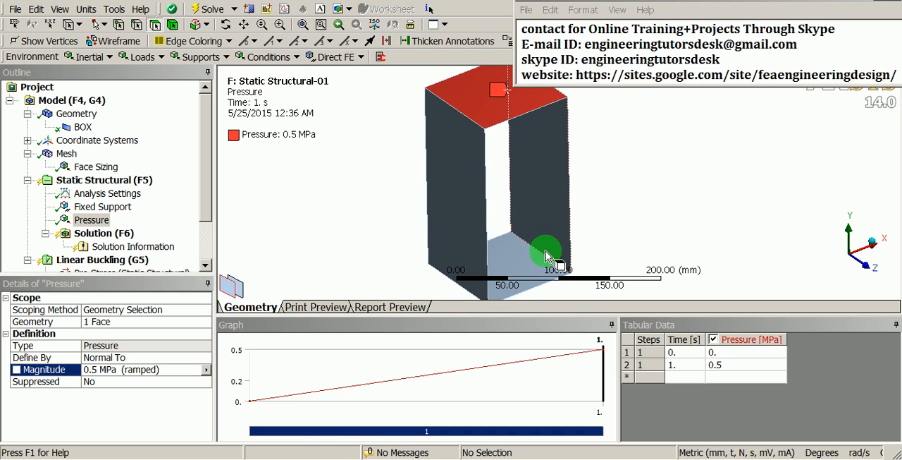
pyautogui.click(104, 236)
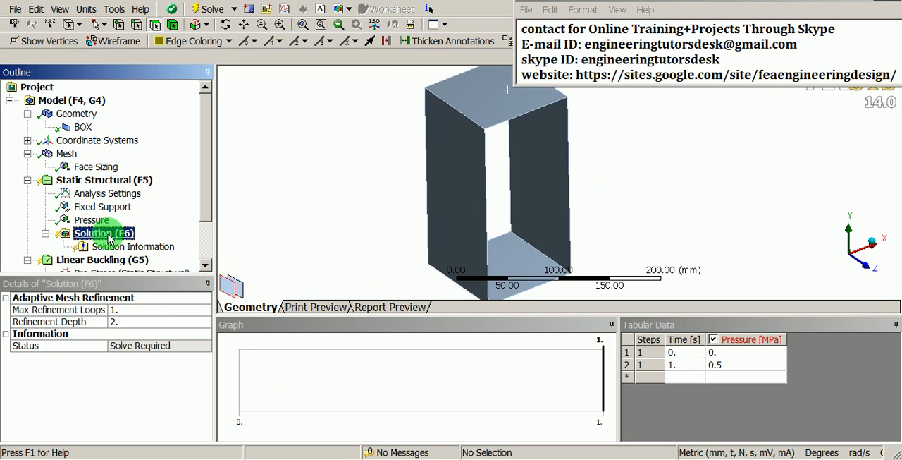
pyautogui.rightClick(107, 237)
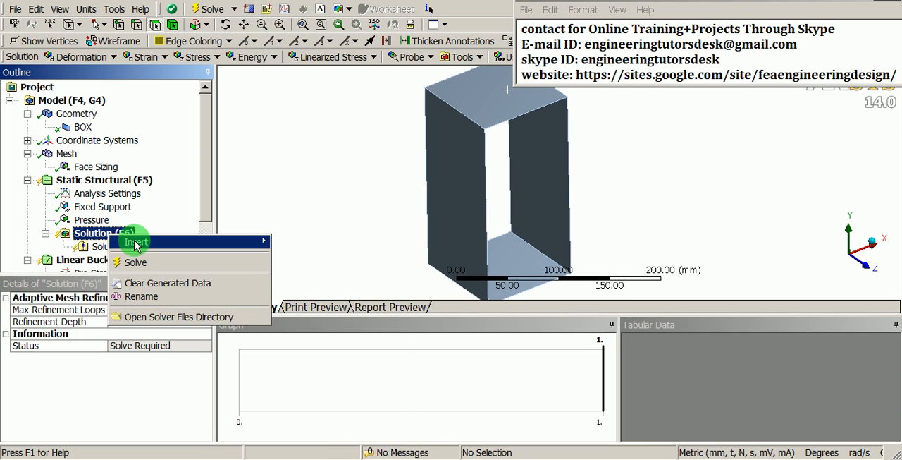
pyautogui.click(135, 241)
pyautogui.moveTo(342, 255)
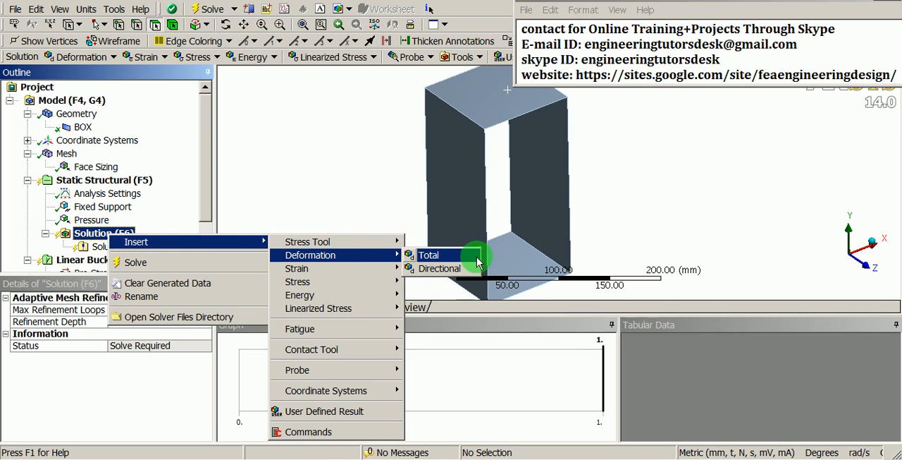
pyautogui.click(430, 255)
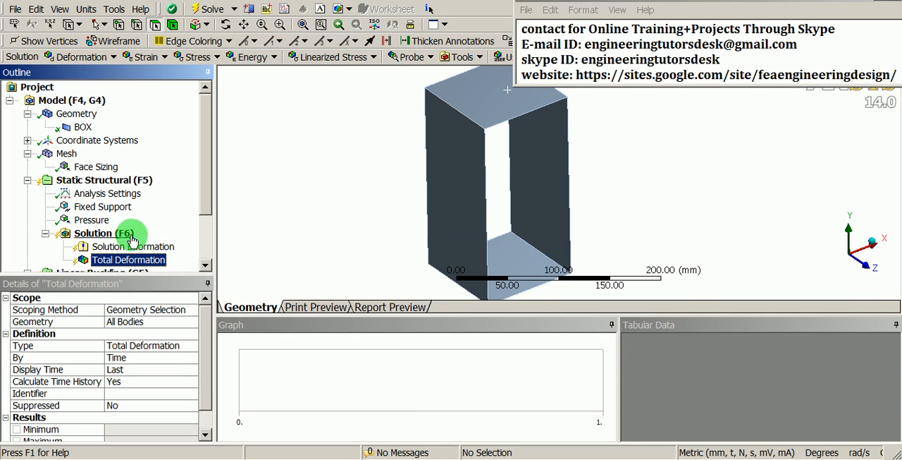
# Add an Equivalent (von-Mises) Stress result to the Static Structural solution
pyautogui.click(106, 237)
pyautogui.rightClick(112, 238)
pyautogui.moveTo(133, 241)
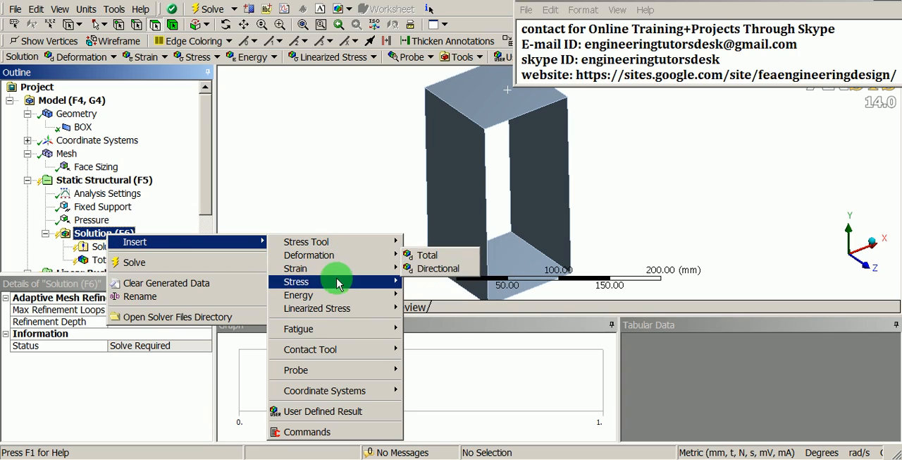
pyautogui.moveTo(338, 283)
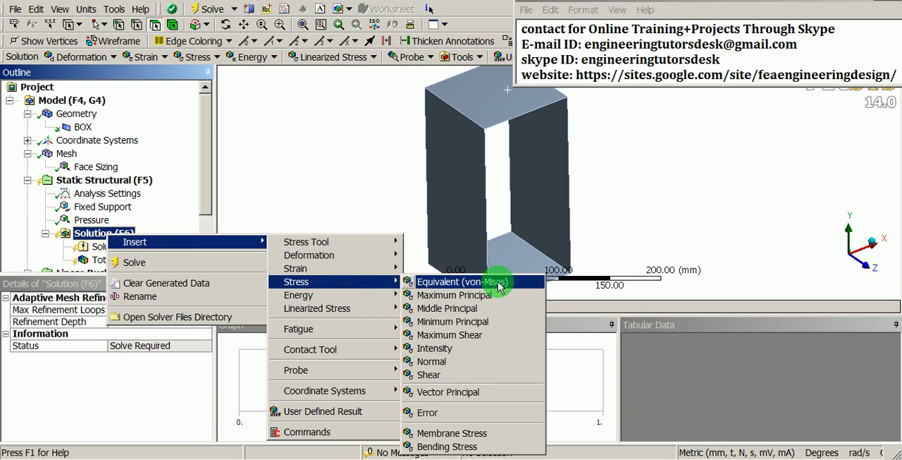
pyautogui.click(460, 282)
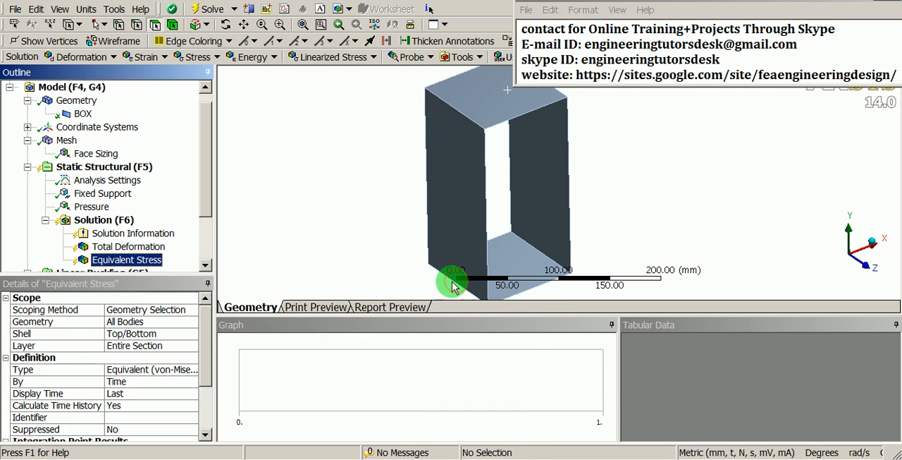
# Add a Force Reaction probe for the Fixed Support to the Static Structural solution
pyautogui.click(102, 196)
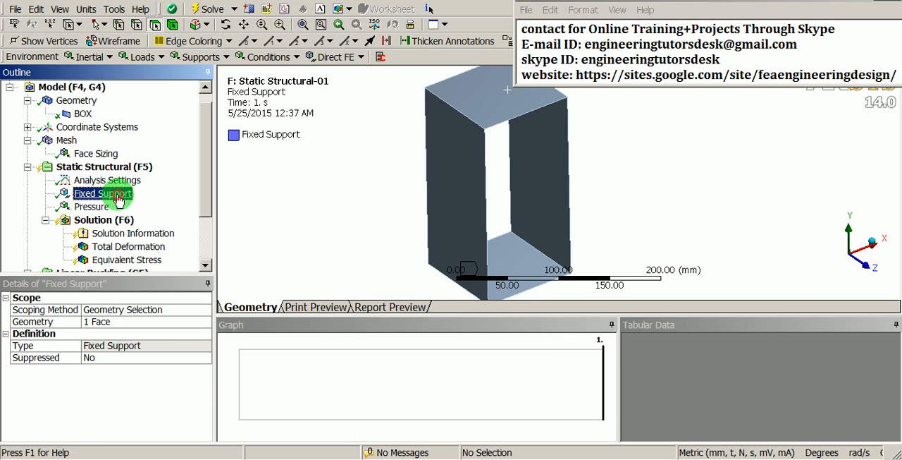
pyautogui.moveTo(118, 200); pyautogui.dragTo(121, 226)
pyautogui.moveTo(204, 188); pyautogui.dragTo(207, 220)
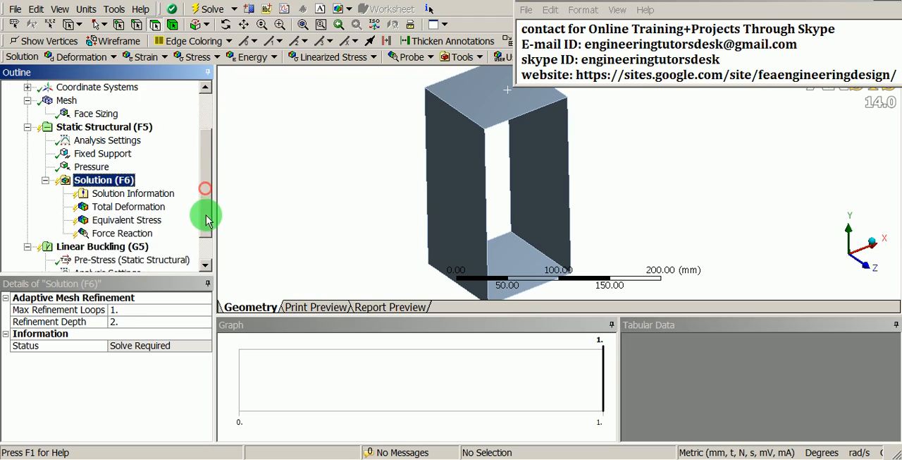
pyautogui.click(120, 221)
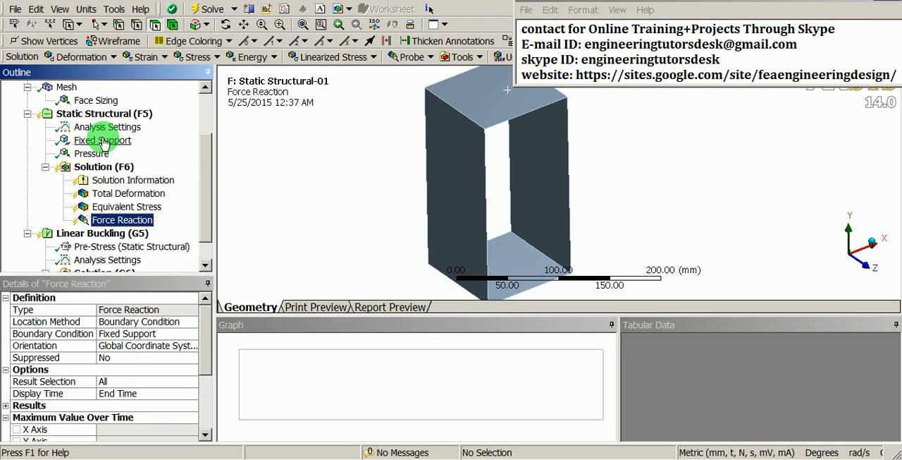
# Solve the Static Structural analysis and display its Total Deformation contour on the box
pyautogui.rightClick(104, 170)
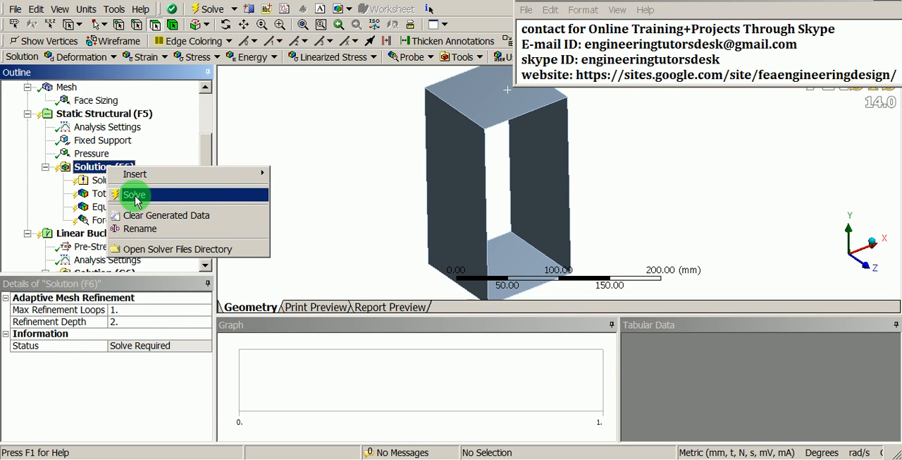
pyautogui.click(168, 202)
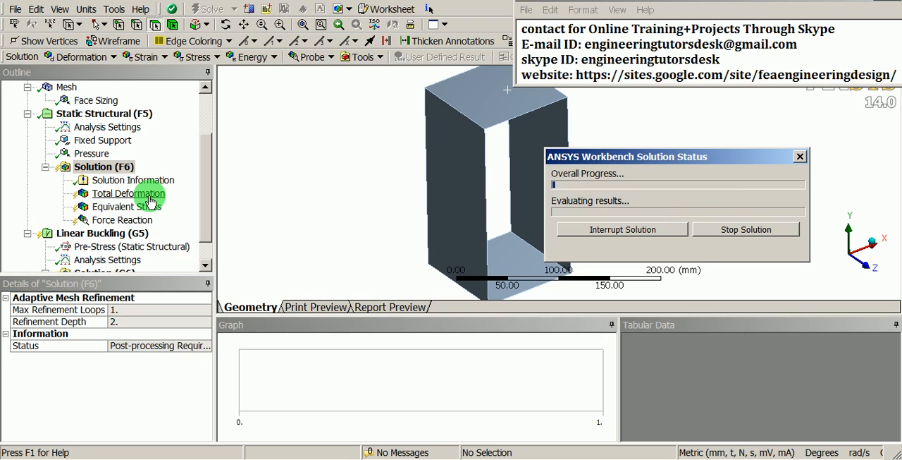
pyautogui.click(149, 197)
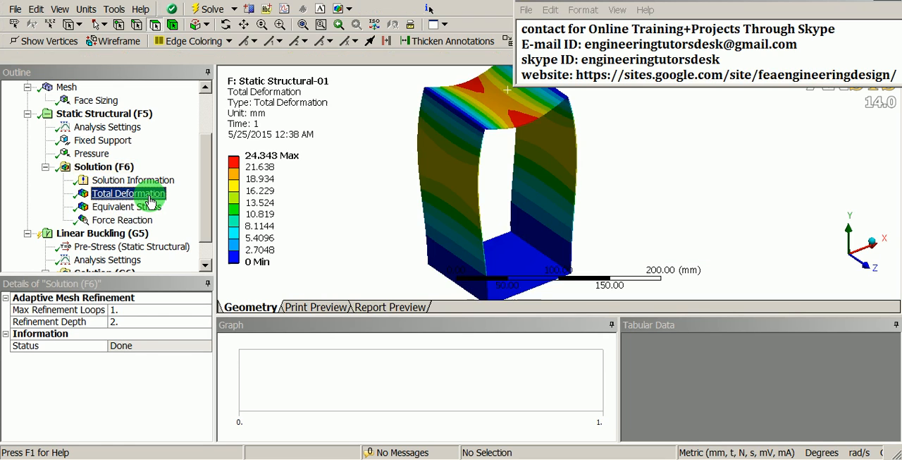
pyautogui.moveTo(441, 184); pyautogui.dragTo(473, 238)
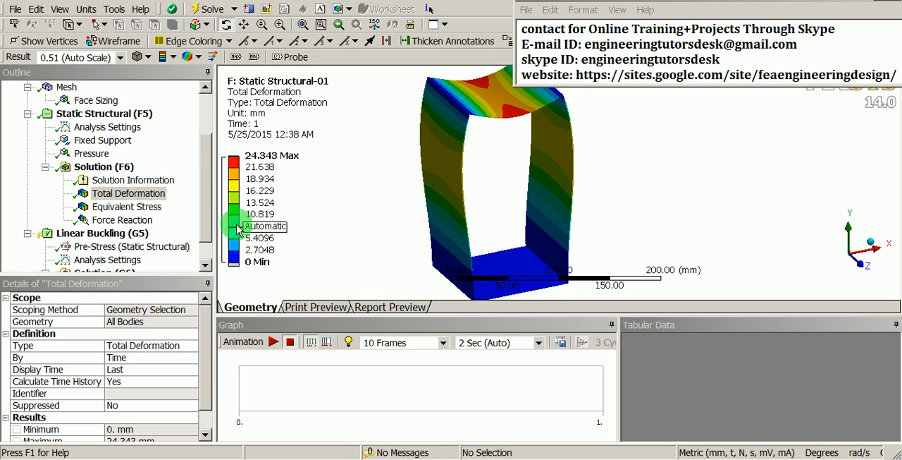
# Review the Linear Buckling analysis settings and add a Total Deformation result for mode 1 to its solution
pyautogui.click(205, 206)
pyautogui.scroll(-1, 206, 220)
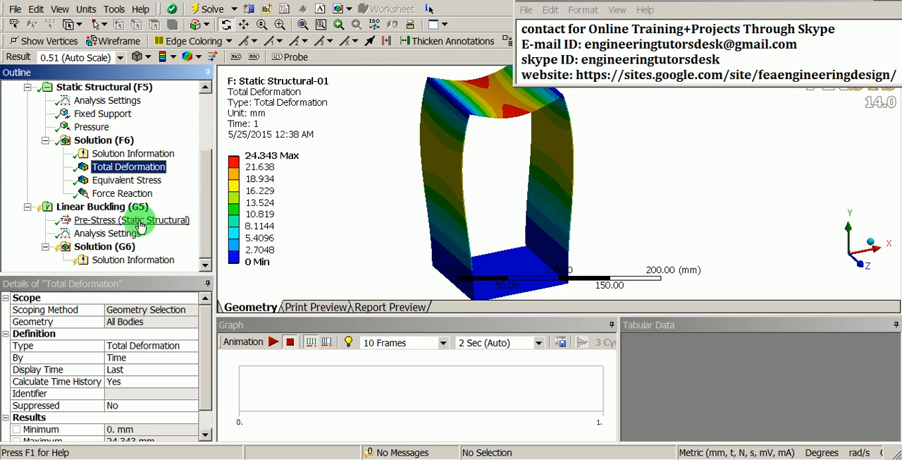
pyautogui.click(83, 209)
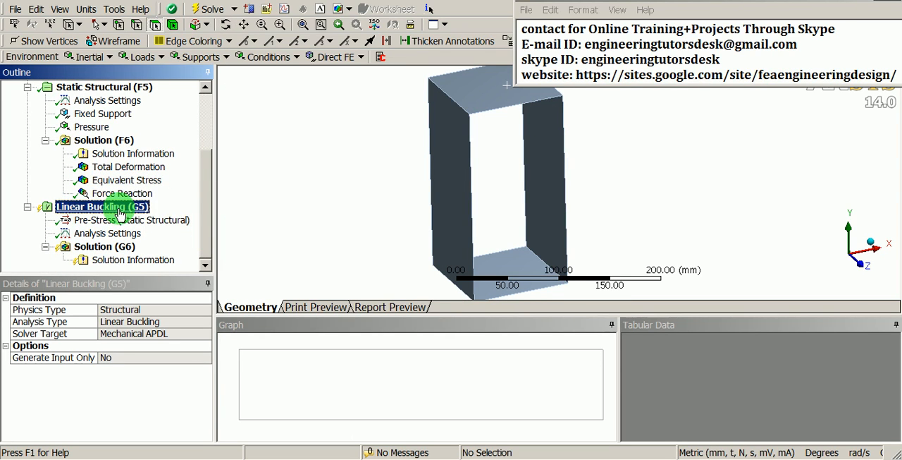
pyautogui.click(119, 237)
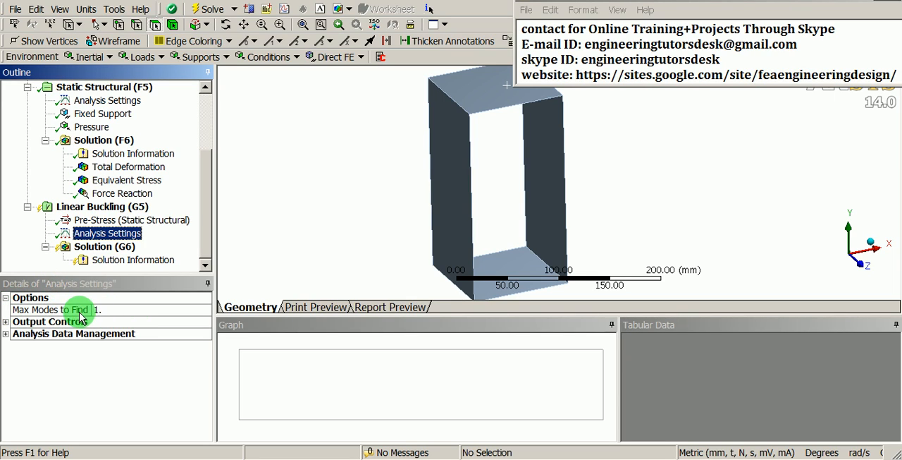
pyautogui.click(106, 248)
pyautogui.rightClick(105, 248)
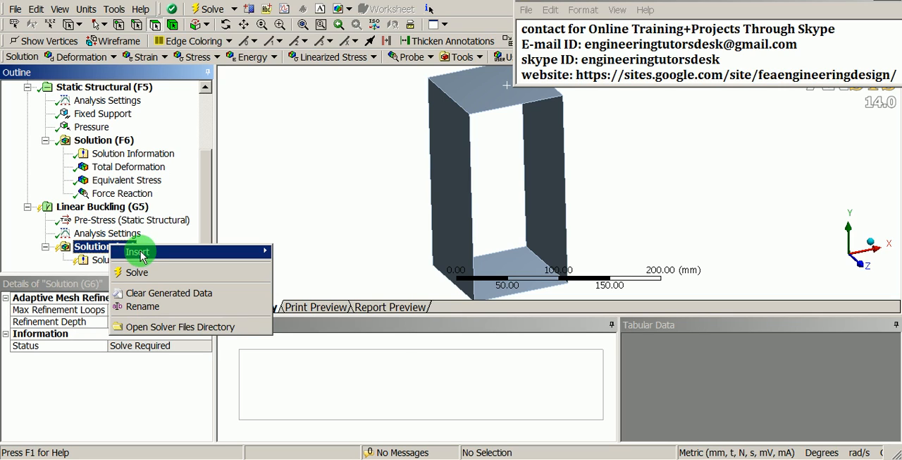
pyautogui.moveTo(145, 255)
pyautogui.moveTo(308, 258)
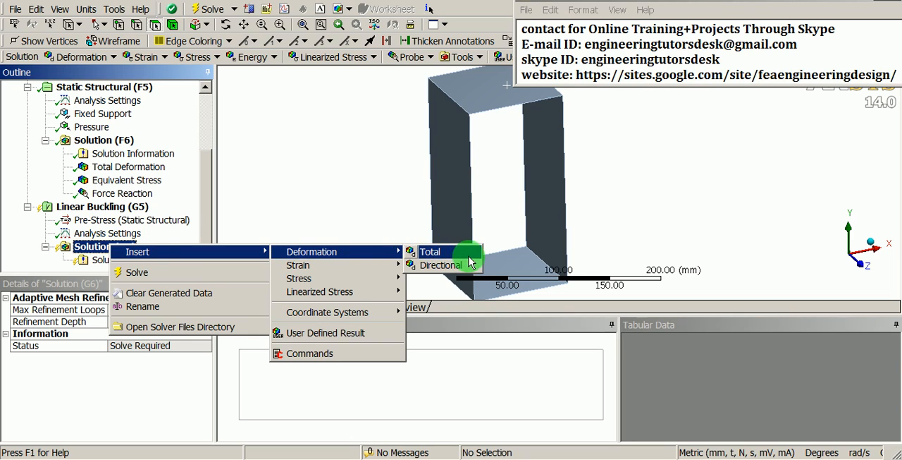
pyautogui.click(429, 254)
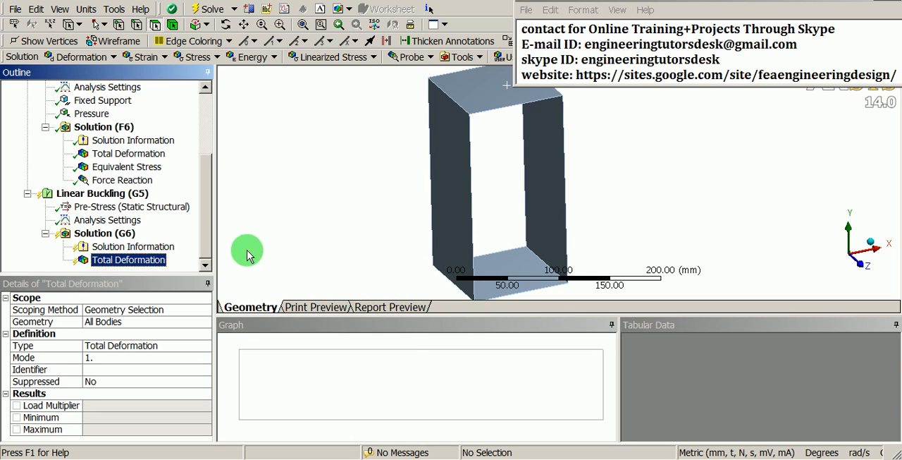
# Solve the Linear Buckling analysis and display its Total Deformation mode shape, examining the box from the front
pyautogui.rightClick(106, 235)
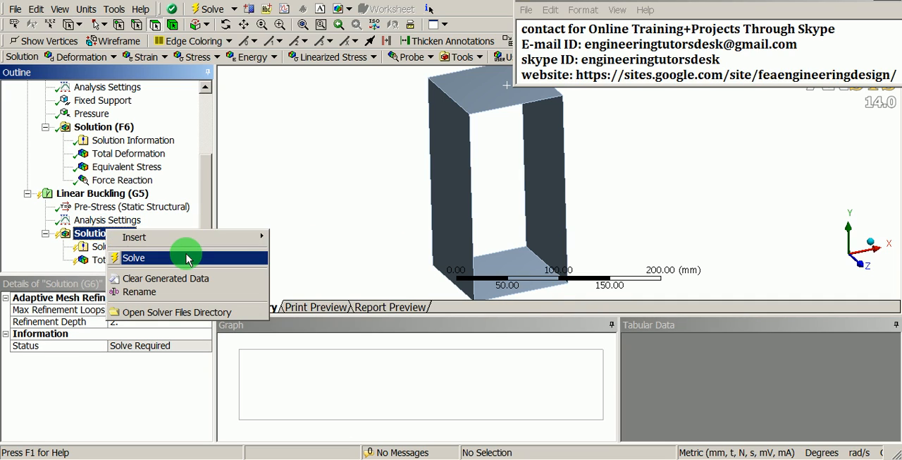
pyautogui.click(187, 256)
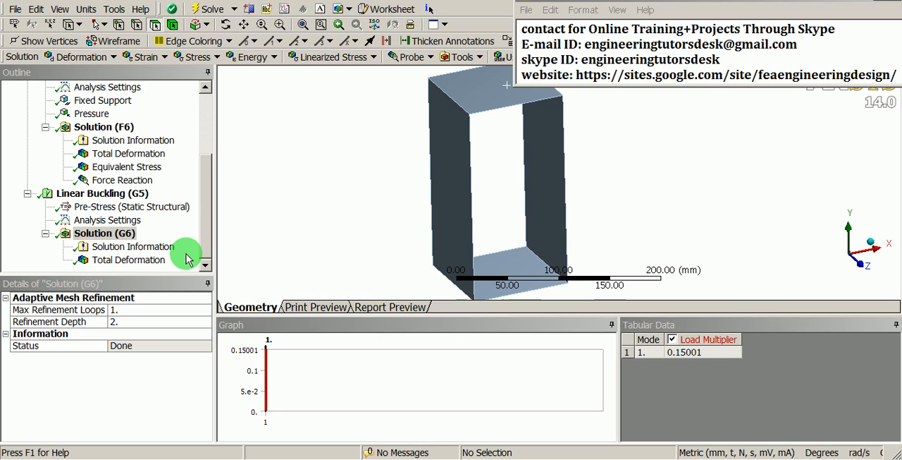
pyautogui.click(151, 260)
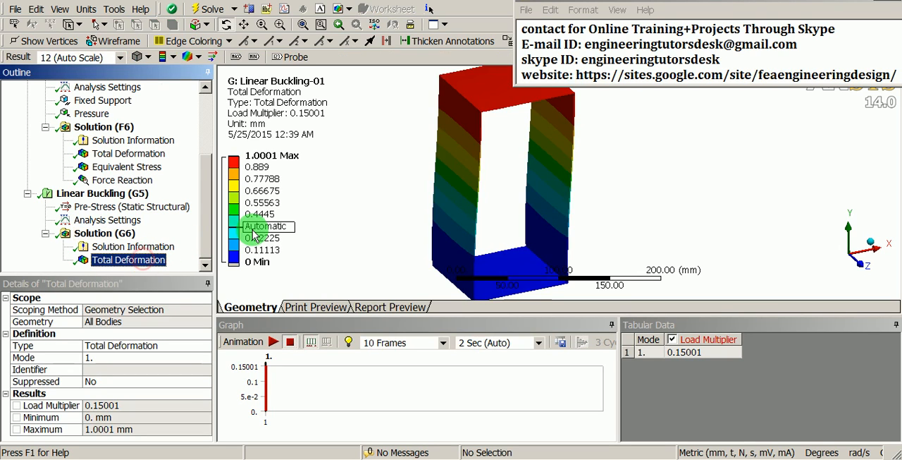
pyautogui.moveTo(540, 197); pyautogui.dragTo(473, 210)
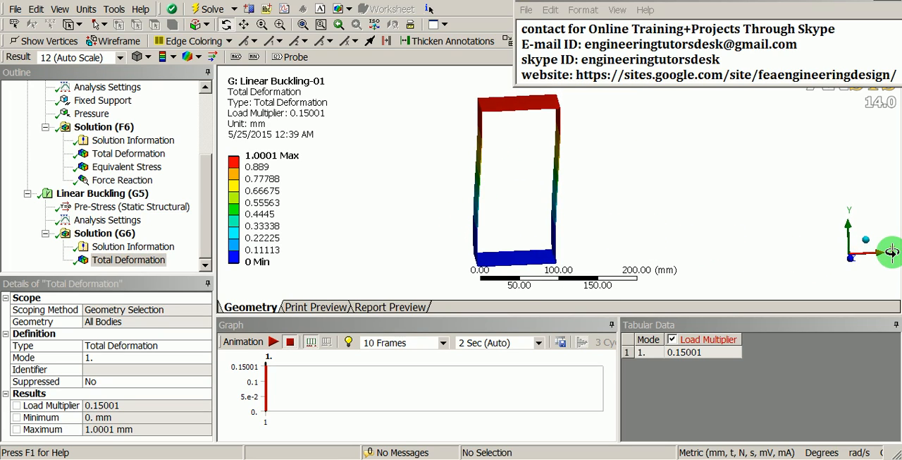
pyautogui.moveTo(523, 224)
pyautogui.mouseDown()
pyautogui.moveTo(473, 230)
pyautogui.moveTo(494, 232)
pyautogui.moveTo(479, 222)
pyautogui.moveTo(419, 266)
pyautogui.moveTo(447, 254)
pyautogui.moveTo(474, 218)
pyautogui.moveTo(510, 220)
pyautogui.mouseUp()
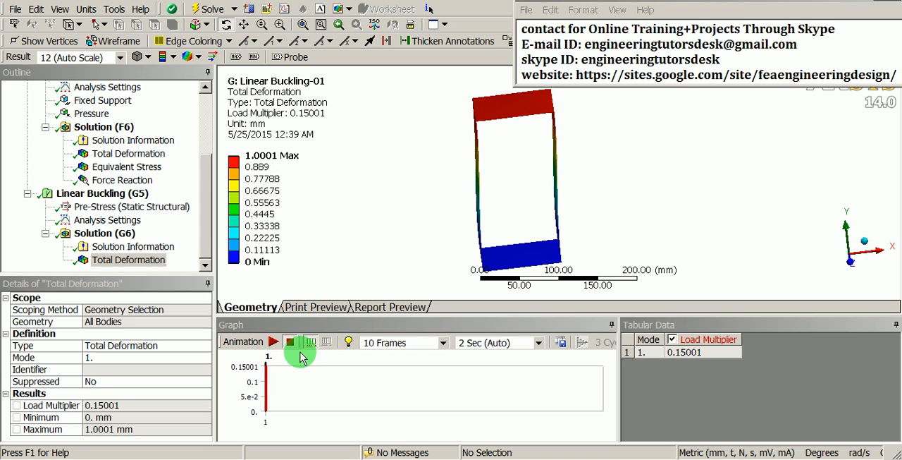
# Play the buckling mode shape animation, examine the deforming box from several angles, and stop the animation
pyautogui.click(273, 341)
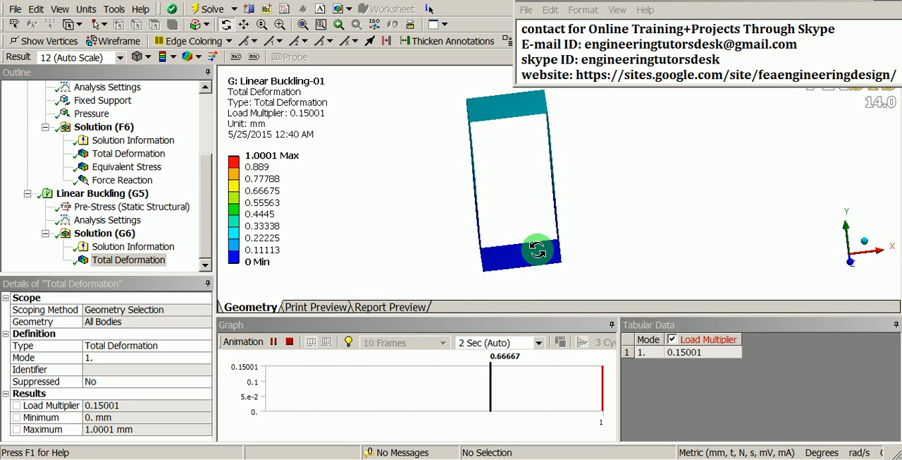
pyautogui.moveTo(531, 247); pyautogui.dragTo(569, 239)
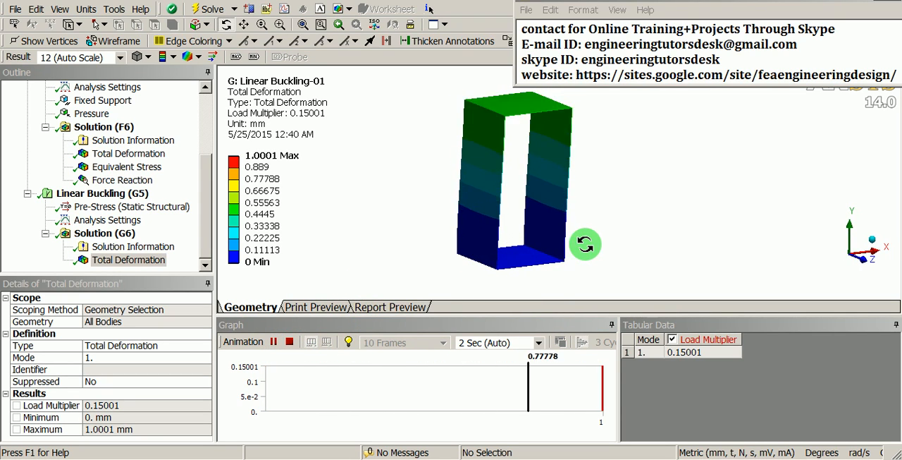
pyautogui.moveTo(452, 232); pyautogui.dragTo(602, 231)
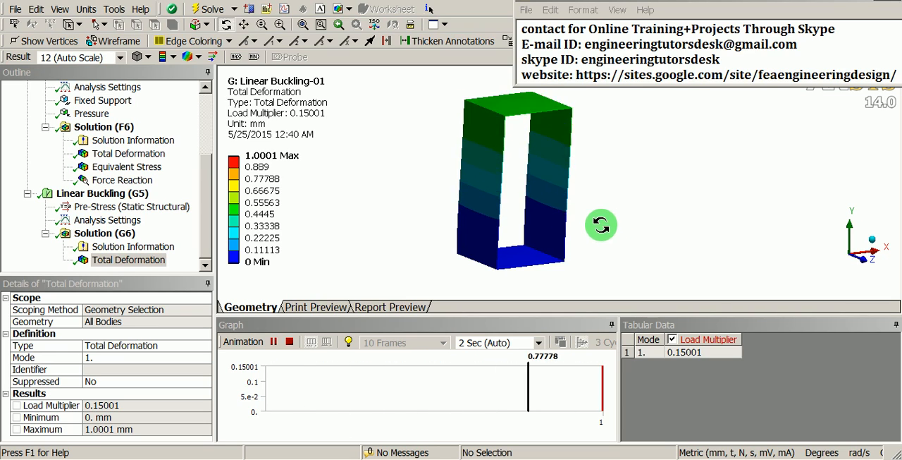
pyautogui.scroll(2, 599, 221)
pyautogui.keyDown('ctrl'); pyautogui.moveTo(597, 188); pyautogui.dragTo(543, 193, button='middle'); pyautogui.keyUp('ctrl')
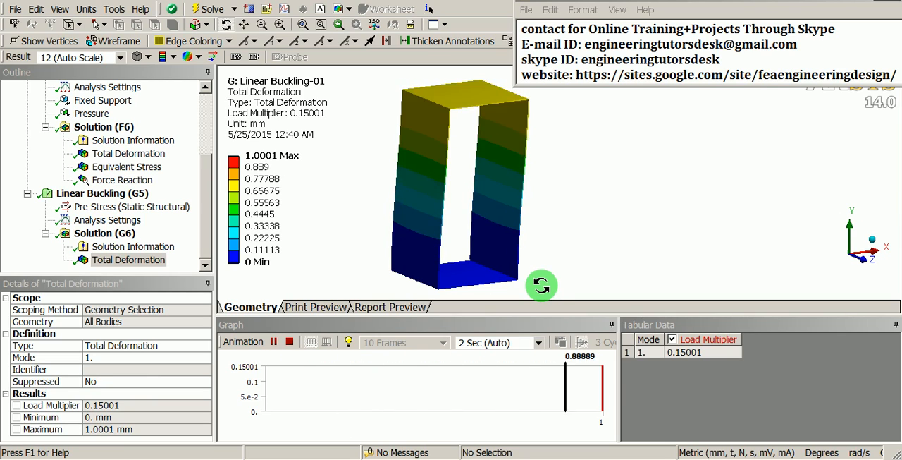
pyautogui.click(290, 342)
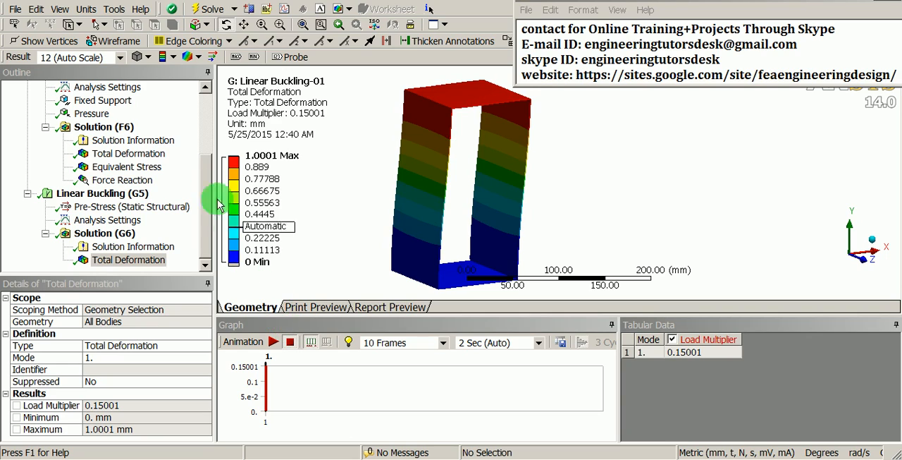
# Start writing the buckling analysis input file and choose the ANSYS_Buckling-box folder on drive C as its save location
pyautogui.click(115, 10)
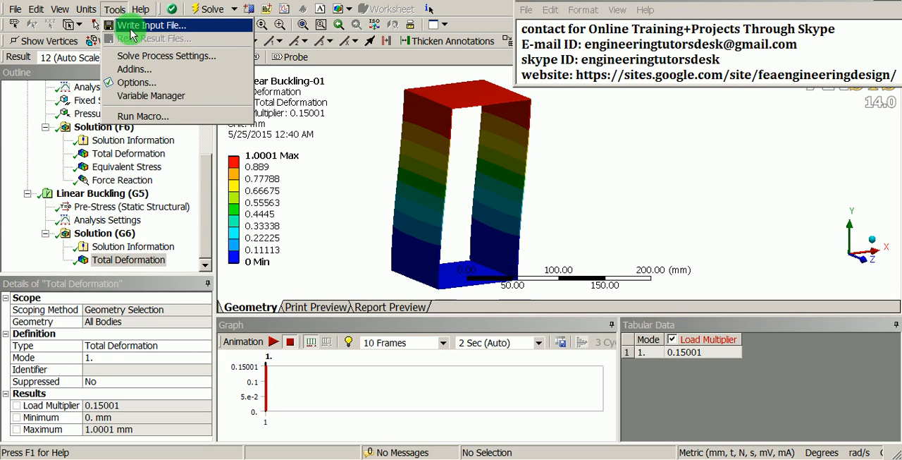
pyautogui.click(201, 29)
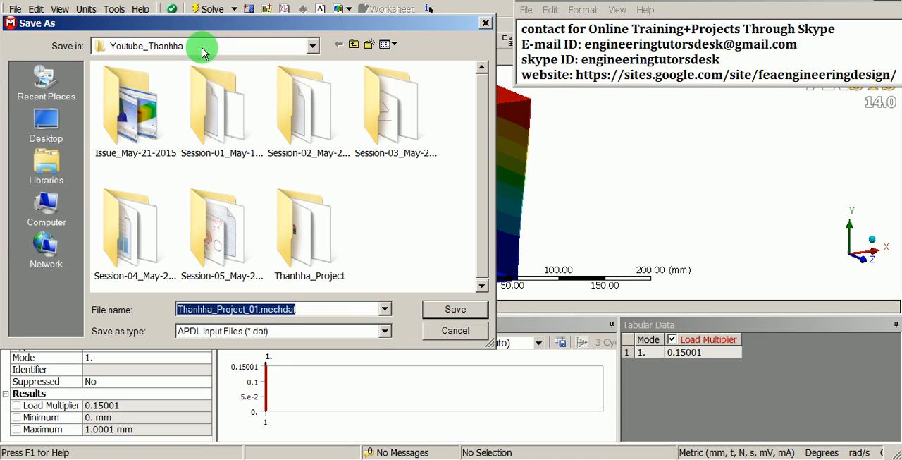
pyautogui.click(201, 45)
pyautogui.click(188, 141)
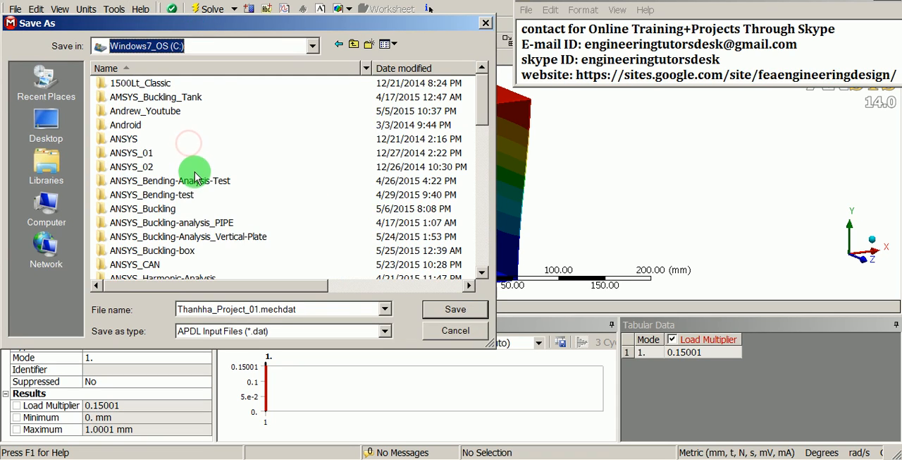
pyautogui.click(180, 211)
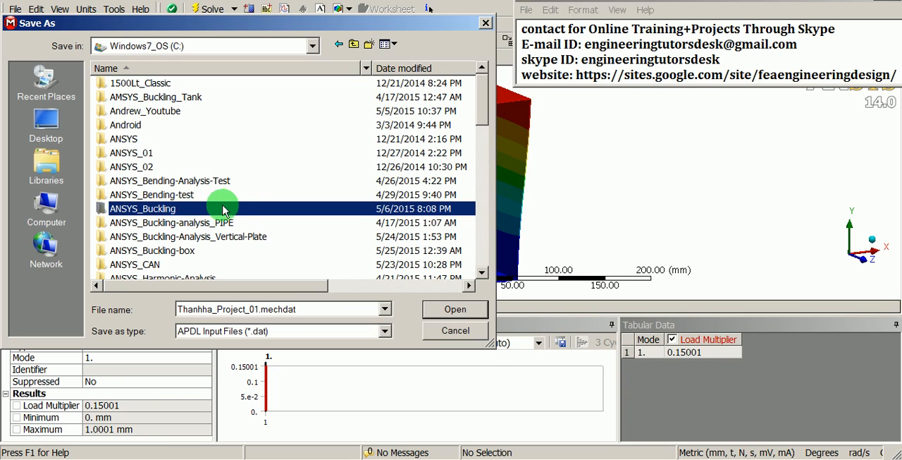
pyautogui.scroll(-1, 245, 206)
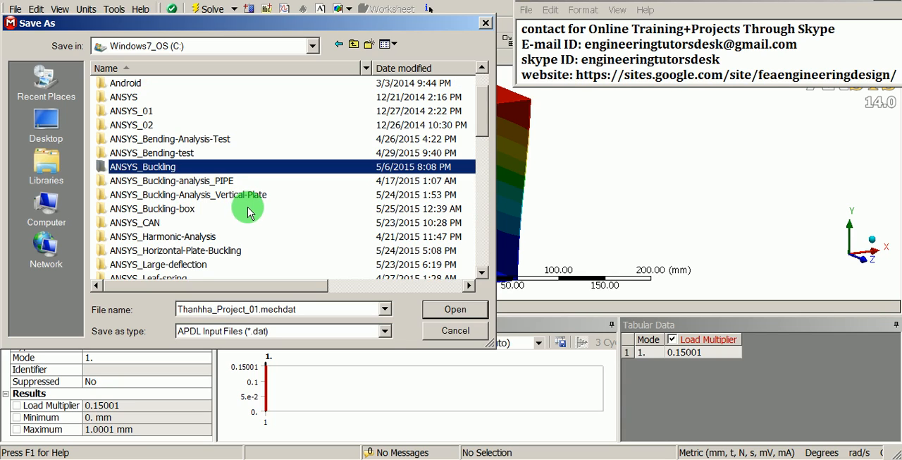
pyautogui.scroll(-1, 250, 211)
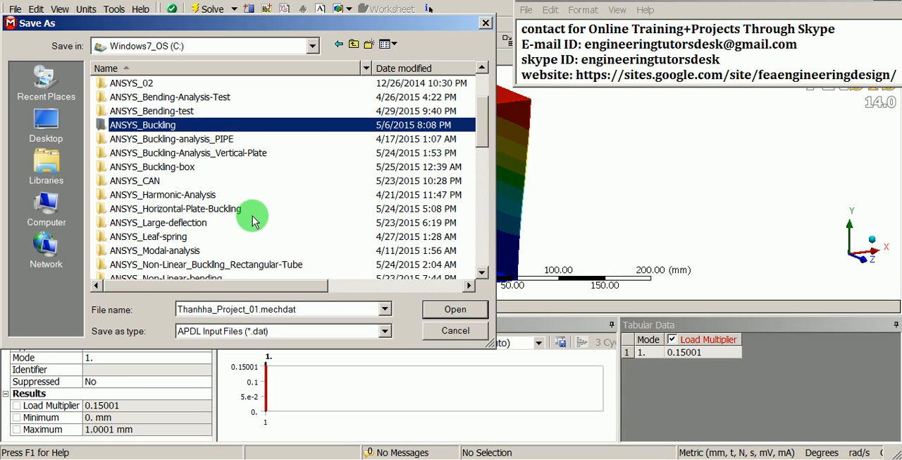
pyautogui.scroll(-1, 254, 213)
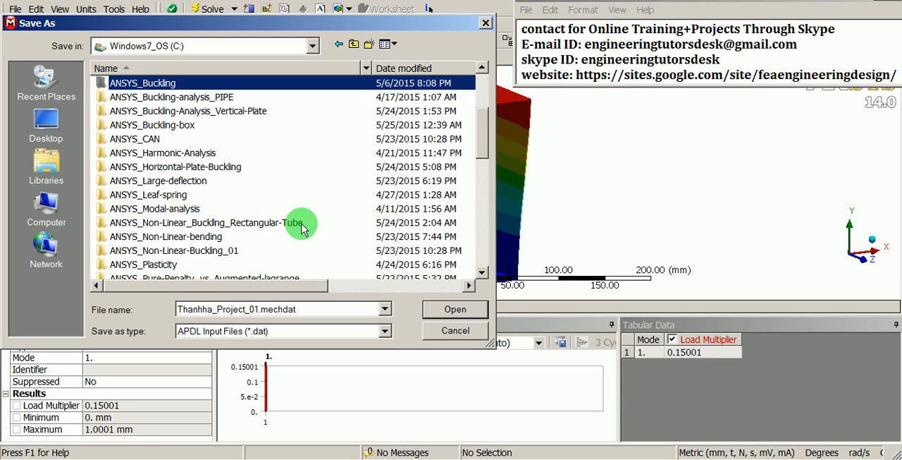
pyautogui.click(169, 125)
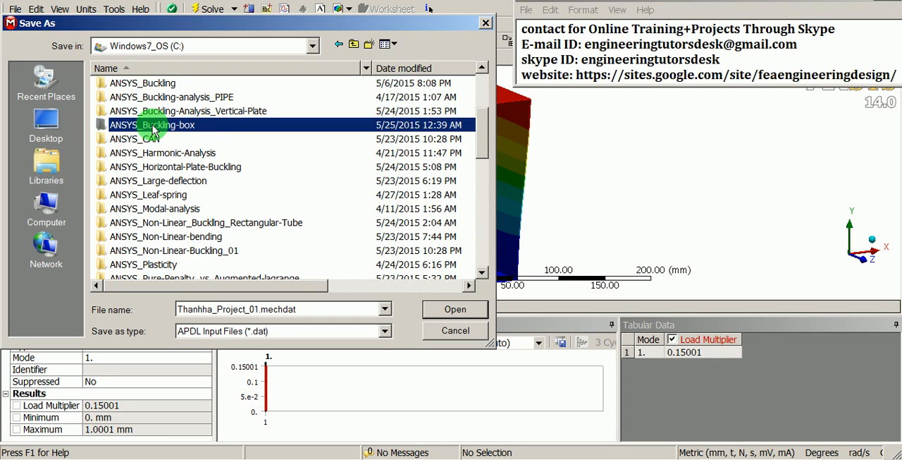
pyautogui.doubleClick(153, 128)
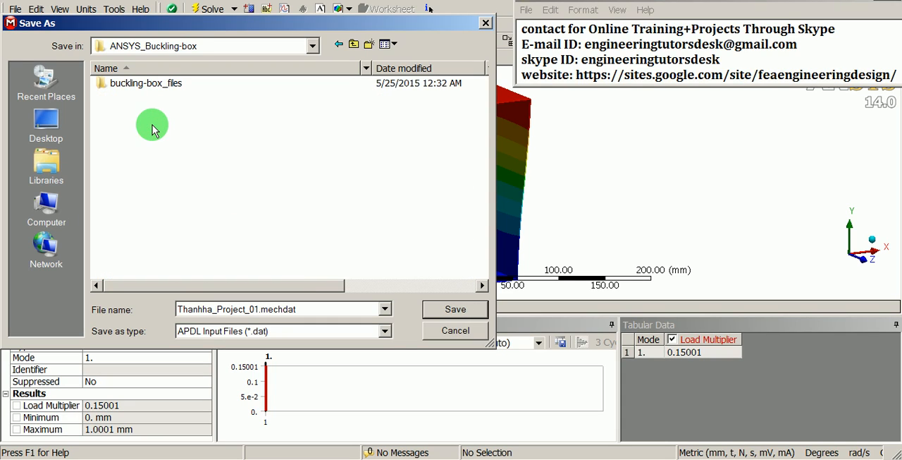
# Save the input file under the name Box-INP-01 in the APDL Input Files (*.inp) format
pyautogui.doubleClick(318, 310)
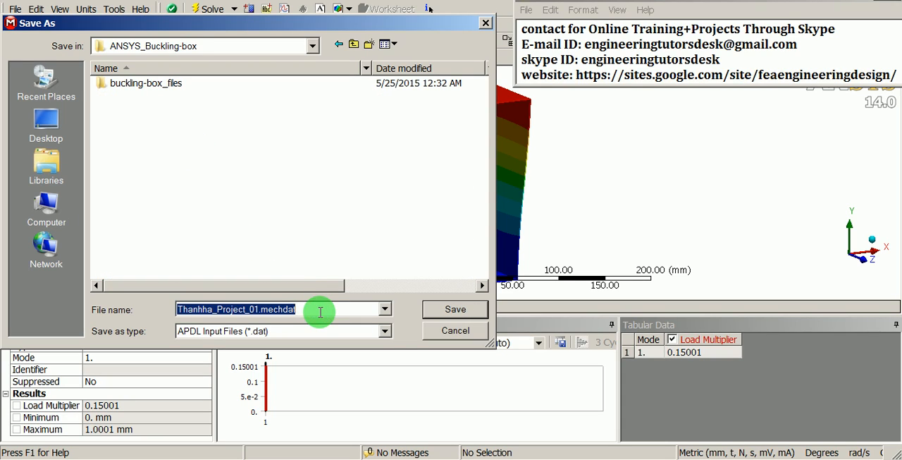
pyautogui.write('s')
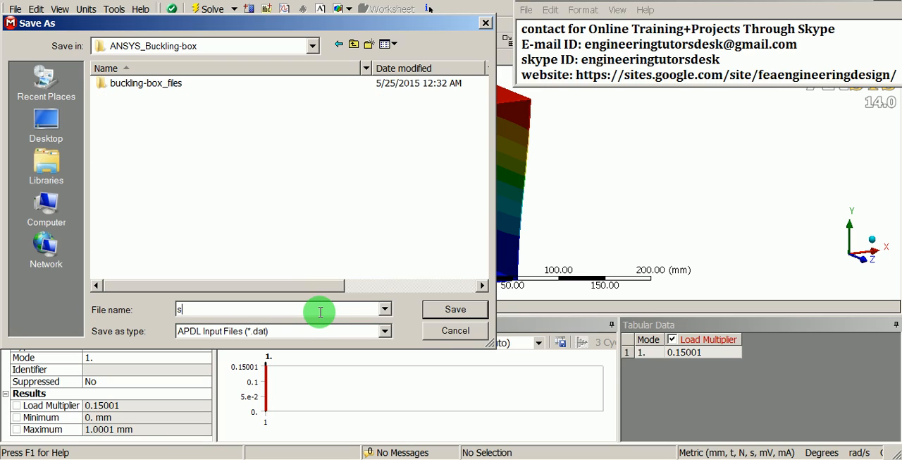
pyautogui.write('dBoz')
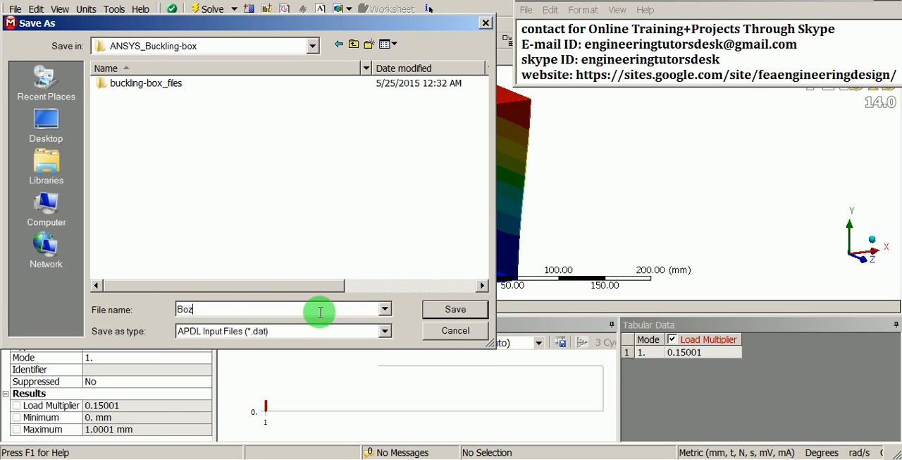
pyautogui.press('BackSpace')
pyautogui.write('x')
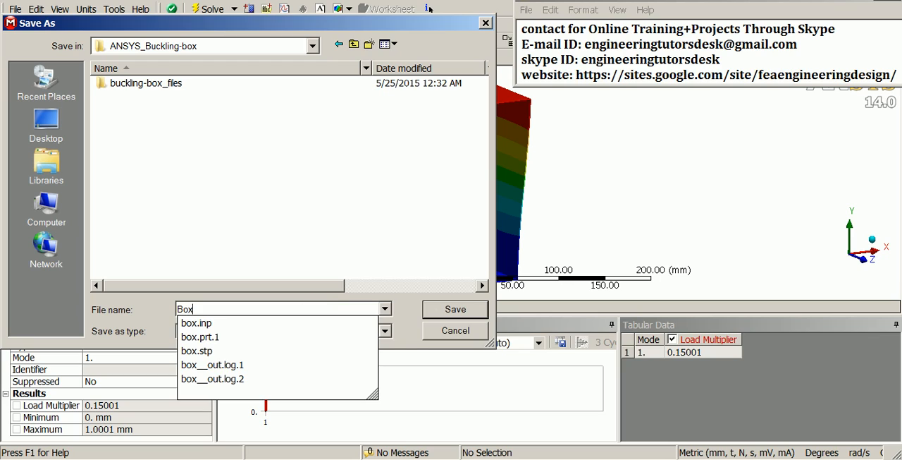
pyautogui.write('-IN')
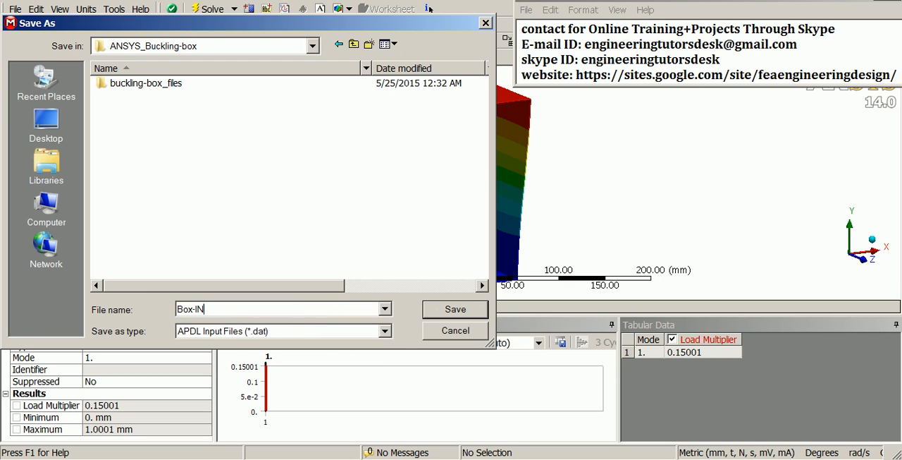
pyautogui.write('P-*01')
pyautogui.press('BackSpace')
pyautogui.press('BackSpace')
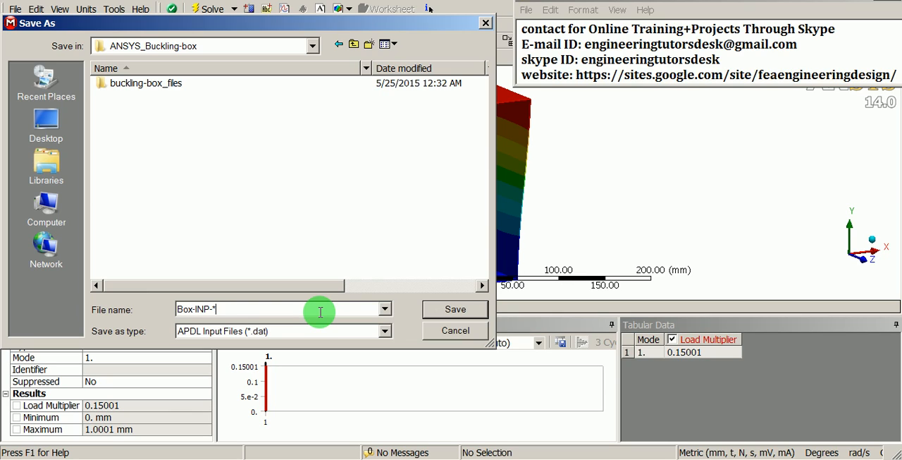
pyautogui.write('01')
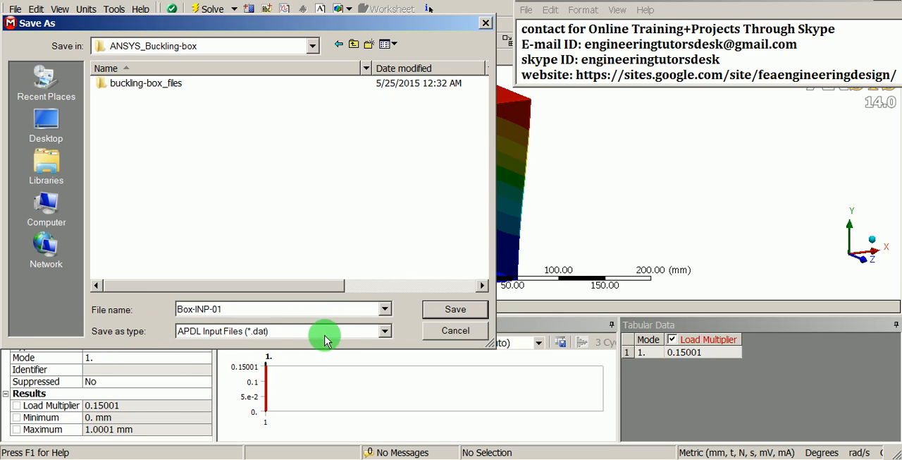
pyautogui.click(385, 331)
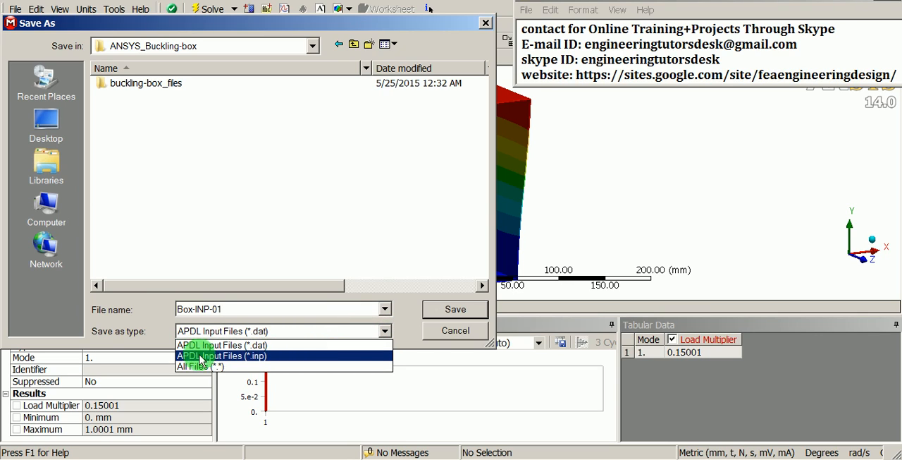
pyautogui.click(249, 356)
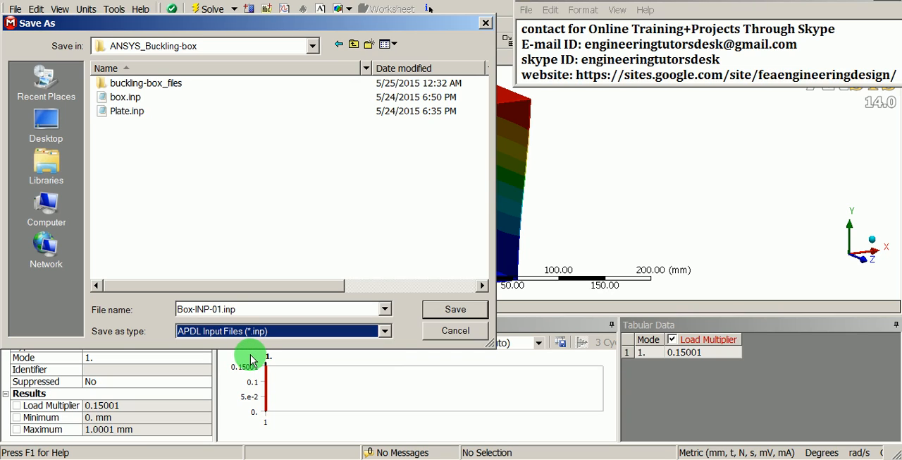
pyautogui.click(459, 310)
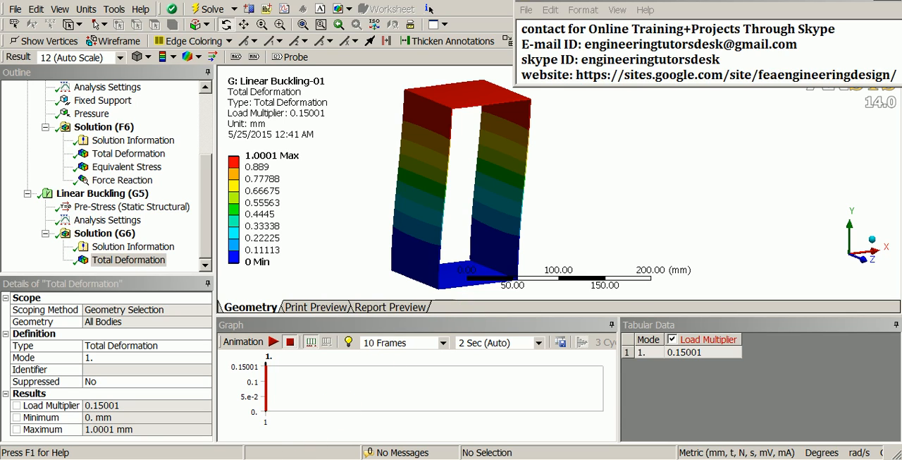
# Switch to Windows Explorer and show the ANSYS_Buckling-box folder's contents, looking over its files
pyautogui.click(271, 423)
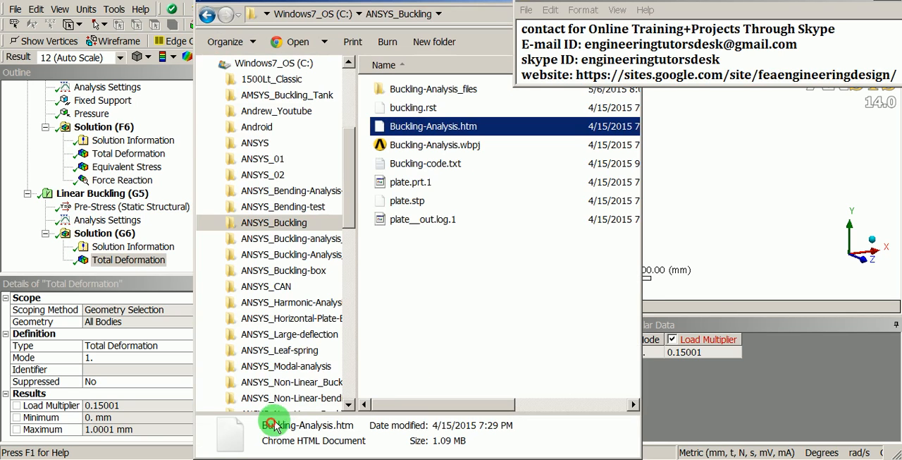
pyautogui.click(296, 271)
pyautogui.click(442, 266)
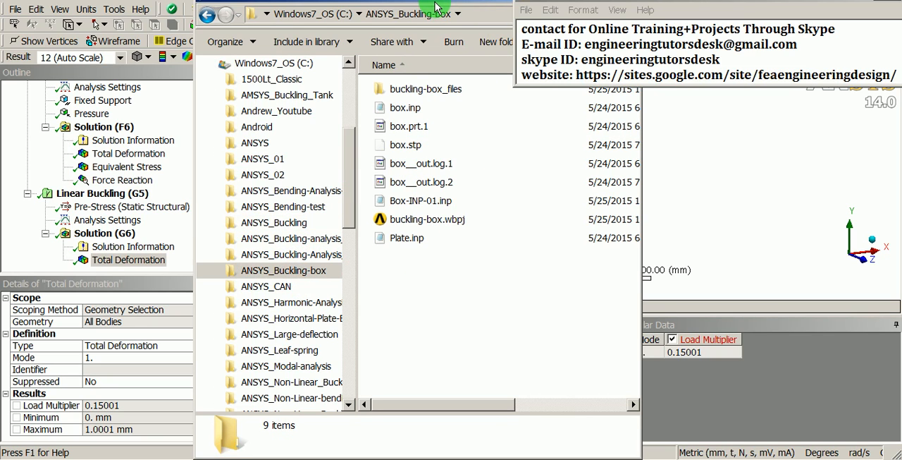
pyautogui.moveTo(435, 7); pyautogui.dragTo(369, 54)
pyautogui.hscroll(1, 286, 271)
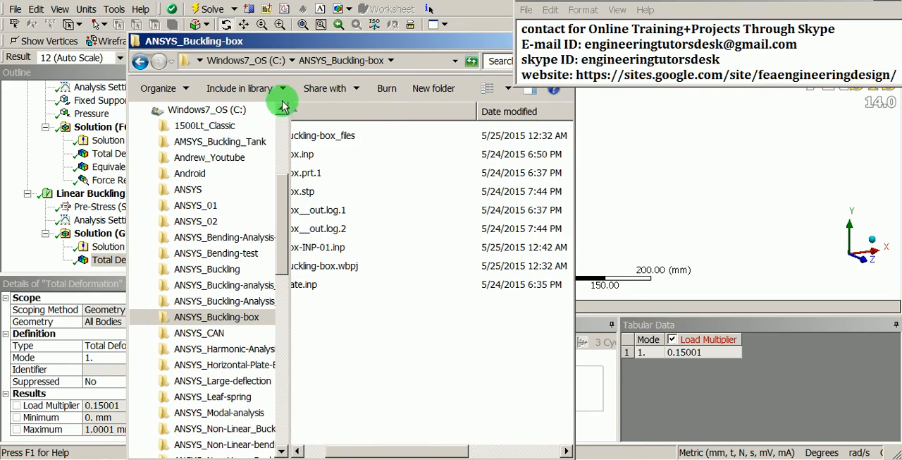
pyautogui.hscroll(-1, 314, 258)
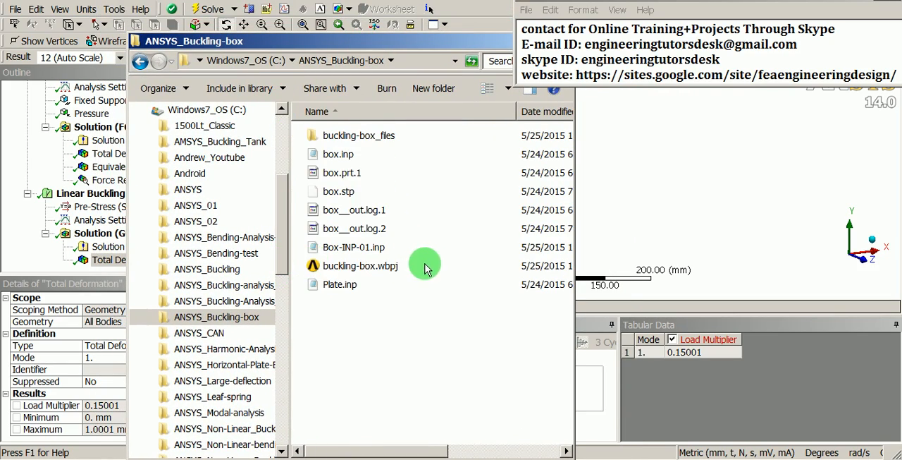
pyautogui.moveTo(422, 44); pyautogui.dragTo(360, 64)
pyautogui.click(468, 60)
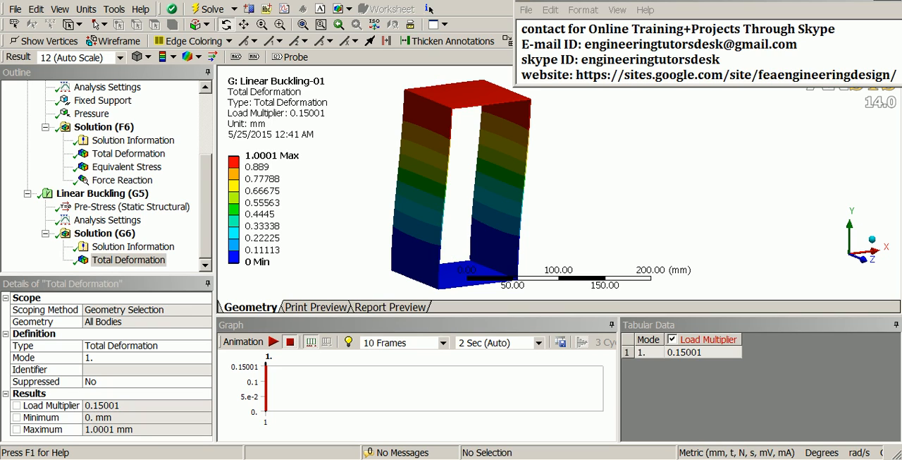
# Return to the ANSYS_Buckling-box folder and open the exported Box-INP-01.inp file in Notepad
pyautogui.click(268, 421)
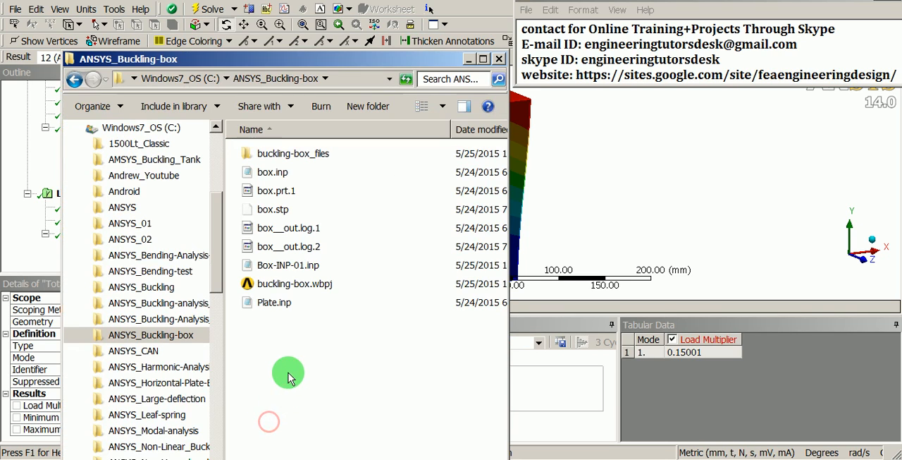
pyautogui.click(284, 265)
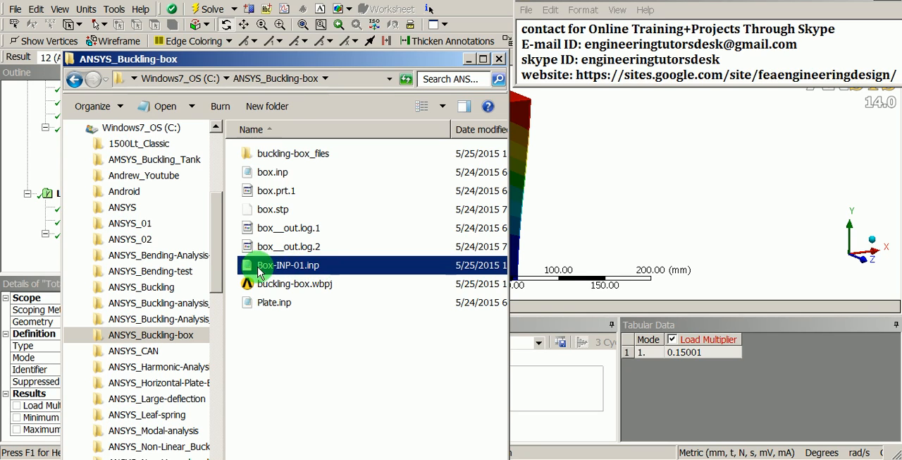
pyautogui.rightClick(277, 274)
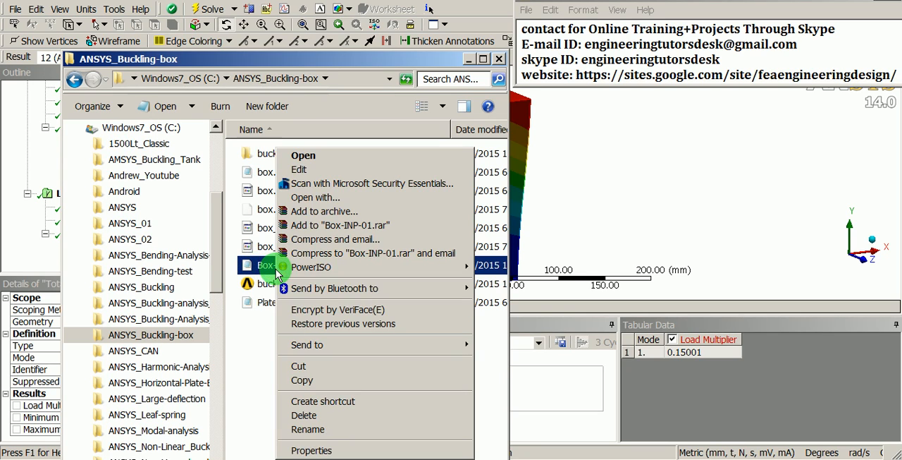
pyautogui.click(301, 155)
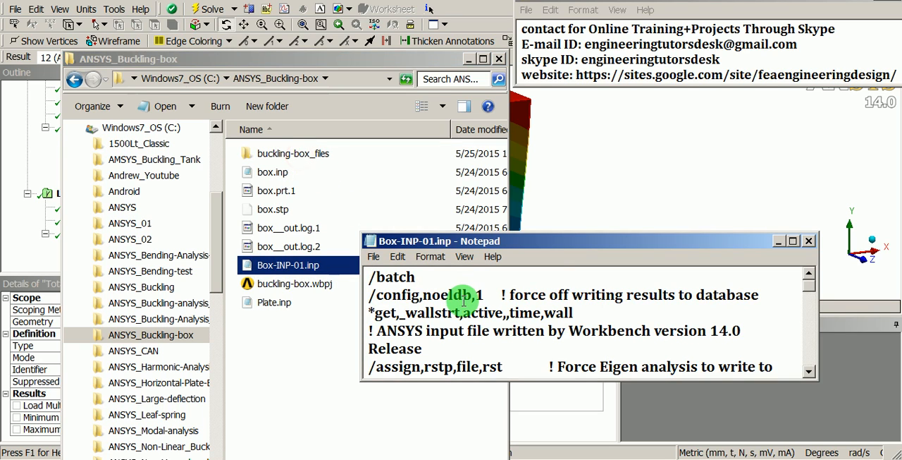
# Look through Box-INP-01.inp to its end and delete all of its text
pyautogui.scroll(-20, 462, 300)
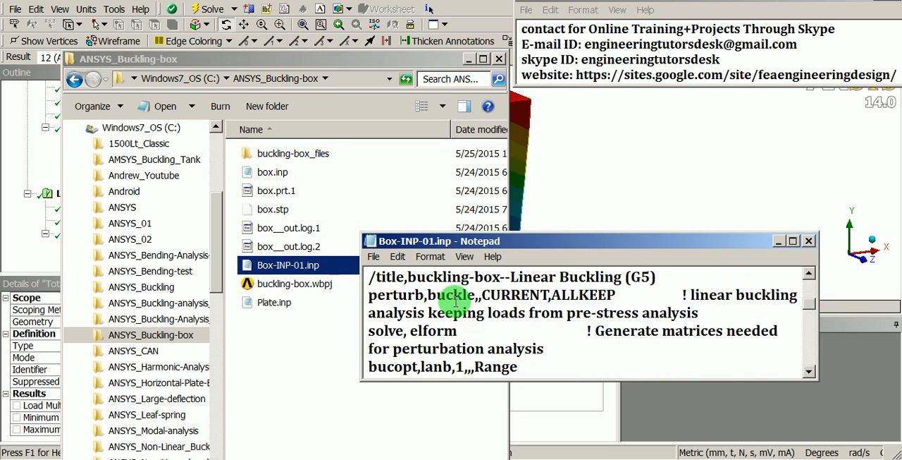
pyautogui.scroll(-3, 458, 304)
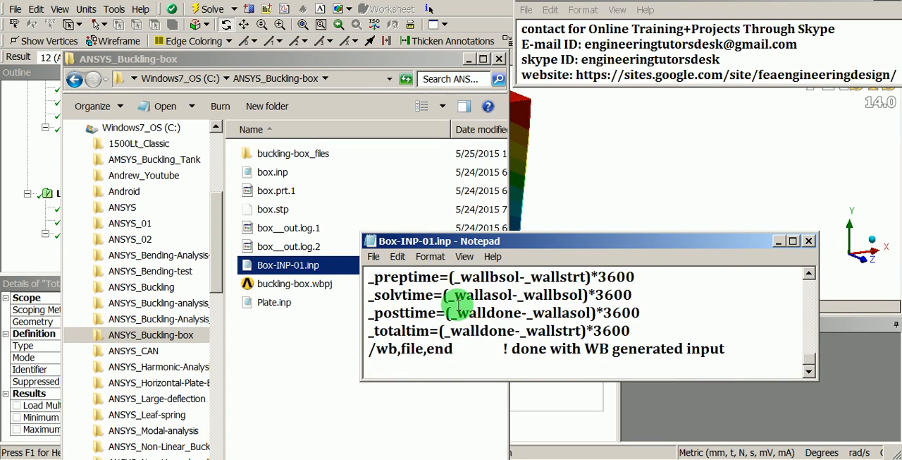
pyautogui.hotkey('ctrl', 'a')
pyautogui.press('Delete')
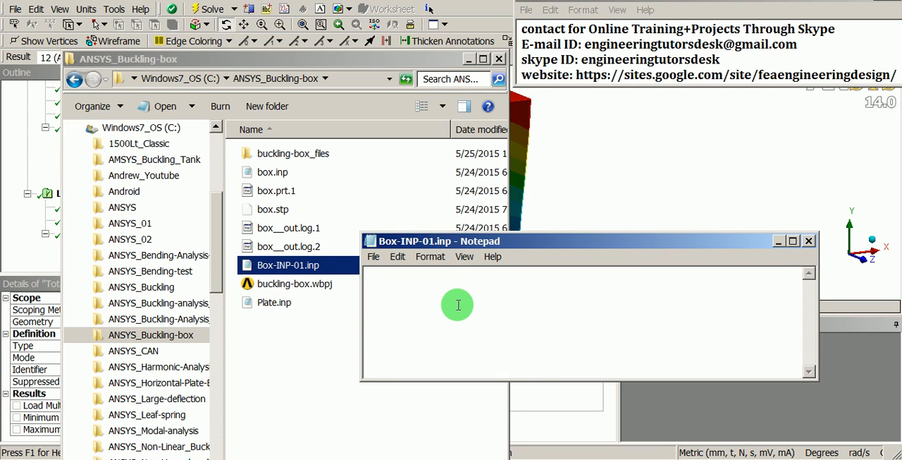
# Copy the commands "/prep7", "upgeom, , , ,file,rst" and "cdwrite,db,file,cdb" from box.inp and paste them into the empty Box-INP-01.inp
pyautogui.click(488, 458)
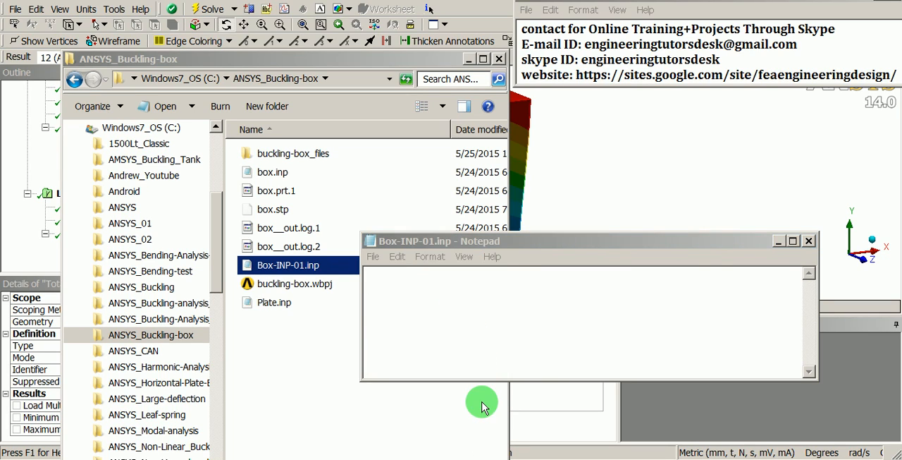
pyautogui.moveTo(372, 213); pyautogui.dragTo(506, 248)
pyautogui.rightClick(509, 250)
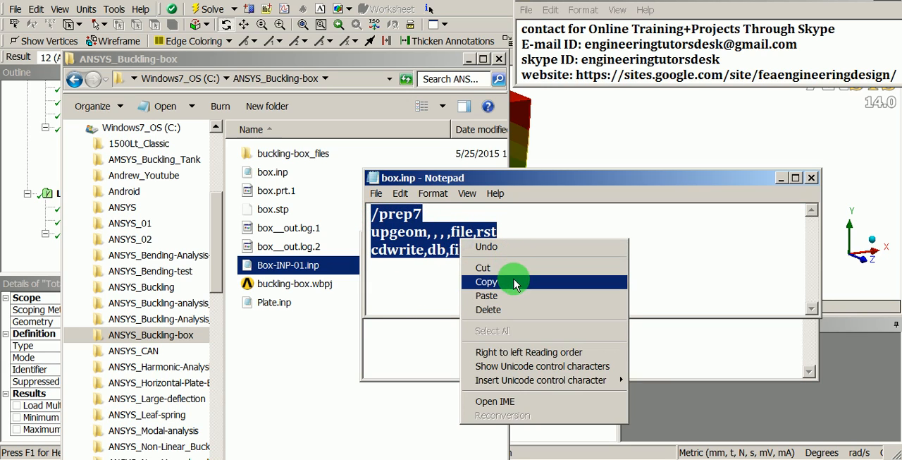
pyautogui.click(514, 280)
pyautogui.click(781, 178)
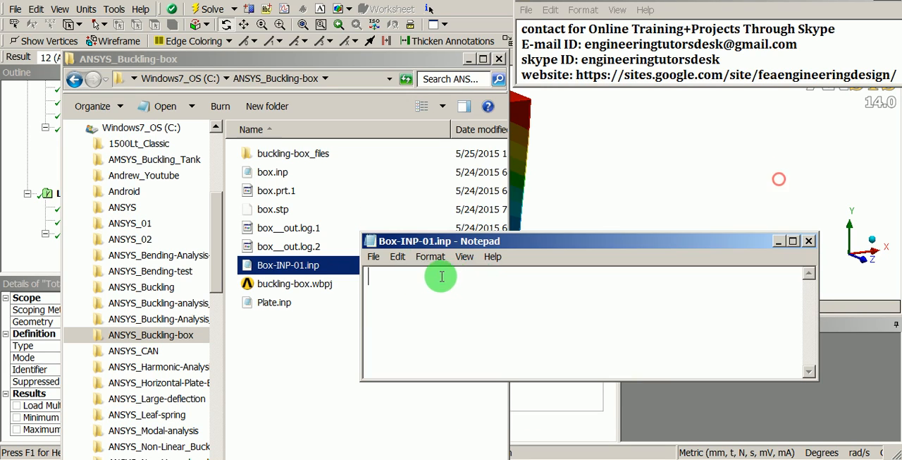
pyautogui.rightClick(402, 274)
pyautogui.click(458, 144)
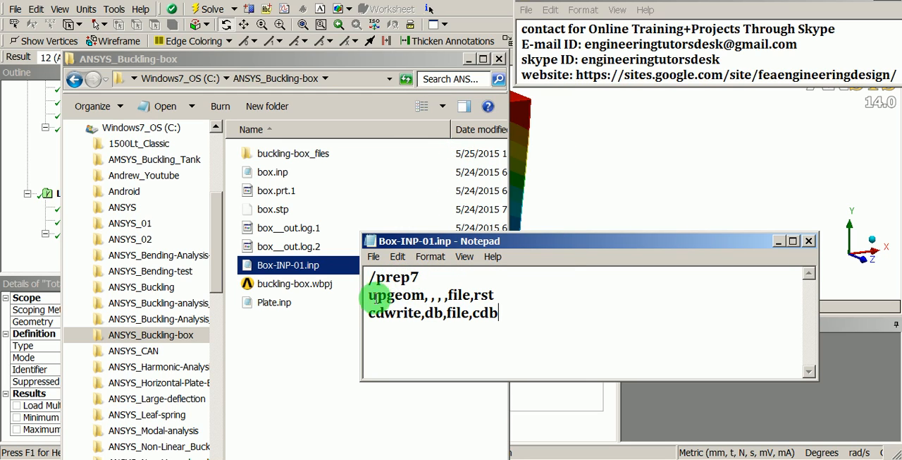
# Go over the arguments of the upgeom command in Box-INP-01.inp
pyautogui.moveTo(364, 298); pyautogui.dragTo(431, 296)
pyautogui.click(431, 296)
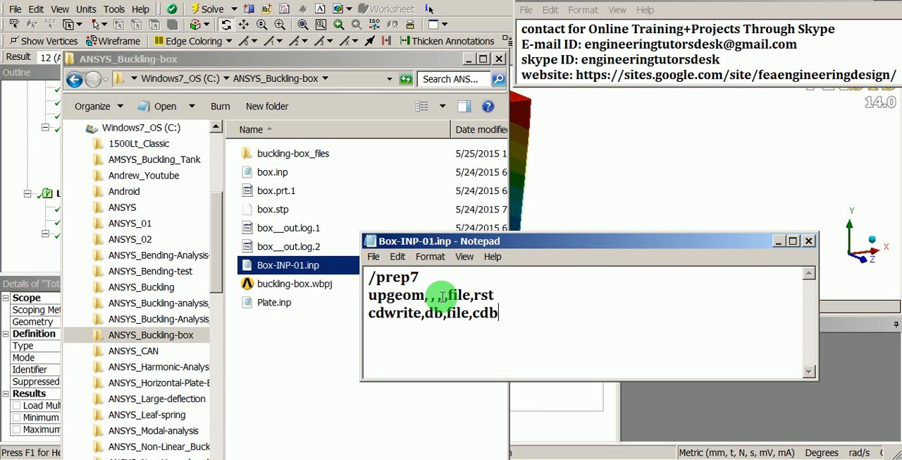
pyautogui.press('Left')
pyautogui.press('Left')
pyautogui.press('Left')
pyautogui.press('Left')
pyautogui.press('Left')
pyautogui.press('Left')
pyautogui.press('Left')
pyautogui.press('Left')
pyautogui.press('Left')
pyautogui.press('Left')
pyautogui.press('Left')
pyautogui.press('Left')
pyautogui.press('Left')
pyautogui.press('Right')
pyautogui.press('Right')
pyautogui.press('Right')
pyautogui.press('Right')
pyautogui.press('Right')
pyautogui.press('Right')
pyautogui.press('Right')
pyautogui.press('Right')
pyautogui.press('Right')
pyautogui.press('Right')
# Save the edited Box-INP-01.inp and minimize the Notepad and ANSYS_Buckling-box folder windows
pyautogui.click(377, 261)
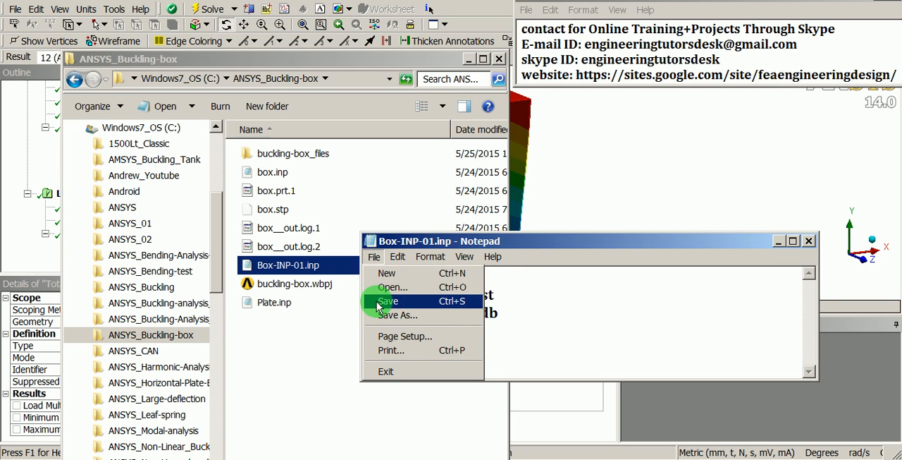
pyautogui.click(388, 302)
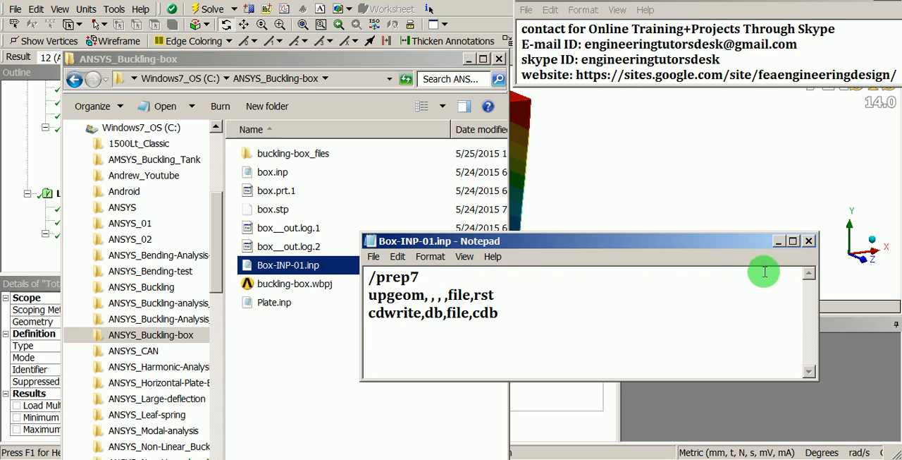
pyautogui.click(779, 240)
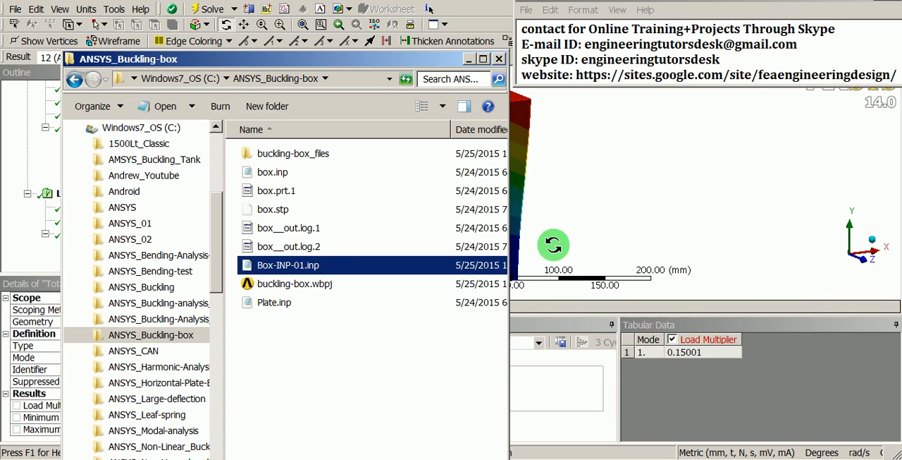
pyautogui.click(501, 458)
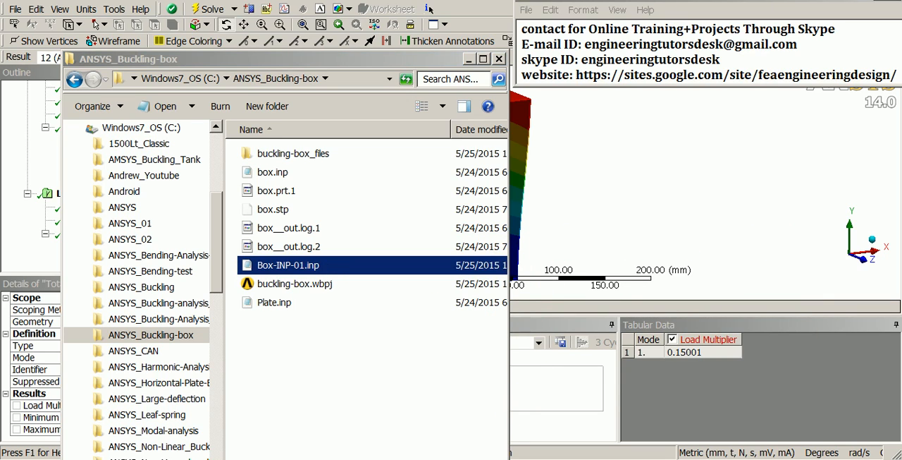
pyautogui.click(482, 439)
pyautogui.click(435, 340)
pyautogui.click(373, 256)
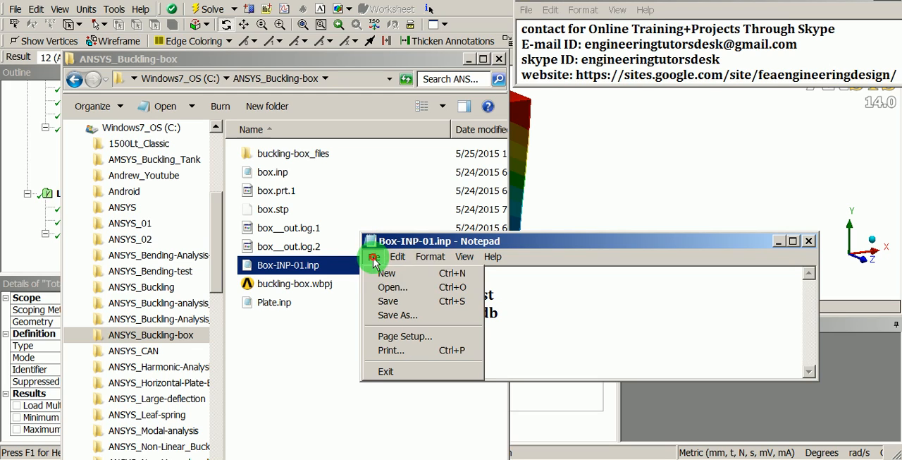
pyautogui.click(412, 300)
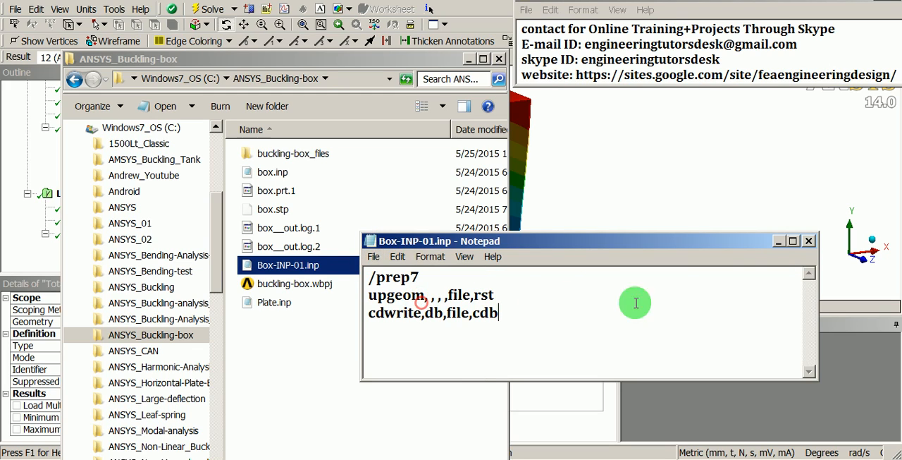
pyautogui.click(777, 241)
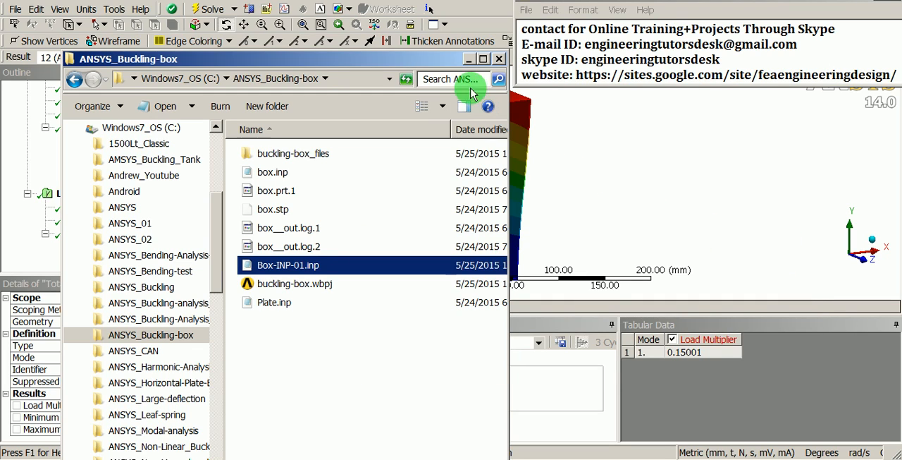
pyautogui.click(468, 58)
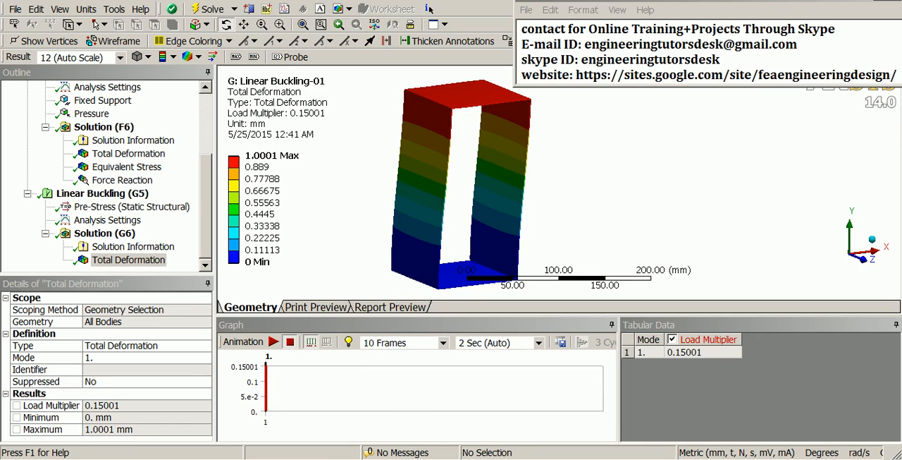
# Switch to the ANSYS Workbench project schematic and transfer the Linear Buckling-01 Solution data to a new Mechanical APDL system
pyautogui.click(328, 458)
pyautogui.click(530, 354)
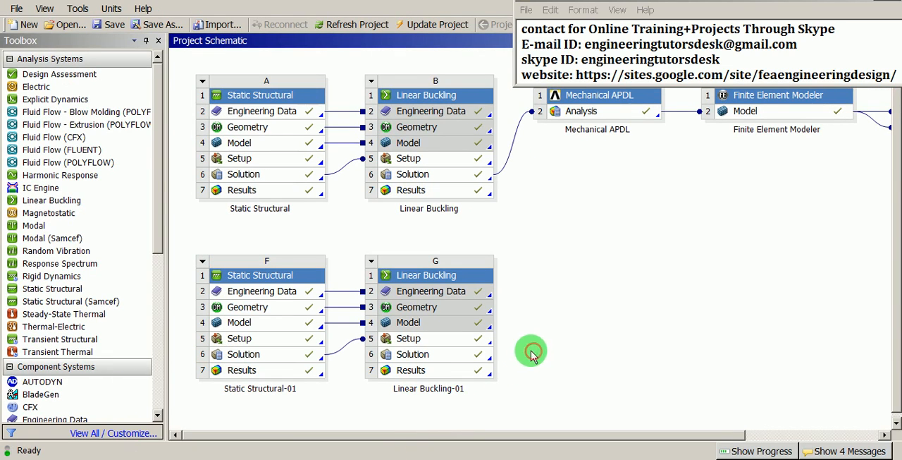
pyautogui.click(462, 360)
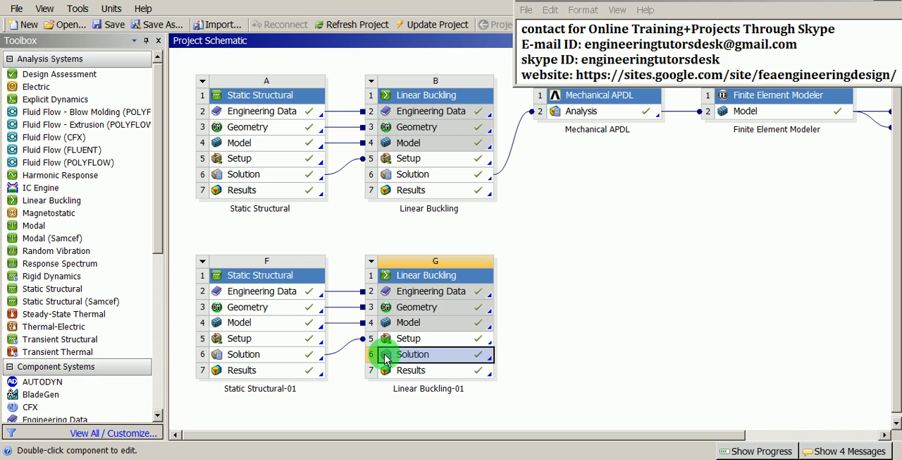
pyautogui.rightClick(455, 358)
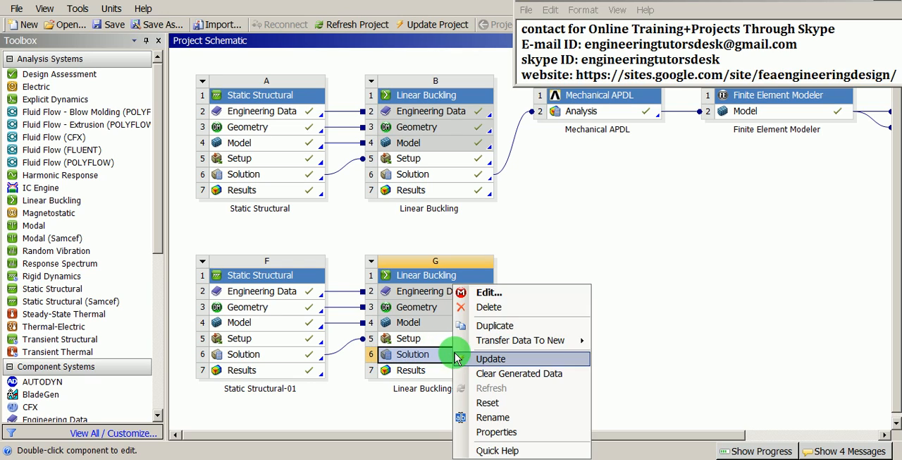
pyautogui.moveTo(498, 343)
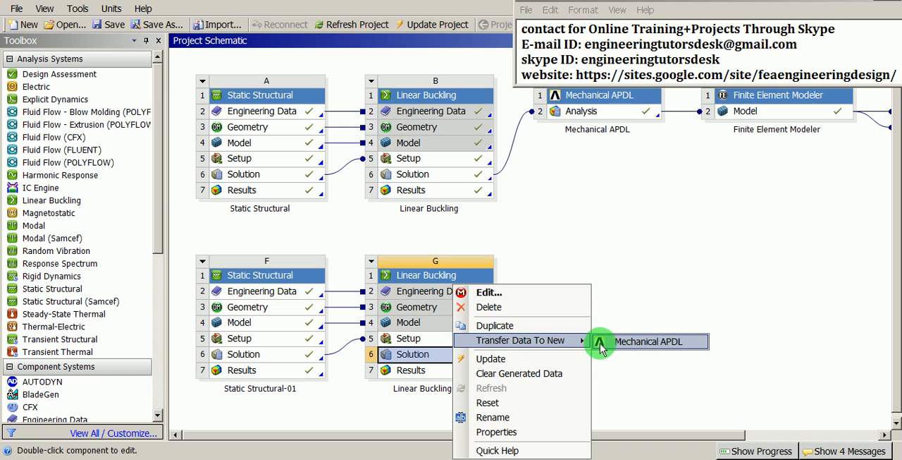
pyautogui.click(668, 343)
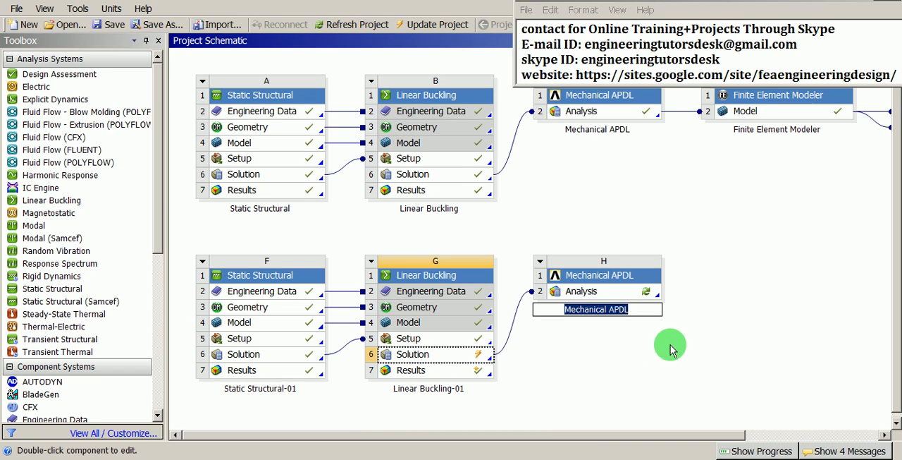
# Name the new Mechanical APDL system "Buckled-geom"
pyautogui.rightClick(625, 275)
pyautogui.click(664, 361)
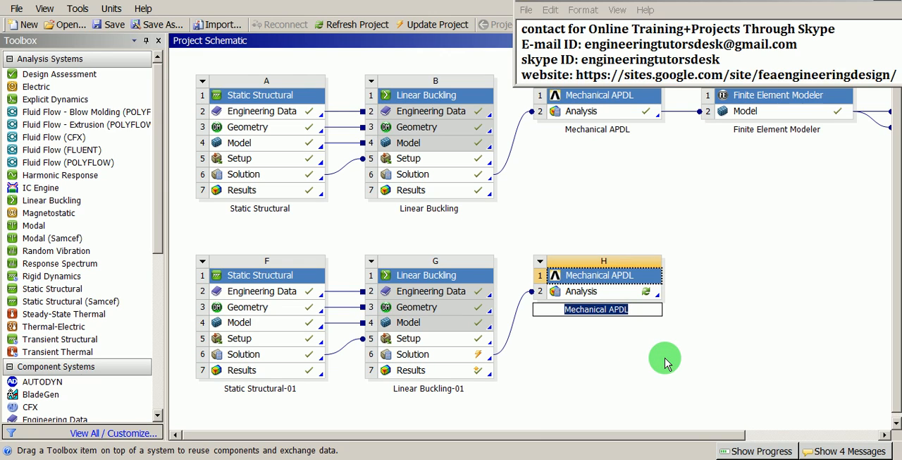
pyautogui.write('V')
pyautogui.write('B')
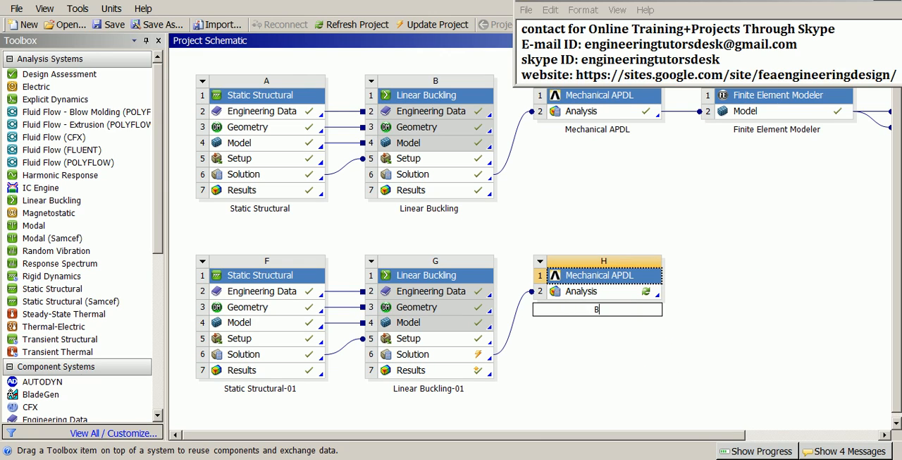
pyautogui.write('uckled-geom')
pyautogui.click(666, 361)
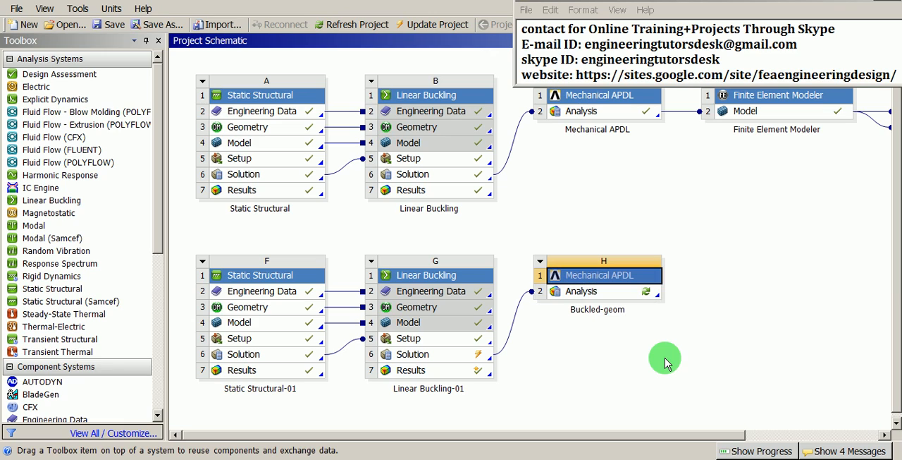
# Add Box-INP-01.inp as an input file to the Buckled-geom Analysis cell and check it in the analysis outline
pyautogui.click(615, 295)
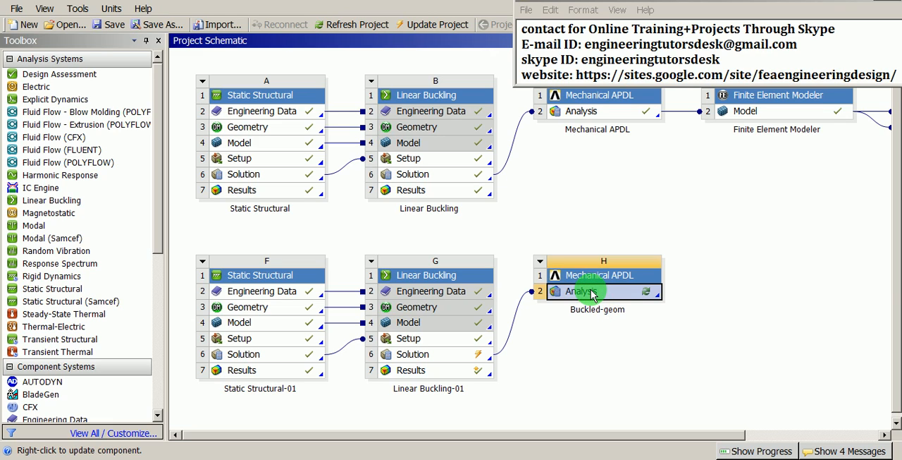
pyautogui.rightClick(592, 296)
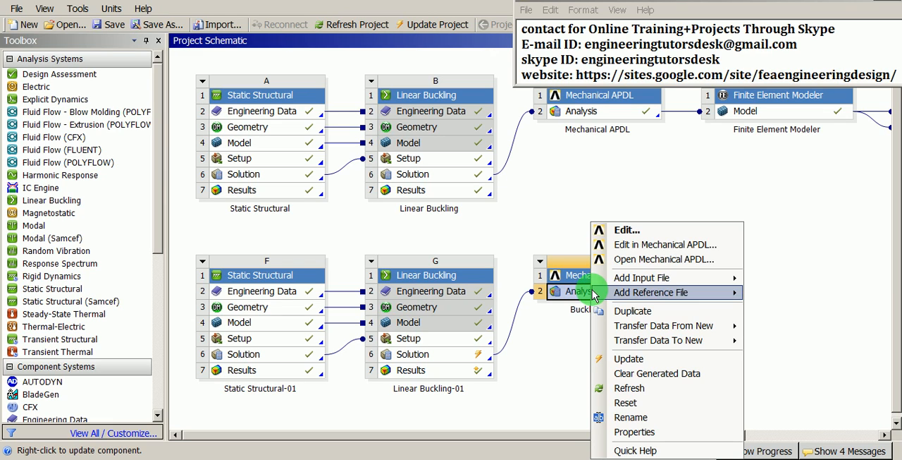
pyautogui.moveTo(617, 342)
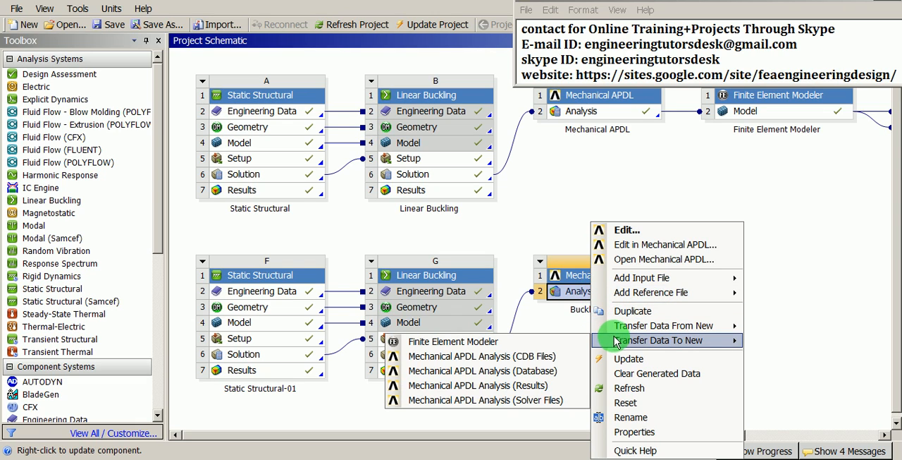
pyautogui.moveTo(626, 282)
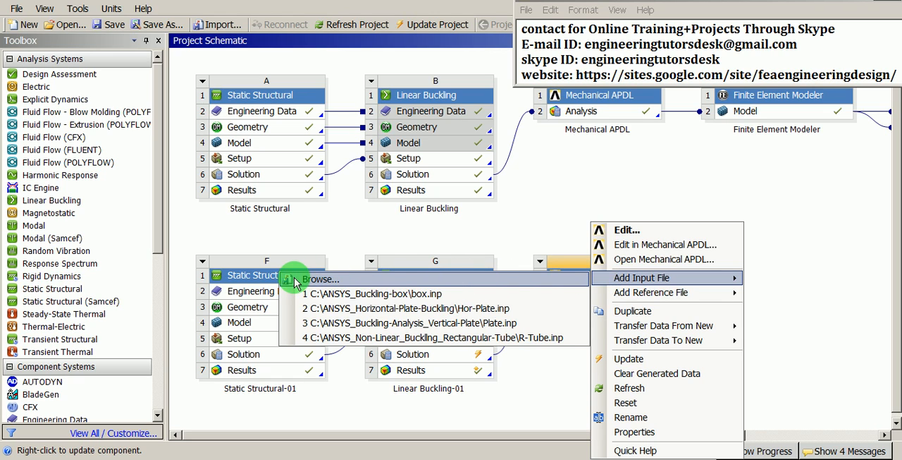
pyautogui.click(322, 280)
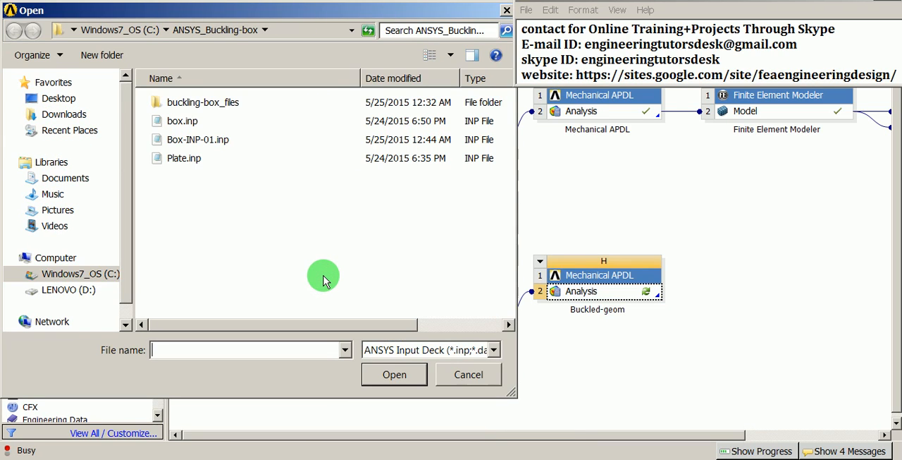
pyautogui.click(195, 140)
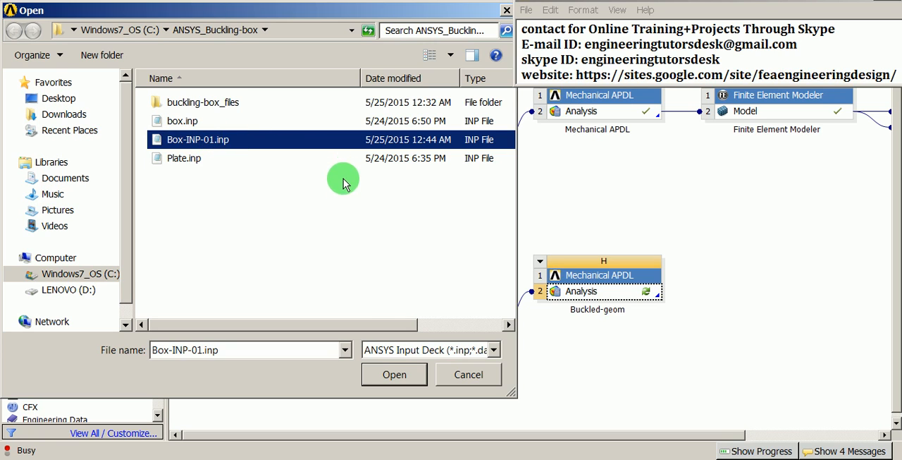
pyautogui.click(394, 374)
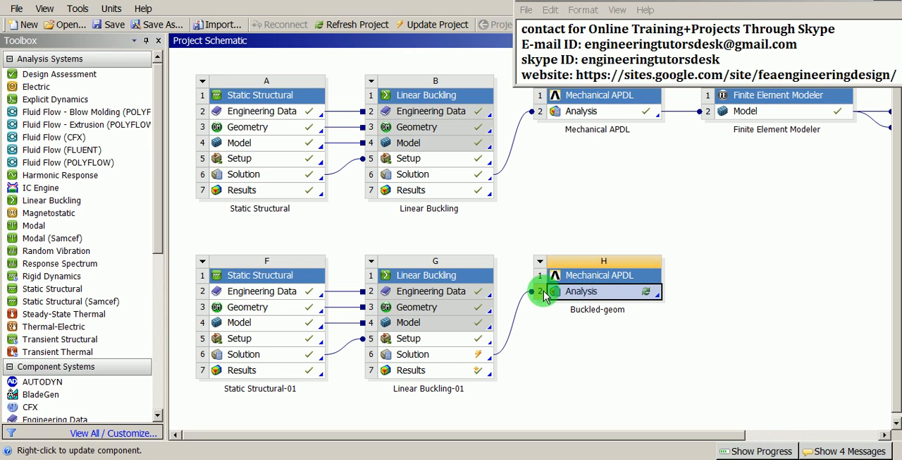
pyautogui.doubleClick(599, 291)
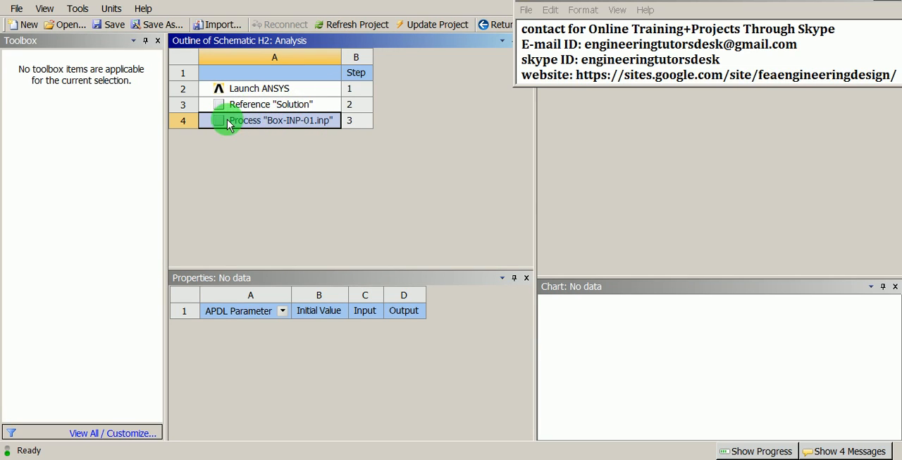
pyautogui.click(499, 26)
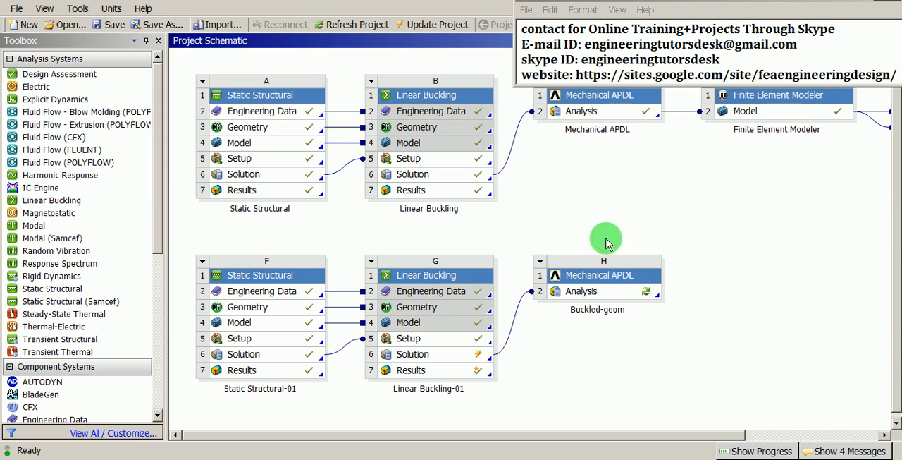
# Update the Analysis cell of the Buckled-geom system
pyautogui.click(594, 296)
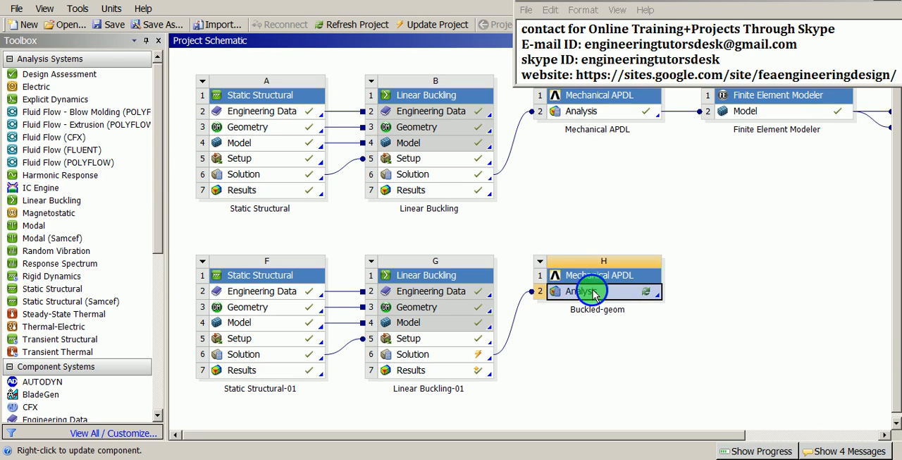
pyautogui.rightClick(595, 295)
pyautogui.moveTo(595, 292)
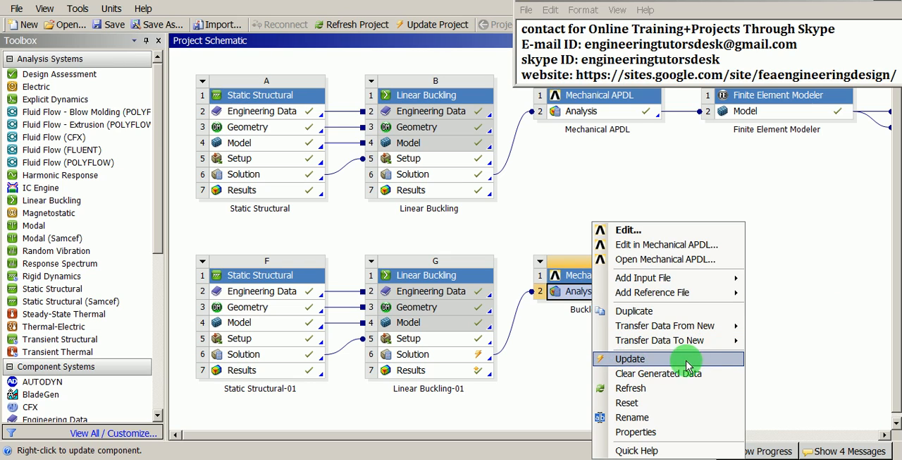
pyautogui.click(628, 358)
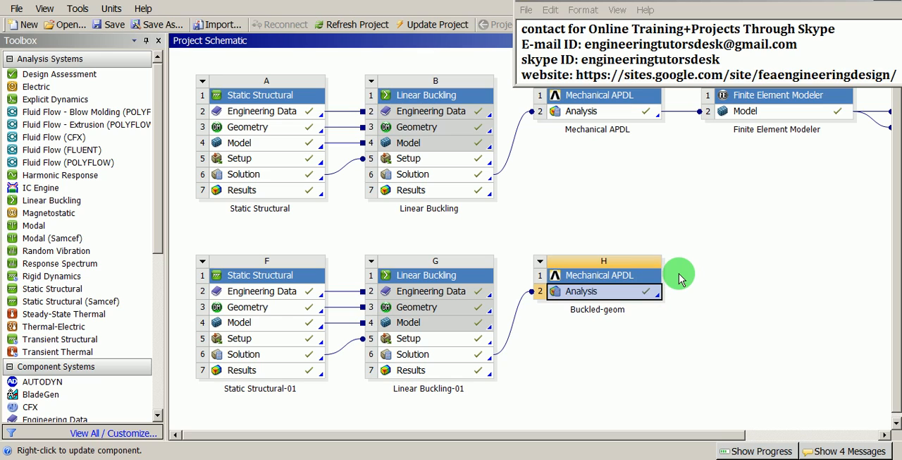
pyautogui.click(681, 278)
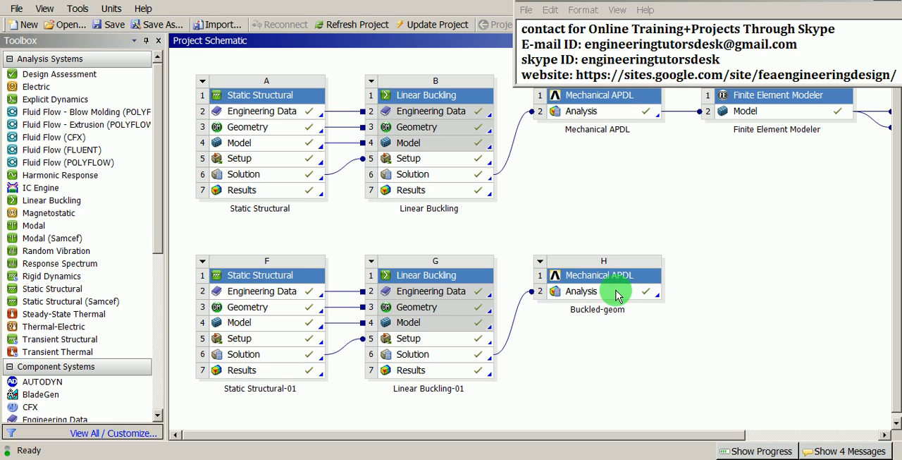
# Transfer the Buckled-geom Analysis data to a new Finite Element Modeler system
pyautogui.click(590, 292)
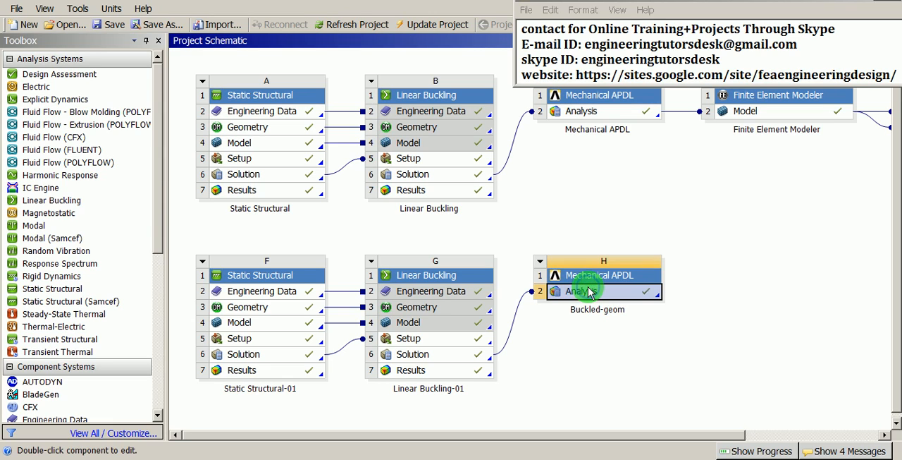
pyautogui.rightClick(589, 292)
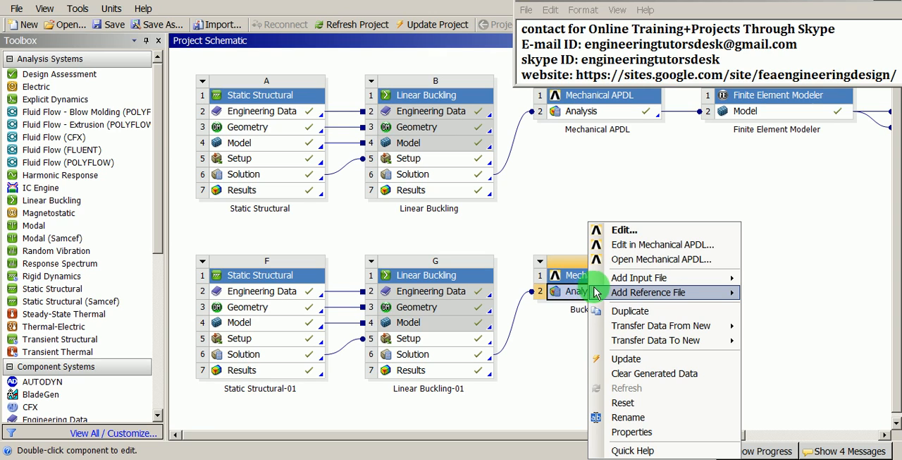
pyautogui.moveTo(655, 342)
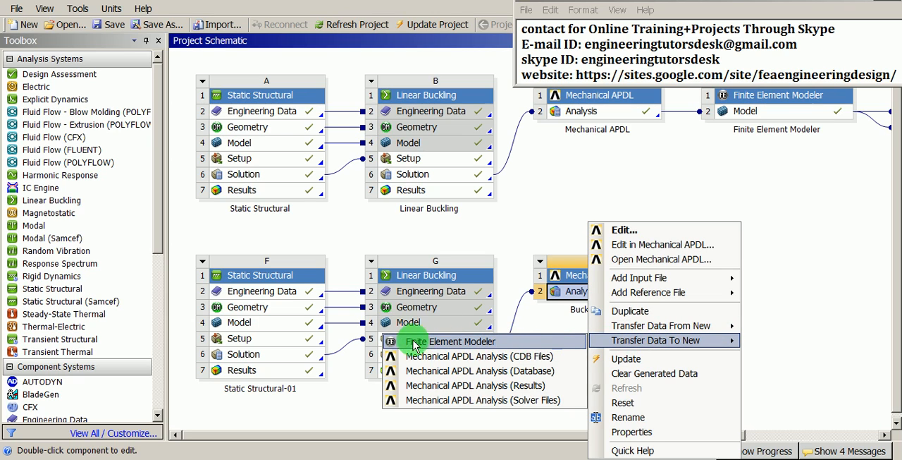
pyautogui.click(459, 341)
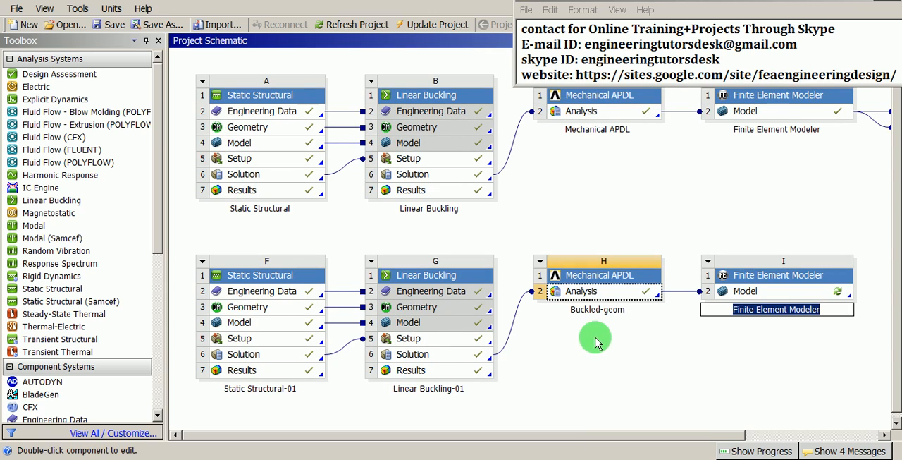
# Open the Model cell of the Finite Element Modeler system linked to Buckled-geom for editing
pyautogui.click(698, 335)
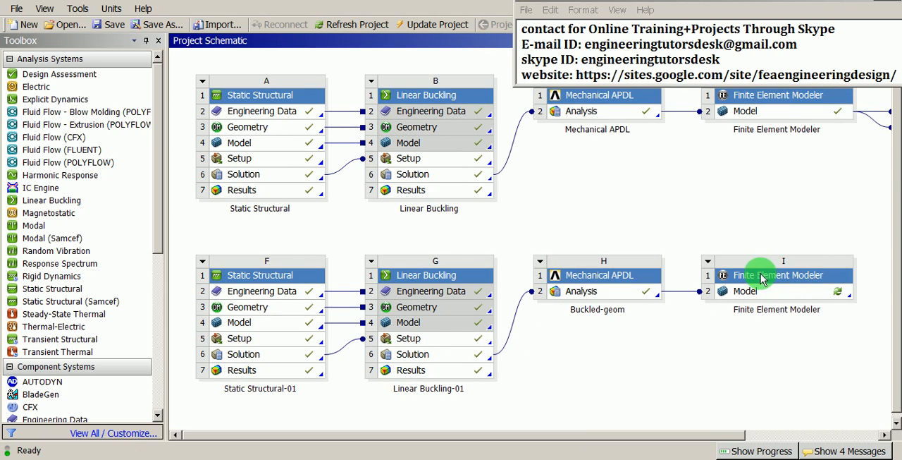
pyautogui.click(767, 296)
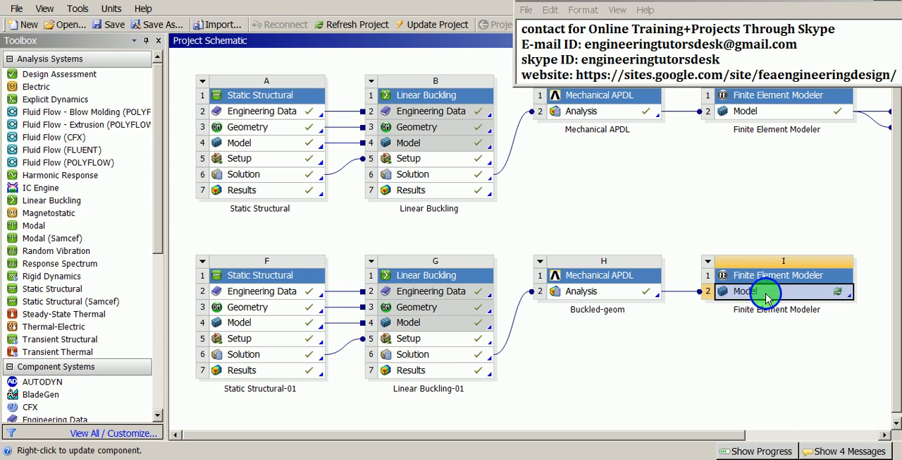
pyautogui.rightClick(767, 298)
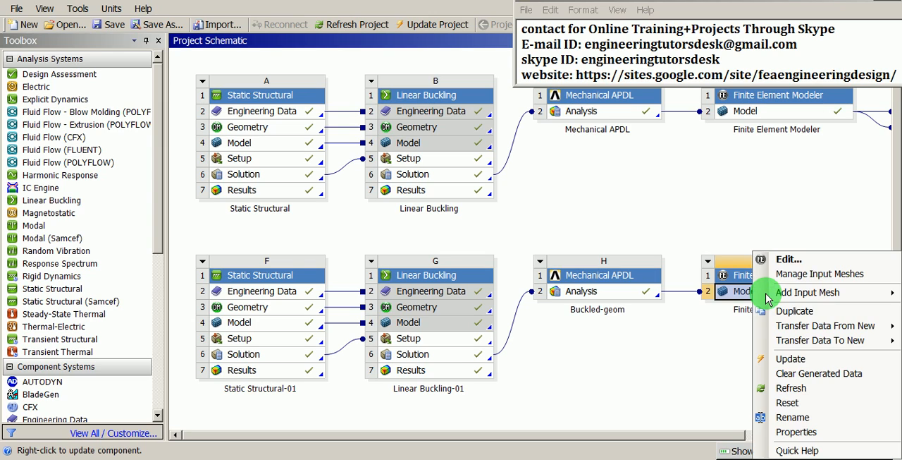
pyautogui.click(786, 260)
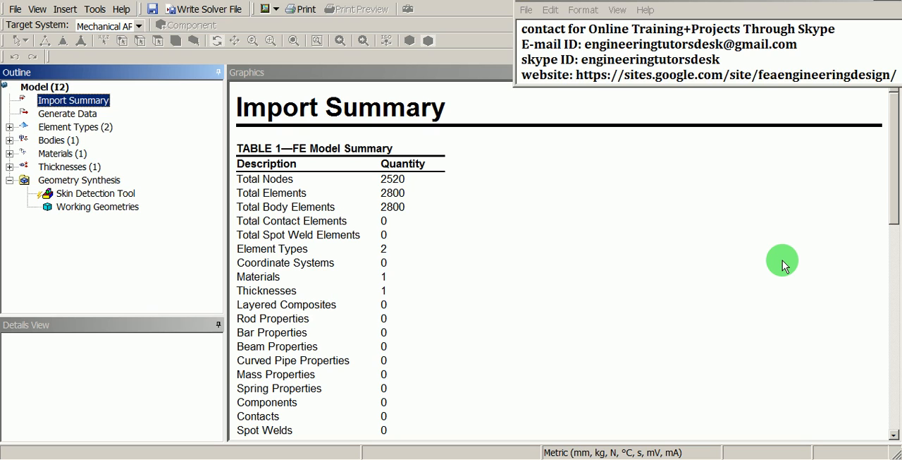
# Create skin components for the buckled box mesh with the Skin Detection Tool, detecting by angle with a tolerance of 15
pyautogui.click(85, 196)
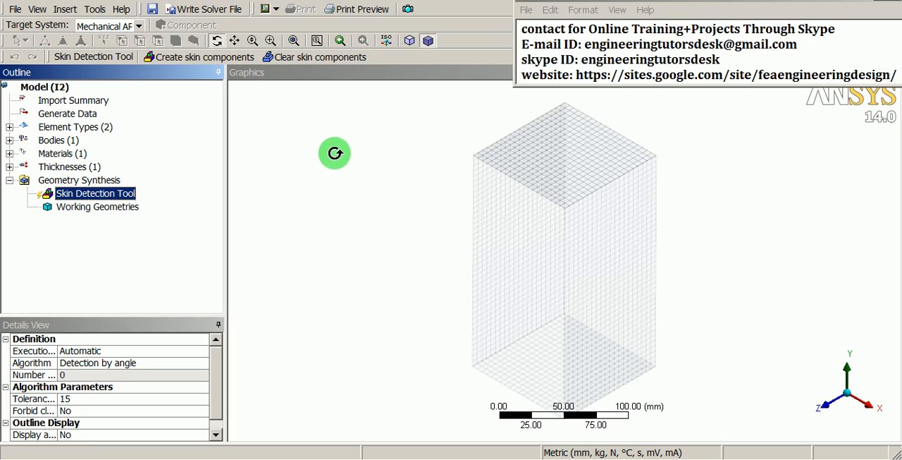
pyautogui.rightClick(333, 153)
pyautogui.moveTo(388, 242)
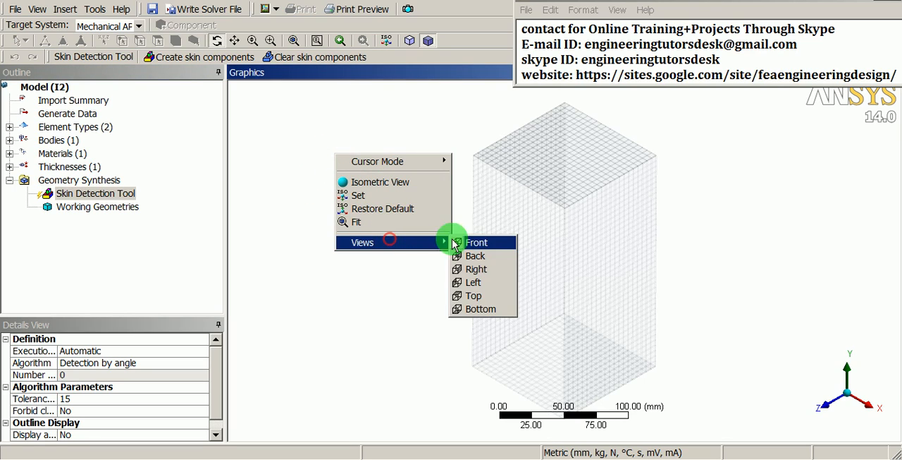
pyautogui.click(471, 239)
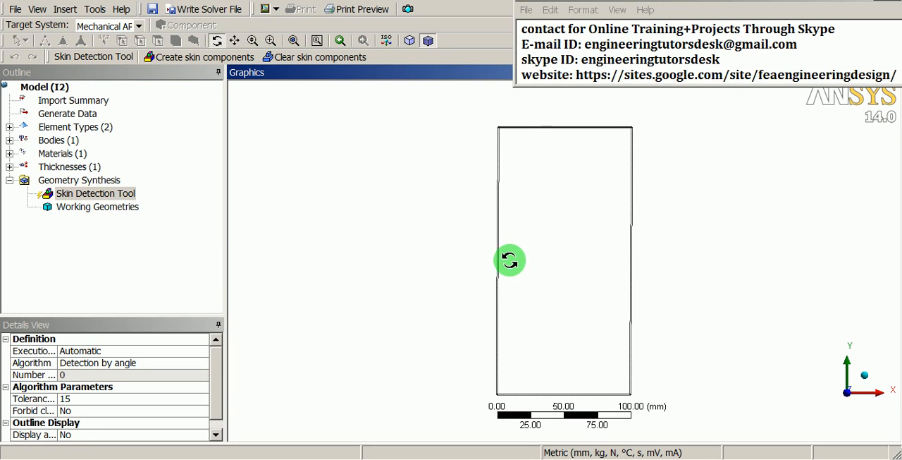
pyautogui.scroll(1, 594, 303)
pyautogui.keyDown('ctrl'); pyautogui.moveTo(659, 302); pyautogui.dragTo(487, 253, button='middle'); pyautogui.keyUp('ctrl')
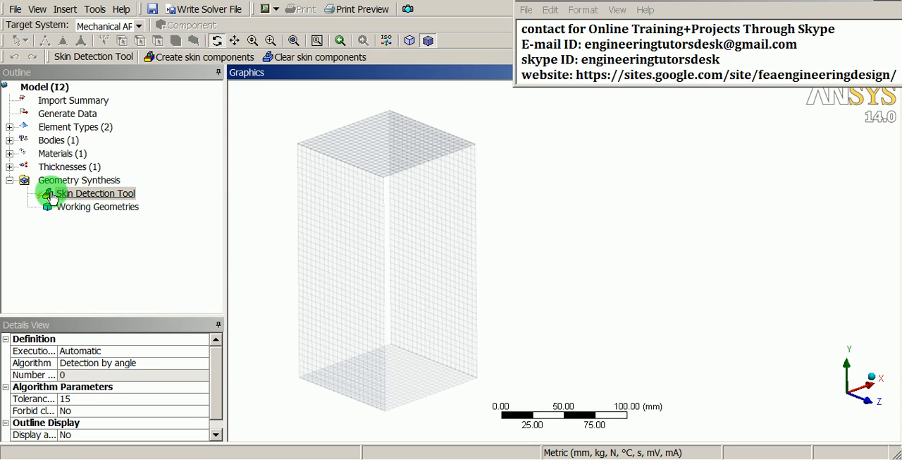
pyautogui.click(81, 198)
pyautogui.rightClick(81, 198)
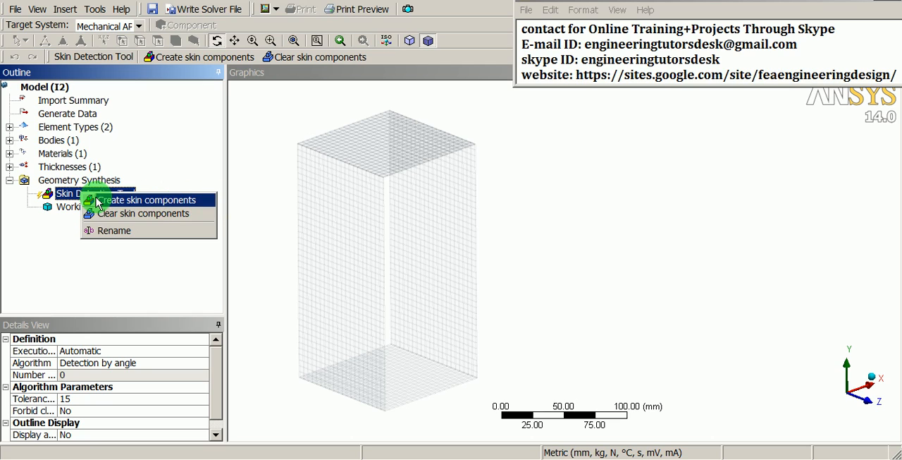
pyautogui.click(176, 201)
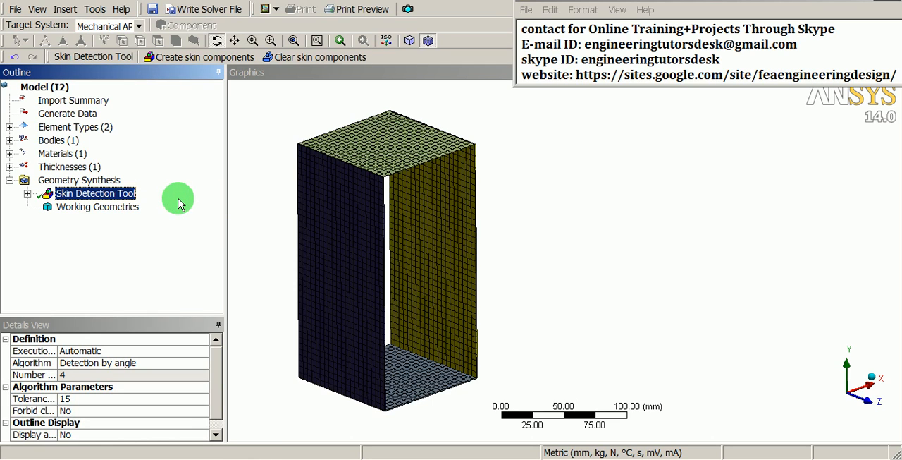
# Examine the skinned faces and edges of the buckled box from several angles and close up
pyautogui.moveTo(479, 253); pyautogui.dragTo(500, 279)
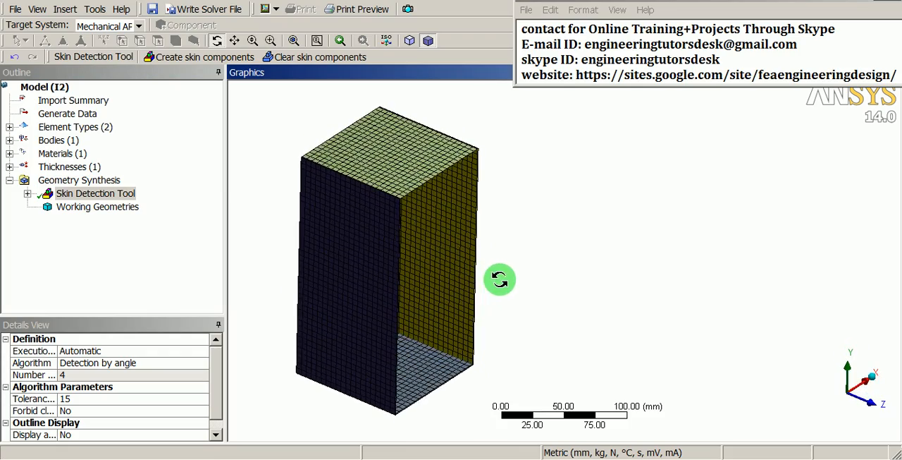
pyautogui.moveTo(495, 319); pyautogui.dragTo(478, 299)
pyautogui.scroll(2, 462, 409)
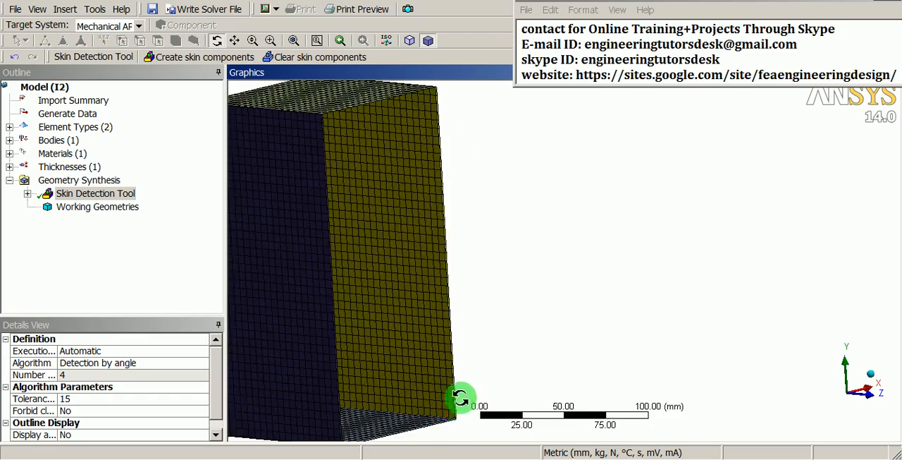
pyautogui.keyDown('ctrl'); pyautogui.moveTo(400, 319); pyautogui.dragTo(485, 291, button='middle'); pyautogui.keyUp('ctrl')
pyautogui.keyDown('shift'); pyautogui.moveTo(506, 360); pyautogui.dragTo(516, 261, button='middle'); pyautogui.keyUp('shift')
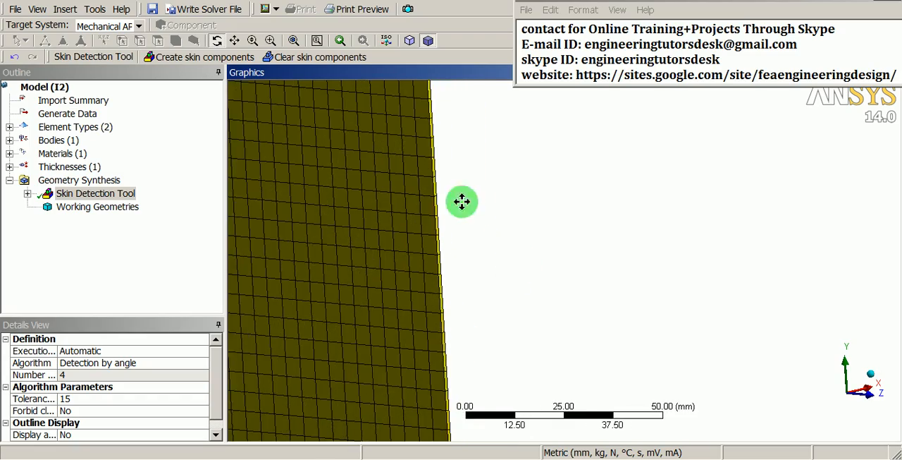
pyautogui.keyDown('ctrl'); pyautogui.moveTo(463, 202); pyautogui.dragTo(611, 378, button='middle'); pyautogui.keyUp('ctrl')
pyautogui.keyDown('ctrl'); pyautogui.moveTo(474, 155); pyautogui.dragTo(565, 308, button='middle'); pyautogui.keyUp('ctrl')
pyautogui.keyDown('shift'); pyautogui.moveTo(509, 222); pyautogui.dragTo(528, 184, button='middle'); pyautogui.keyUp('shift')
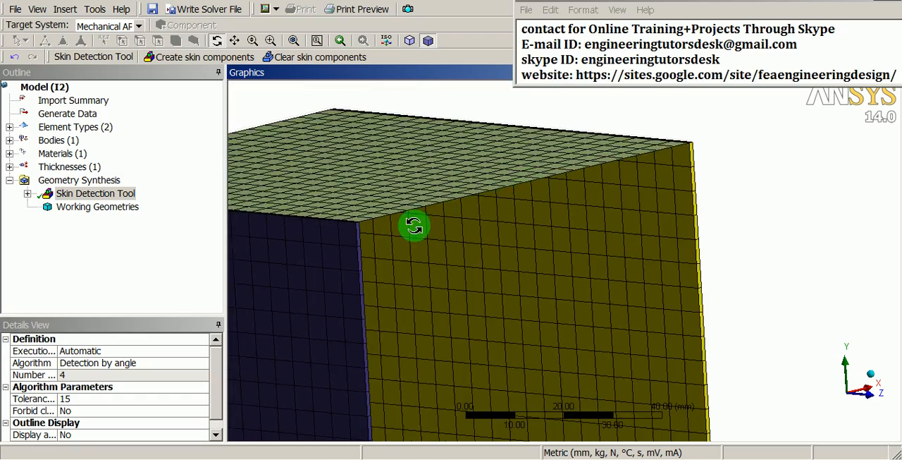
pyautogui.keyDown('ctrl'); pyautogui.moveTo(400, 216); pyautogui.dragTo(435, 272, button='middle'); pyautogui.keyUp('ctrl')
pyautogui.moveTo(459, 308); pyautogui.dragTo(481, 339, button='middle')
pyautogui.moveTo(509, 274); pyautogui.dragTo(501, 298, button='middle')
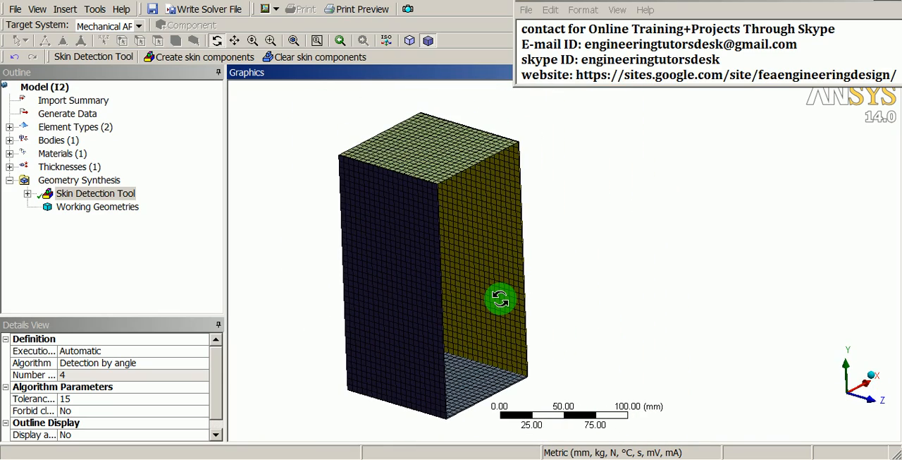
# Return to the Workbench project schematic and transfer the Model data of Finite Element Modeler system I to a new Static Structural system
pyautogui.click(346, 458)
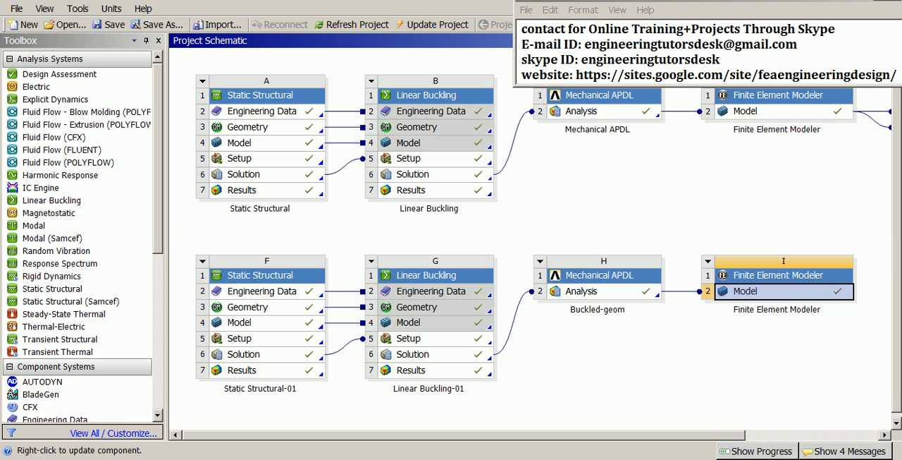
pyautogui.click(762, 349)
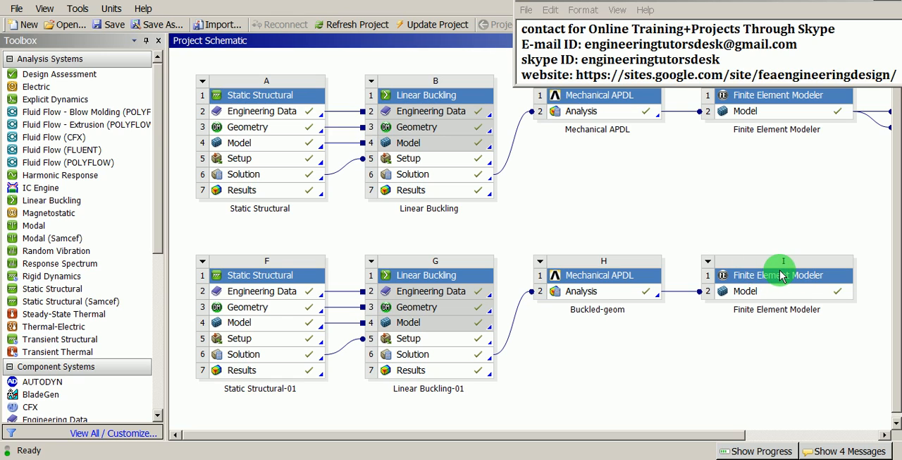
pyautogui.click(753, 293)
pyautogui.rightClick(751, 293)
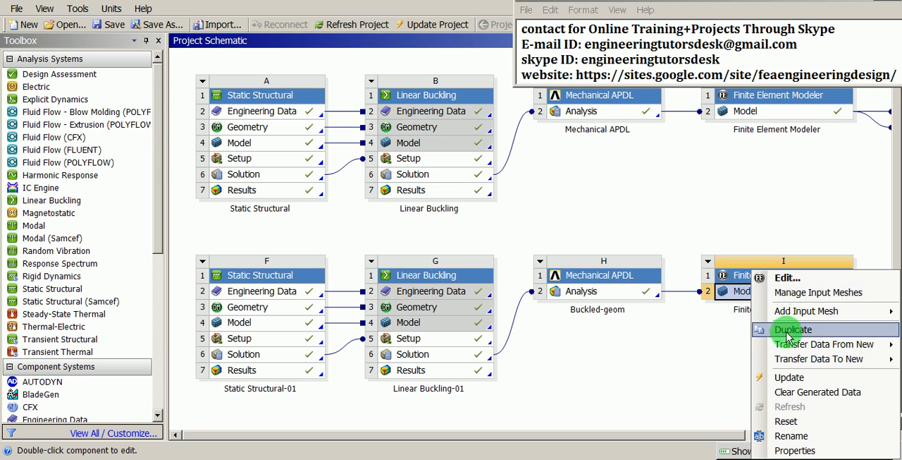
pyautogui.moveTo(792, 359)
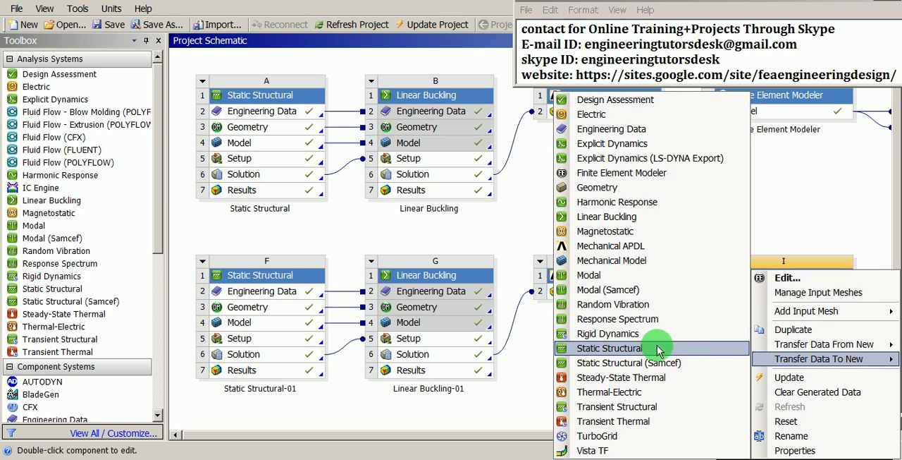
pyautogui.click(581, 348)
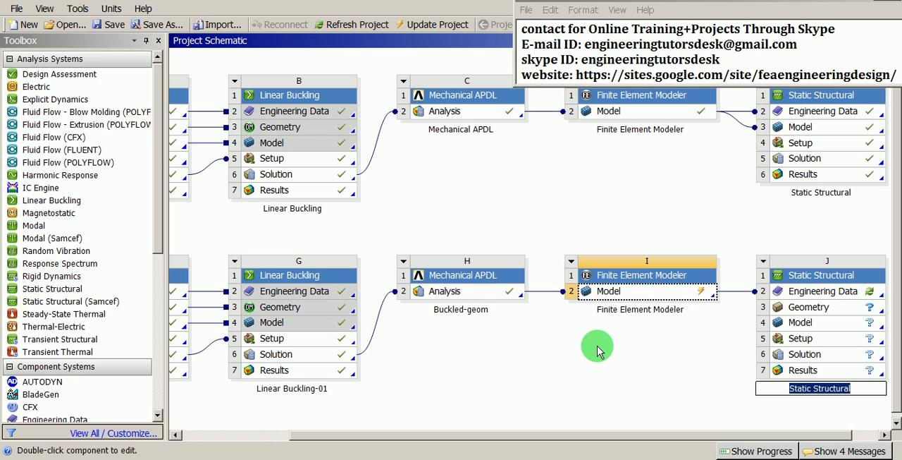
# Rename the new Static Structural system "Non-Linear-analysis"
pyautogui.click(790, 274)
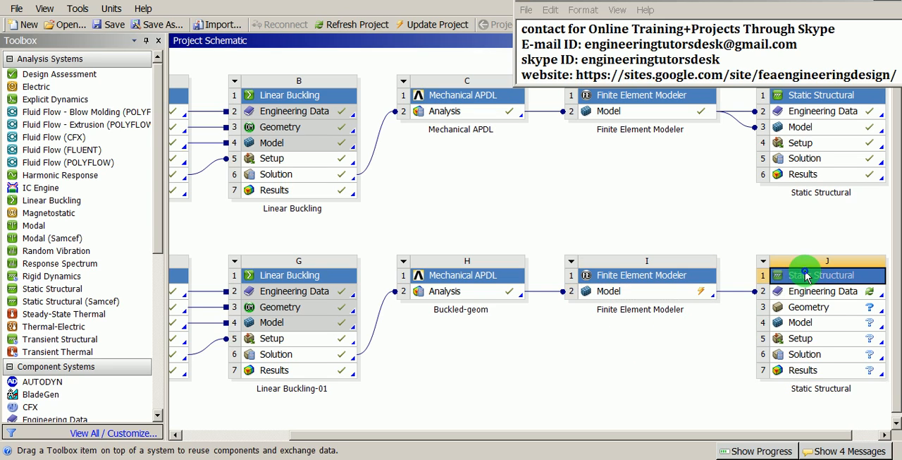
pyautogui.rightClick(789, 273)
pyautogui.click(818, 375)
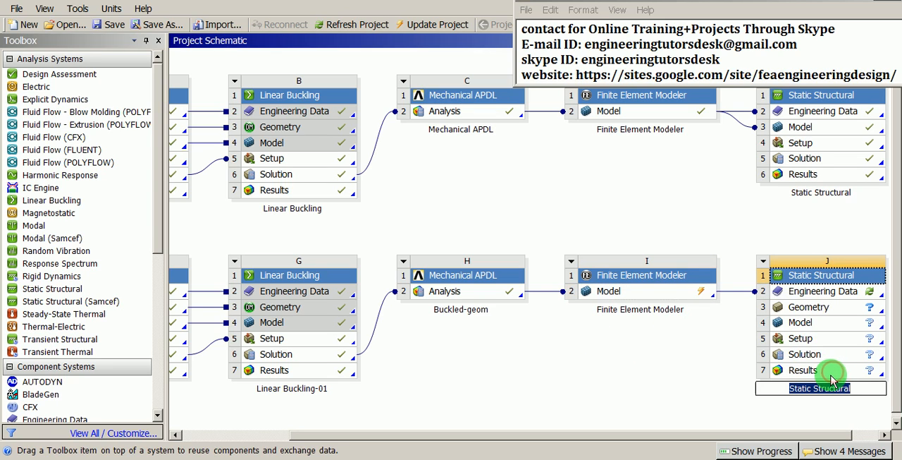
pyautogui.write('Non-')
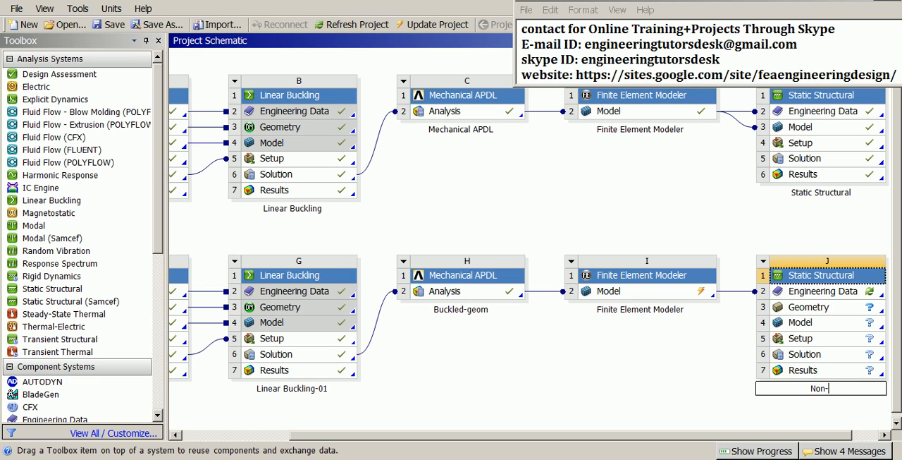
pyautogui.write('Linear-')
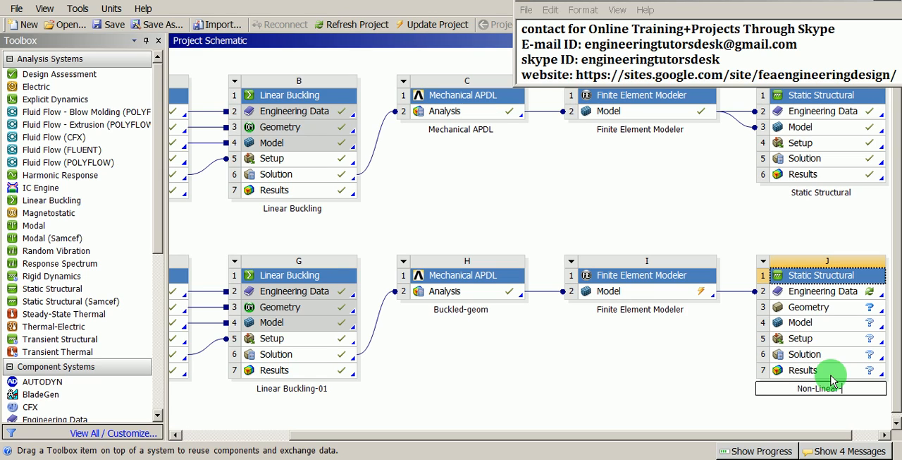
pyautogui.write('analysis')
pyautogui.press('Return')
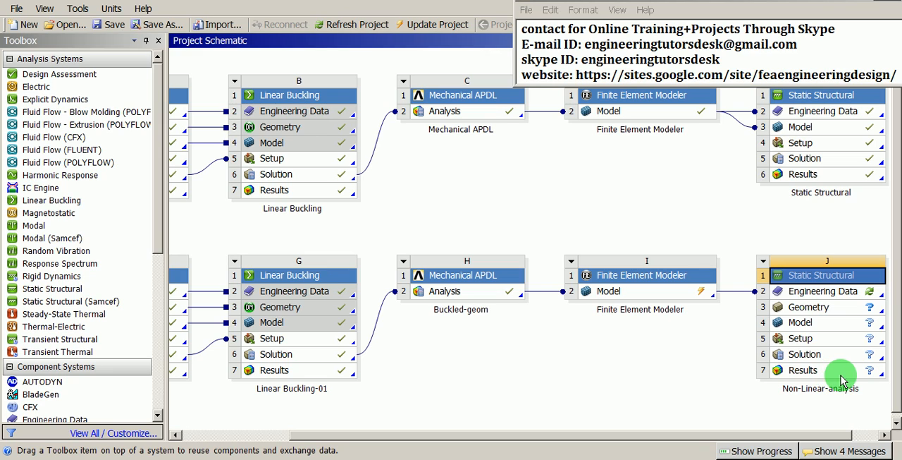
# Link the Model cell of Finite Element Modeler system I to the Model cell of the Non-Linear-analysis system
pyautogui.click(666, 297)
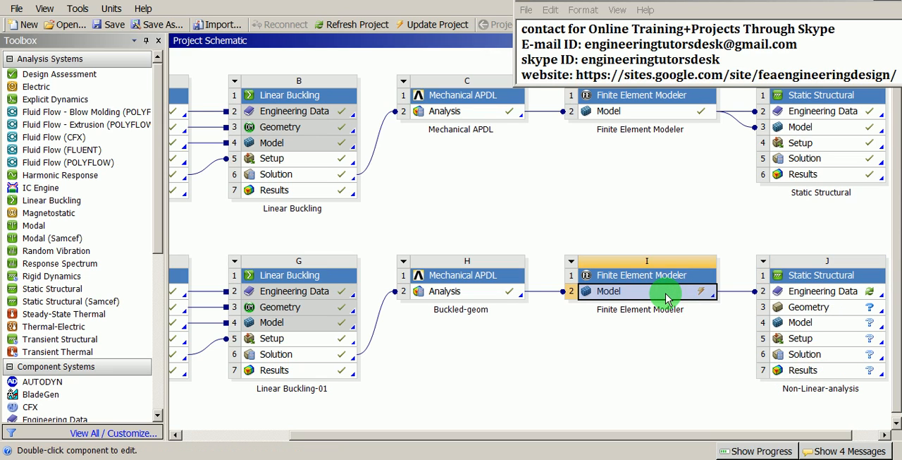
pyautogui.moveTo(667, 296); pyautogui.dragTo(821, 329)
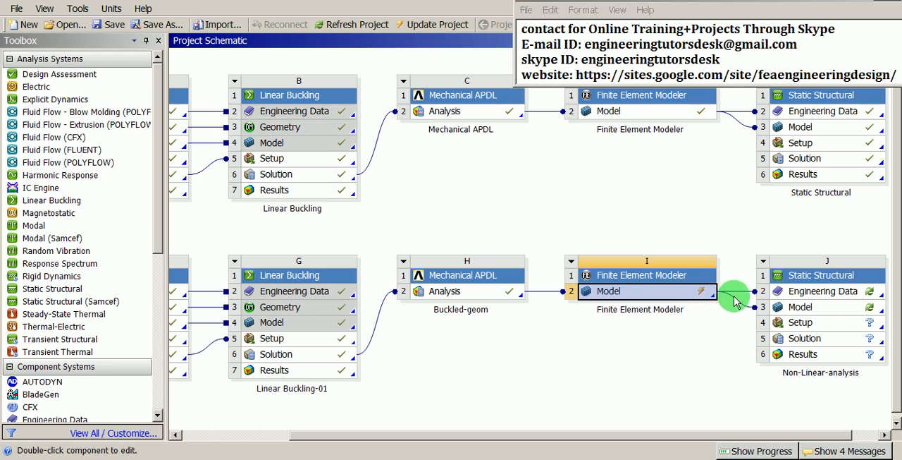
pyautogui.click(733, 302)
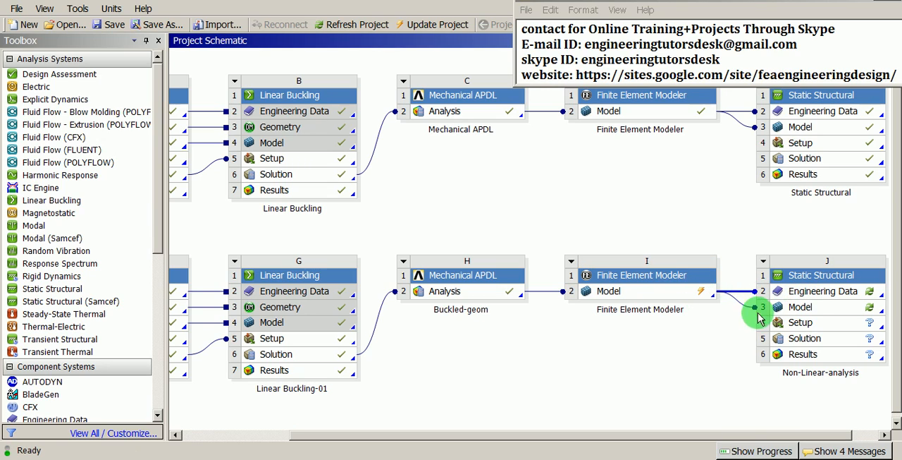
# Open the Engineering Data of the Non-Linear-analysis system for editing and read in the modified upstream data
pyautogui.click(809, 291)
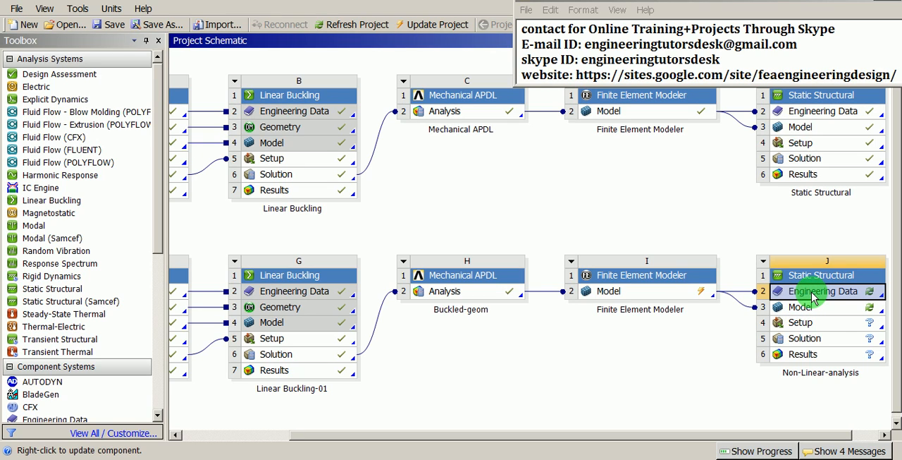
pyautogui.rightClick(812, 293)
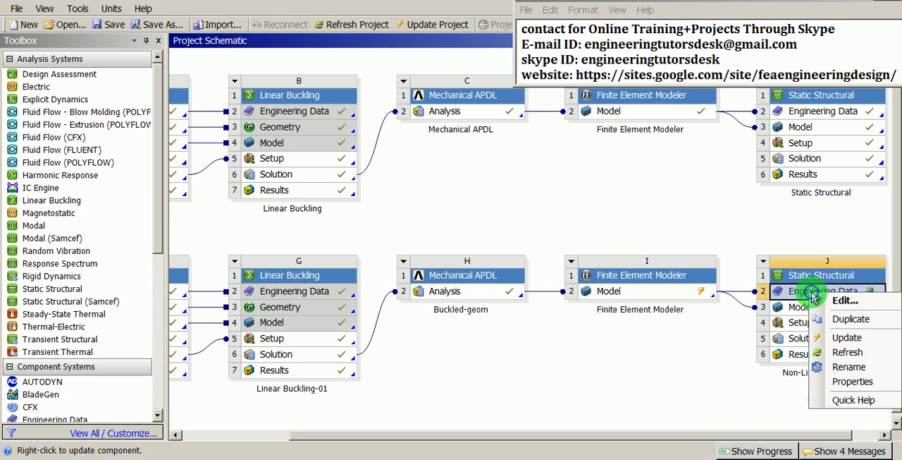
pyautogui.click(855, 300)
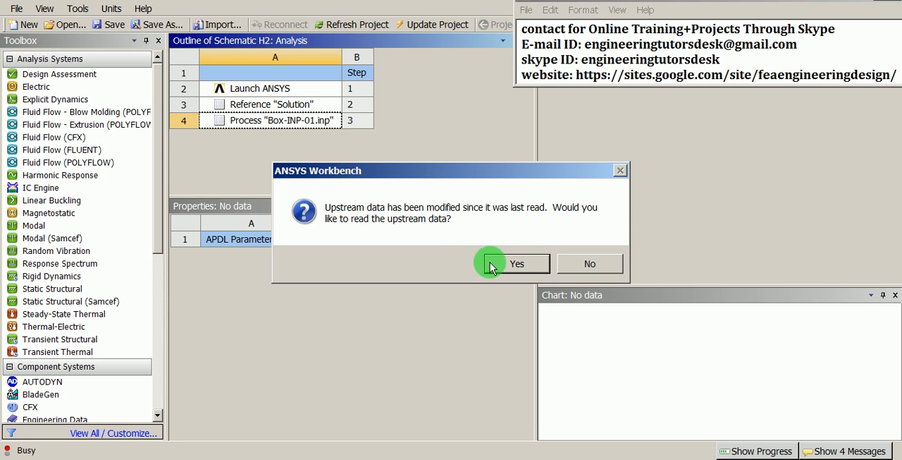
pyautogui.click(528, 264)
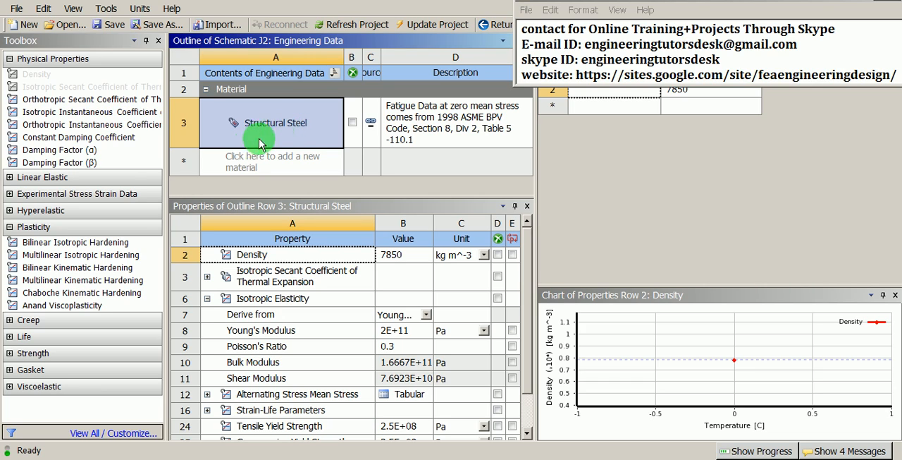
# Add Bilinear Isotropic Hardening to Structural Steel and set its yield strength and tangent modulus units to MPa
pyautogui.click(73, 243)
pyautogui.moveTo(76, 243); pyautogui.dragTo(311, 124)
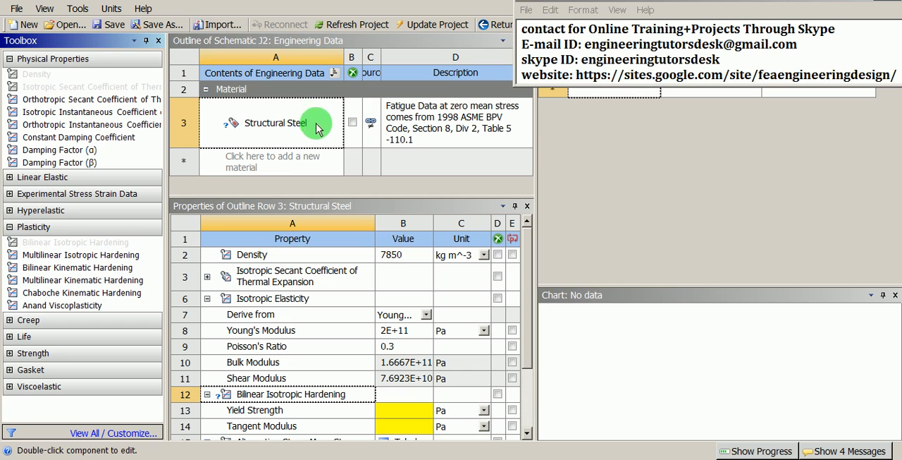
pyautogui.moveTo(528, 326); pyautogui.dragTo(527, 373)
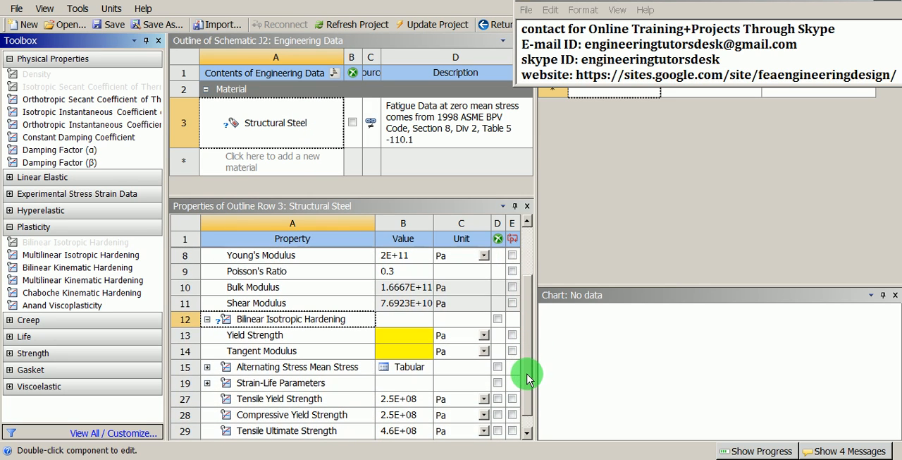
pyautogui.click(484, 336)
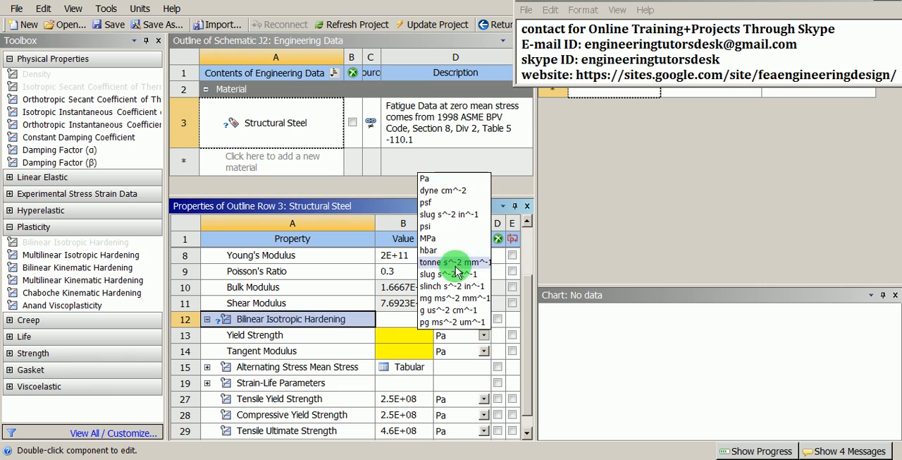
pyautogui.click(445, 239)
pyautogui.click(484, 353)
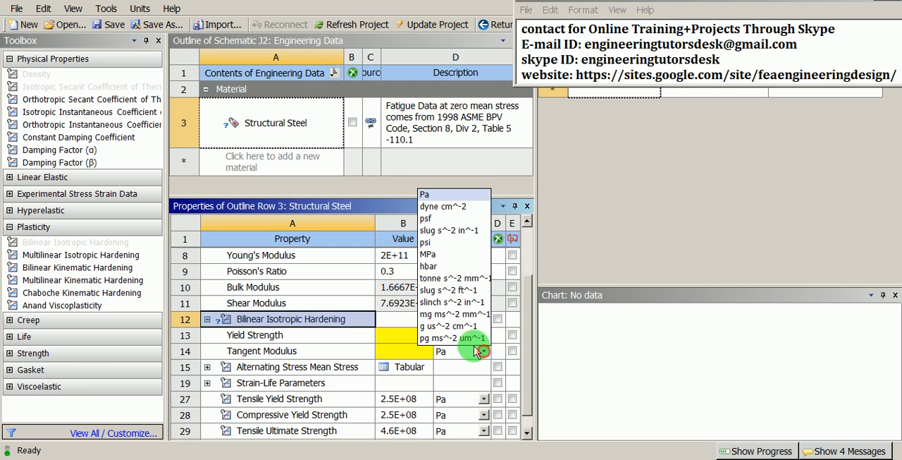
pyautogui.click(458, 256)
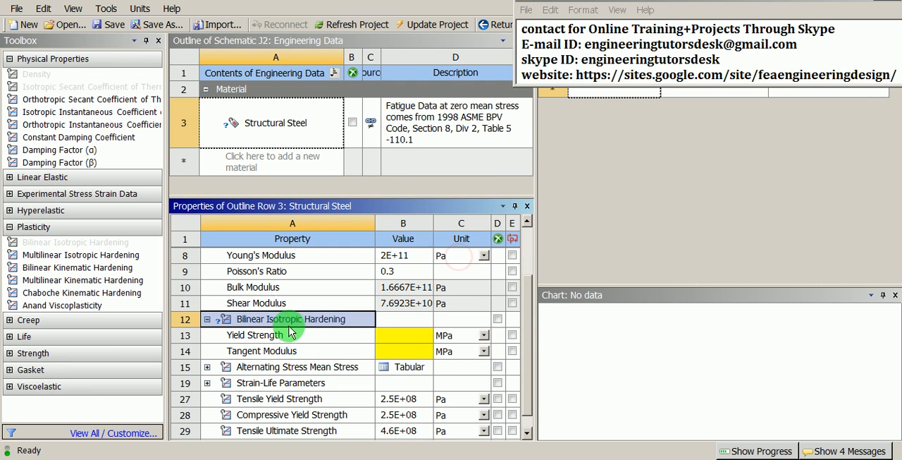
# Set the bilinear hardening yield strength to 250 MPa and the tangent modulus to 2000 MPa
pyautogui.click(273, 333)
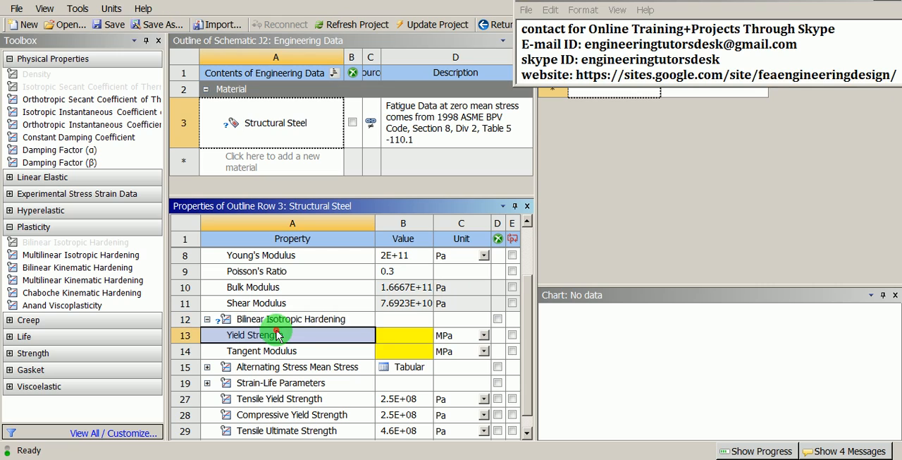
pyautogui.click(392, 340)
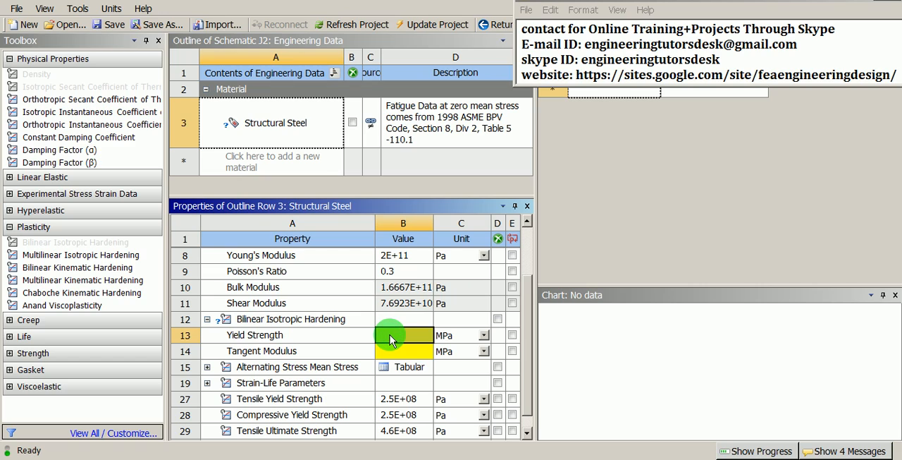
pyautogui.write('250')
pyautogui.press('Return')
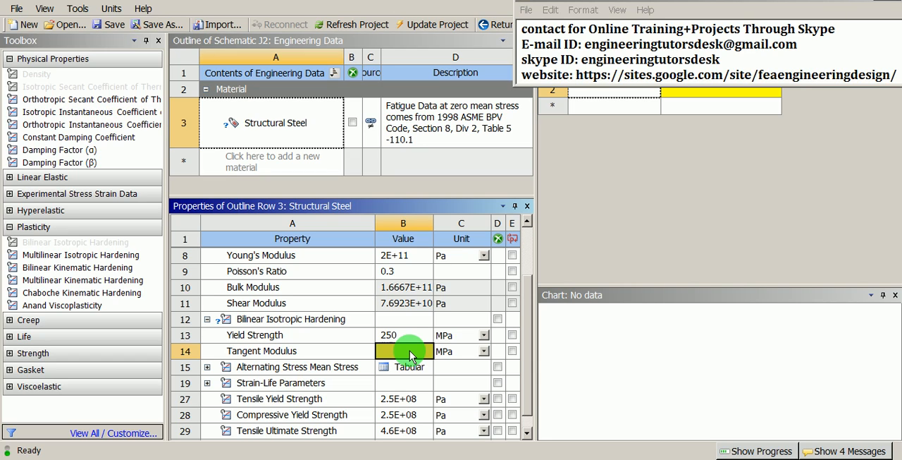
pyautogui.write('2000')
pyautogui.press('Return')
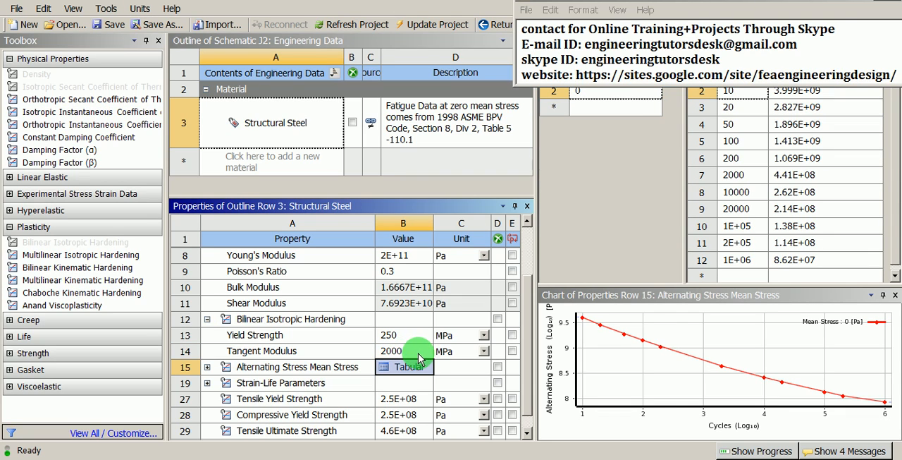
pyautogui.click(417, 356)
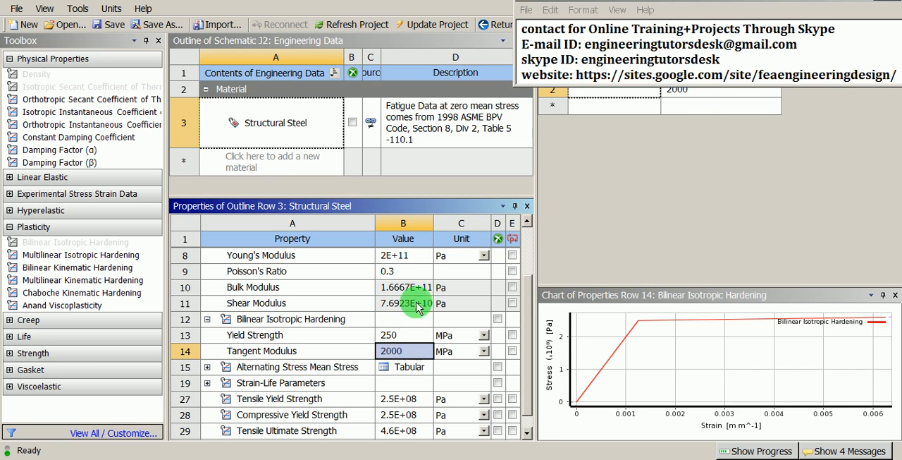
# Update the project from the project schematic and open the Model of the Non-Linear-analysis system for editing
pyautogui.click(495, 24)
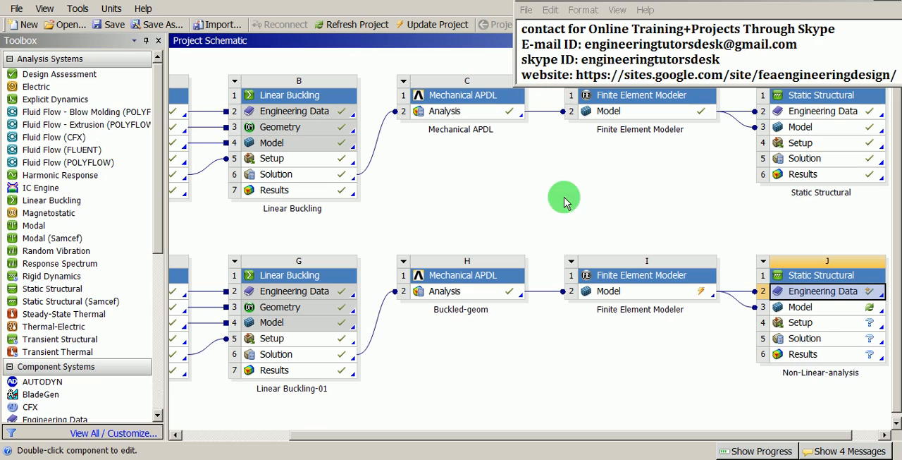
pyautogui.click(443, 29)
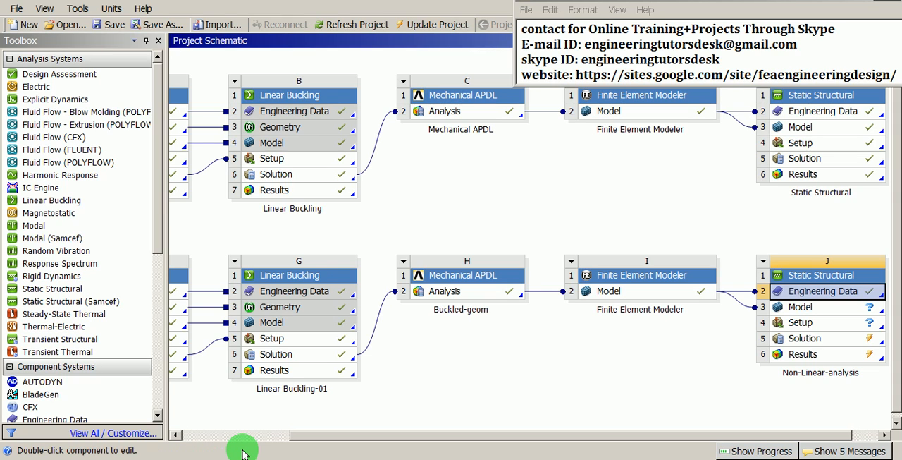
pyautogui.click(434, 434)
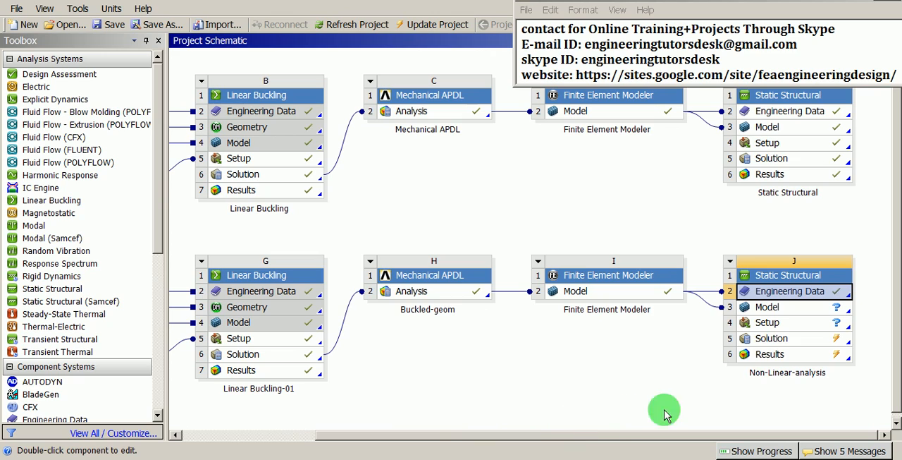
pyautogui.click(800, 308)
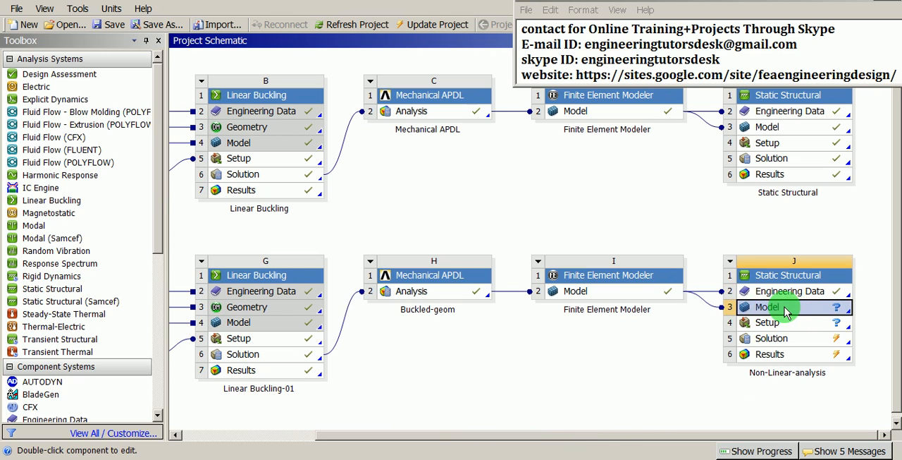
pyautogui.rightClick(786, 308)
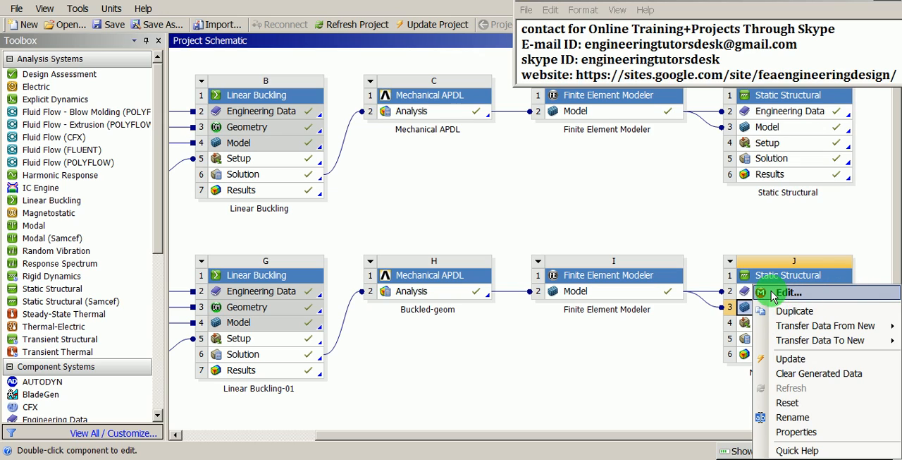
pyautogui.click(789, 293)
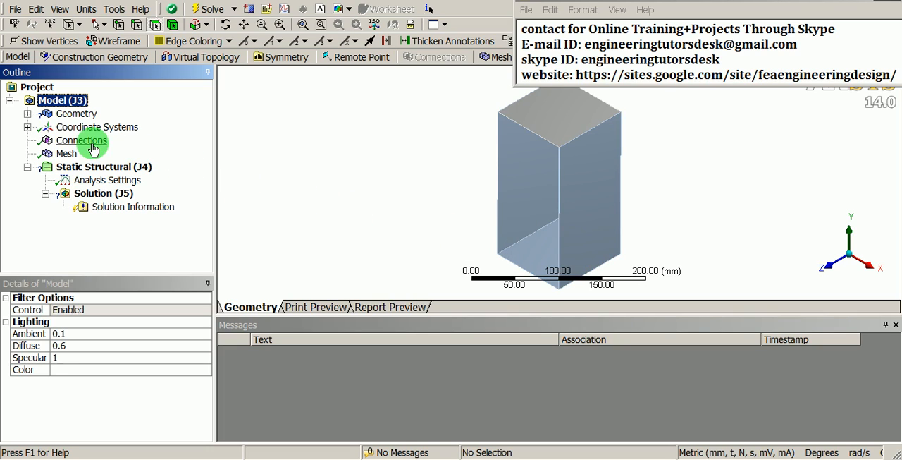
# Set the thickness of the first part under Surface Body 1, the box's top face, to 1 mm
pyautogui.click(27, 114)
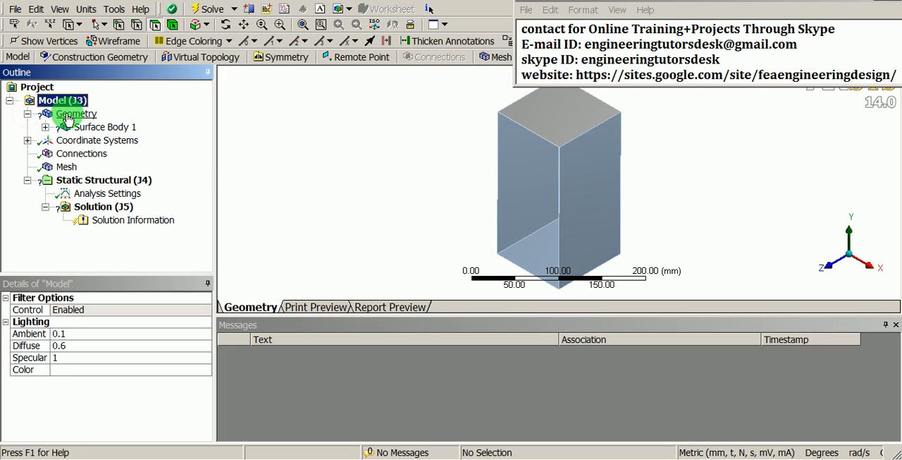
pyautogui.click(45, 127)
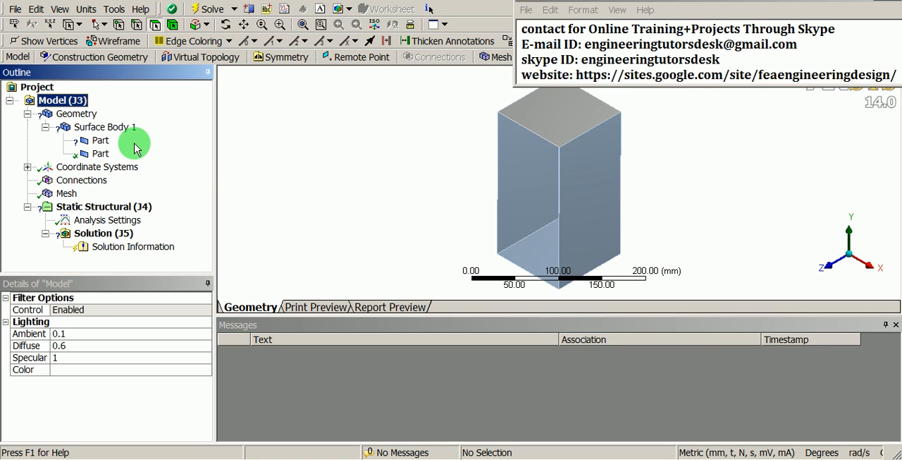
pyautogui.moveTo(413, 167); pyautogui.dragTo(459, 182, button='middle')
pyautogui.scroll(3, 459, 182)
pyautogui.keyDown('ctrl'); pyautogui.moveTo(459, 123); pyautogui.dragTo(473, 188, button='middle'); pyautogui.keyUp('ctrl')
pyautogui.keyDown('shift'); pyautogui.moveTo(355, 182); pyautogui.dragTo(334, 175, button='middle'); pyautogui.keyUp('shift')
pyautogui.click(101, 141)
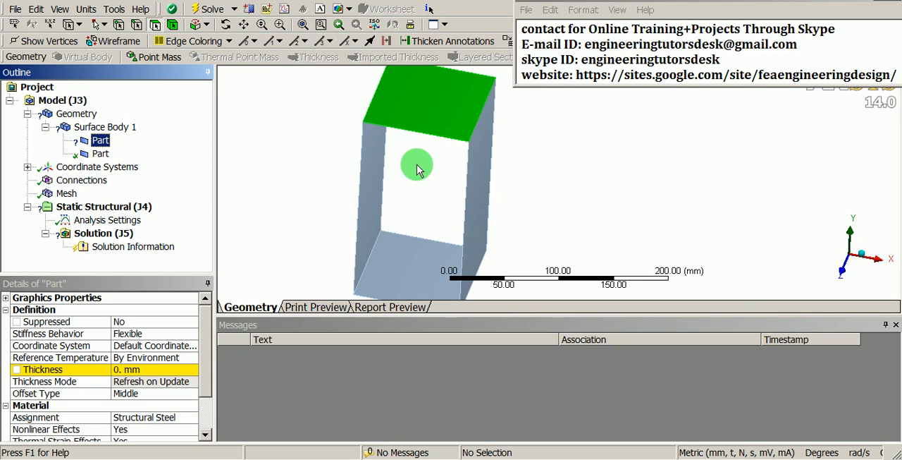
pyautogui.click(145, 370)
pyautogui.write('1')
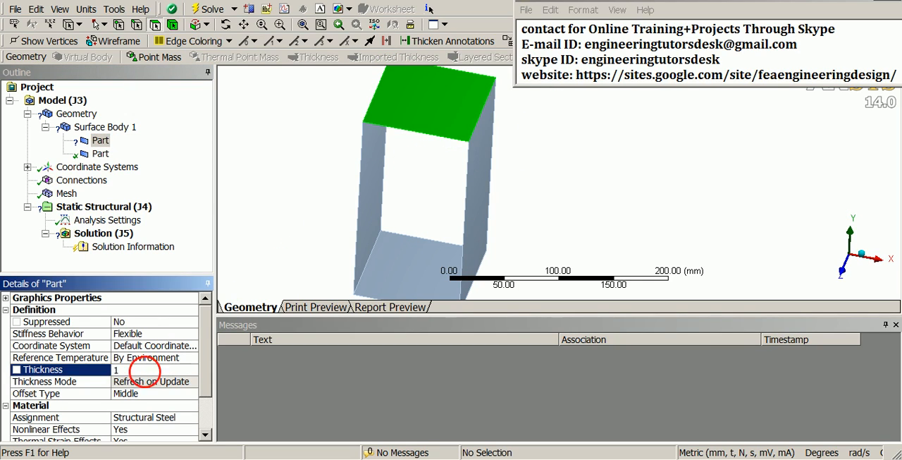
pyautogui.press('Return')
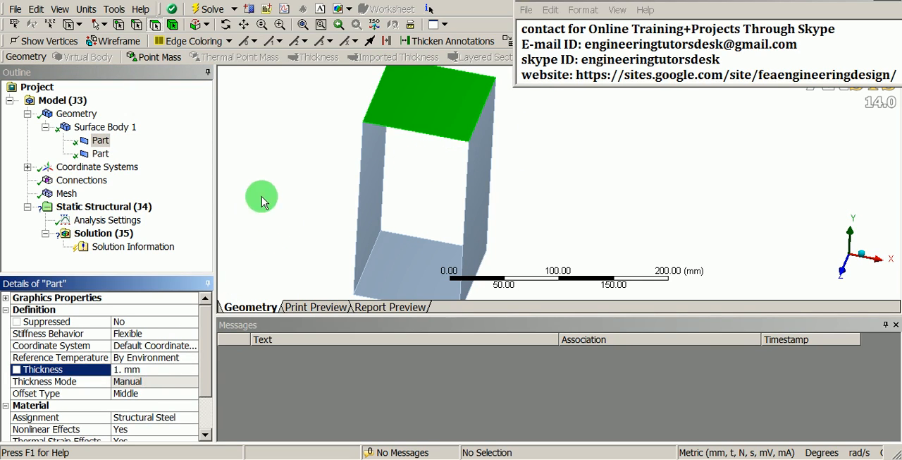
pyautogui.click(272, 169)
pyautogui.scroll(-2, 259, 213)
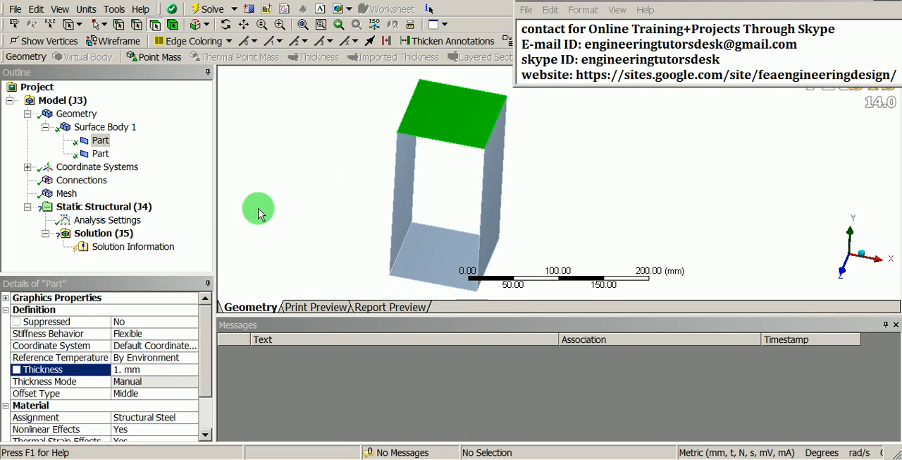
# Examine the mesh of the nonlinear model and the Total Deformation result of the Linear Buckling-01 analysis
pyautogui.click(67, 193)
pyautogui.moveTo(358, 204); pyautogui.dragTo(456, 210, button='middle')
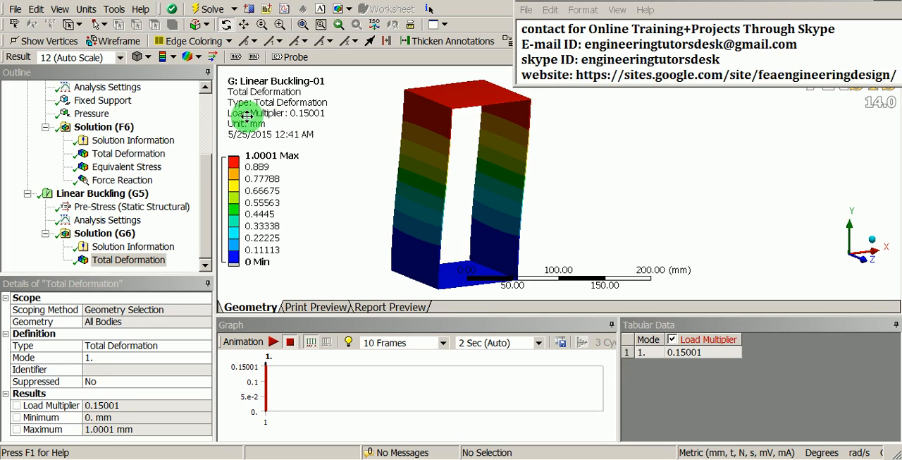
pyautogui.click(130, 260)
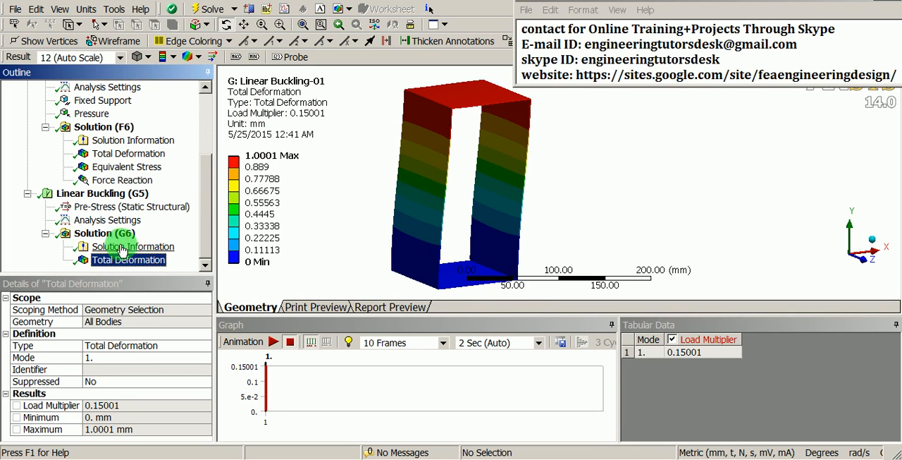
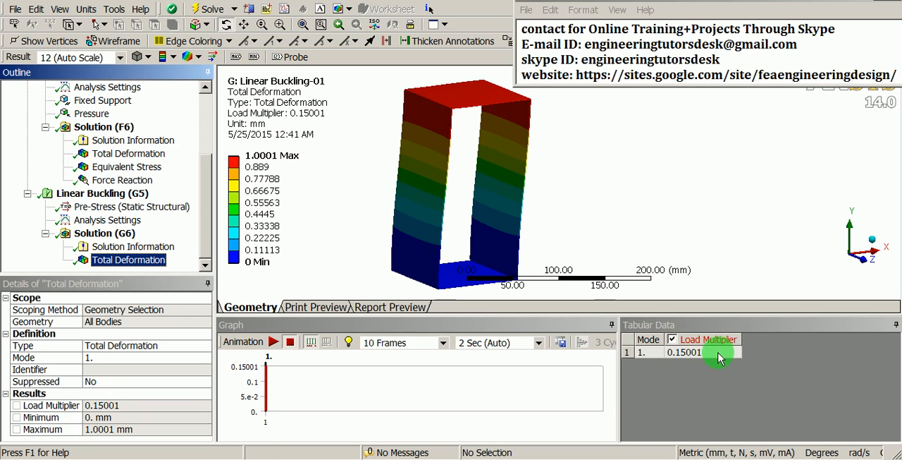
# Switch to Calculator and compute 0.5 × 0.15, half of the buckling load multiplier
pyautogui.hotkey('alt', 'Tab')
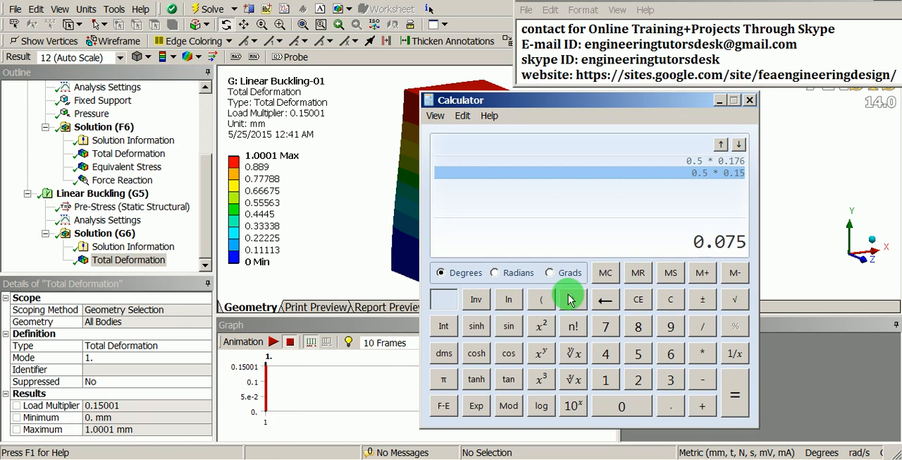
pyautogui.click(673, 299)
pyautogui.moveTo(649, 102); pyautogui.dragTo(431, 103)
pyautogui.click(409, 407)
pyautogui.click(456, 406)
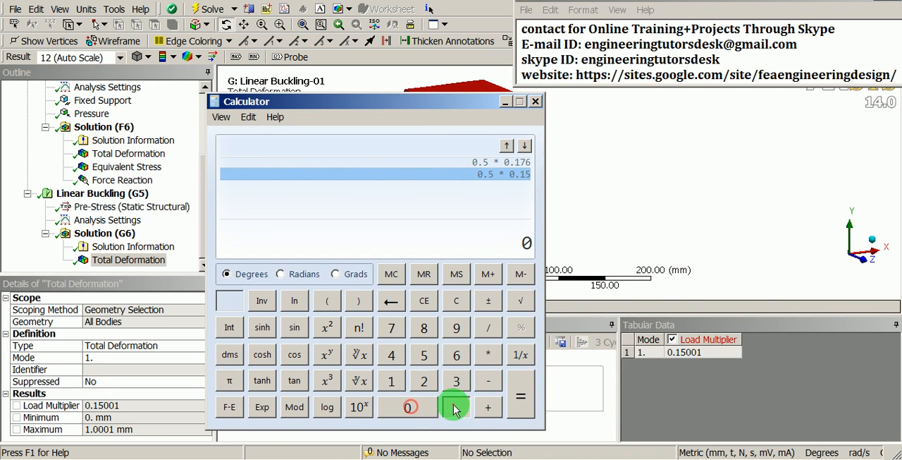
pyautogui.click(427, 353)
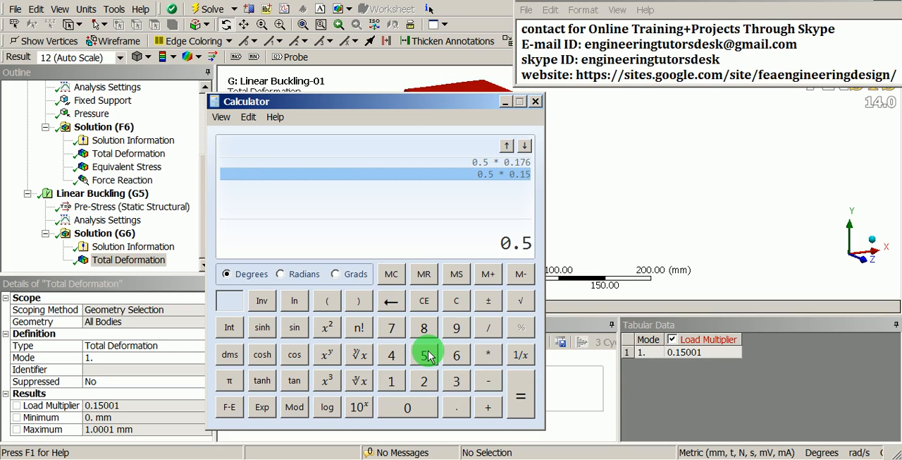
pyautogui.click(487, 356)
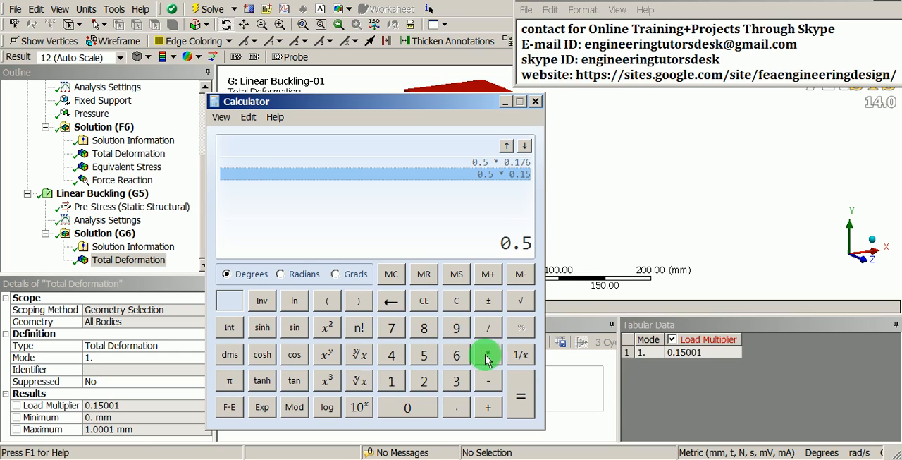
pyautogui.click(410, 407)
pyautogui.click(459, 405)
pyautogui.click(391, 380)
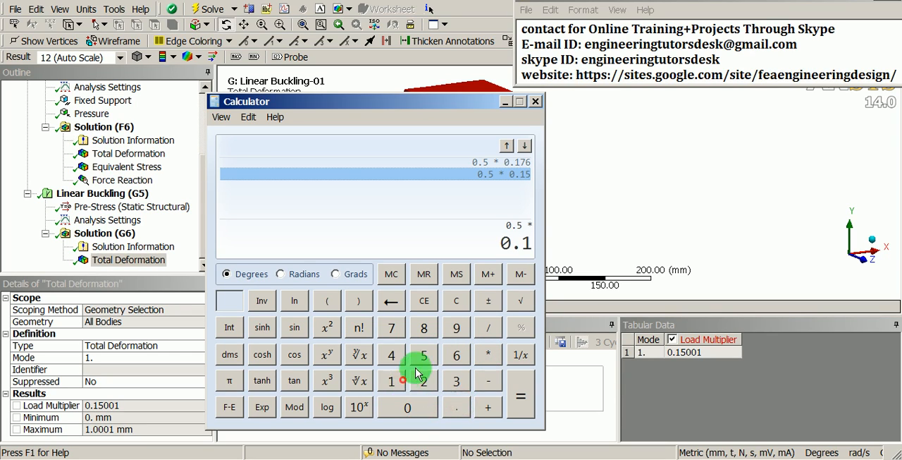
pyautogui.click(423, 355)
pyautogui.click(521, 403)
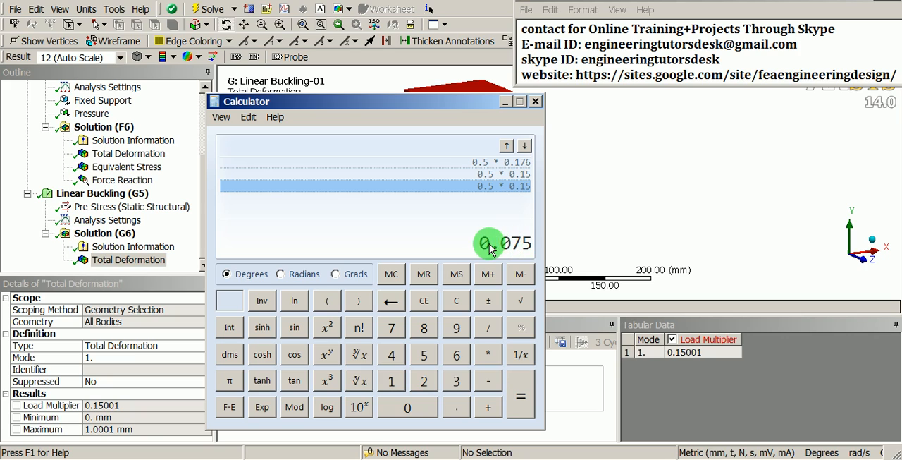
pyautogui.click(505, 103)
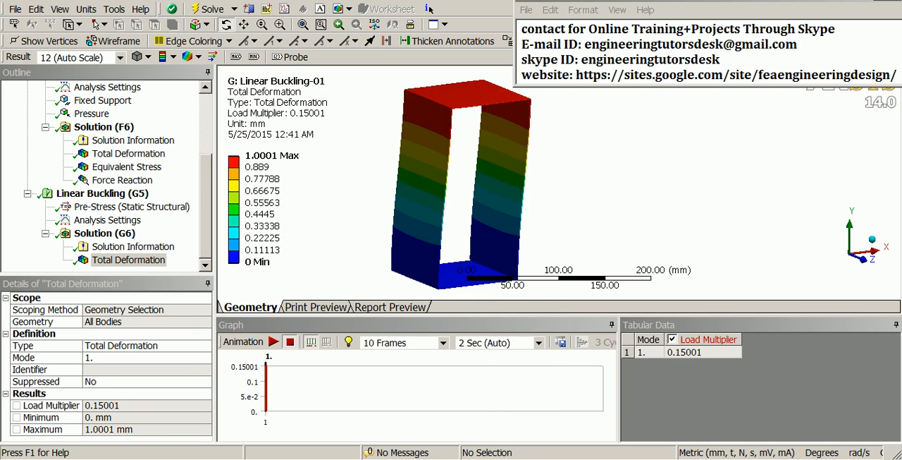
# Switch to the Non-Linear-analysis model and insert a pressure load on the box's top face under Static Structural
pyautogui.click(457, 446)
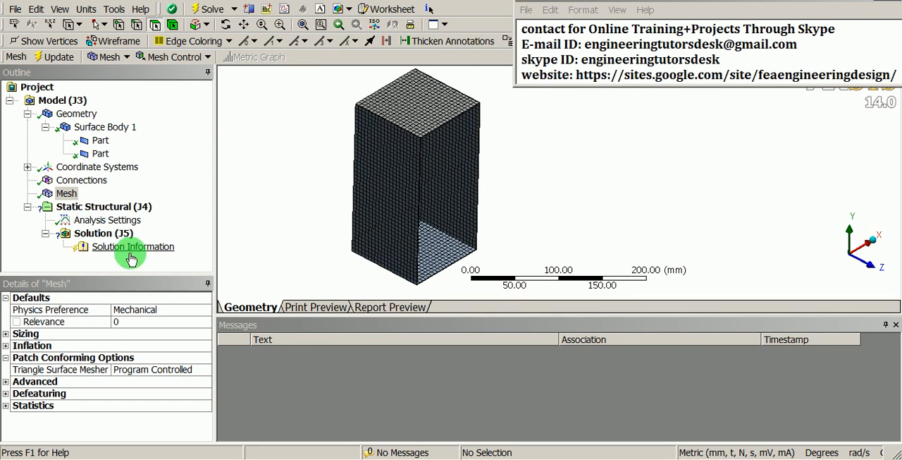
pyautogui.click(78, 205)
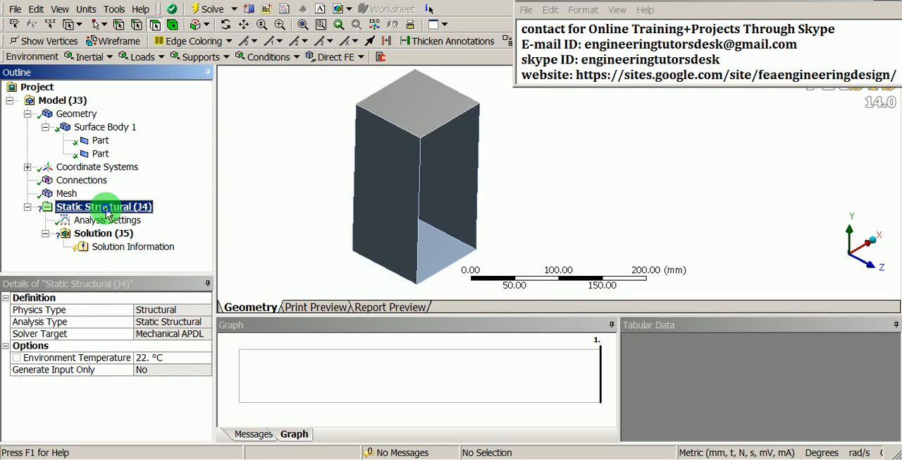
pyautogui.rightClick(111, 206)
pyautogui.moveTo(168, 223)
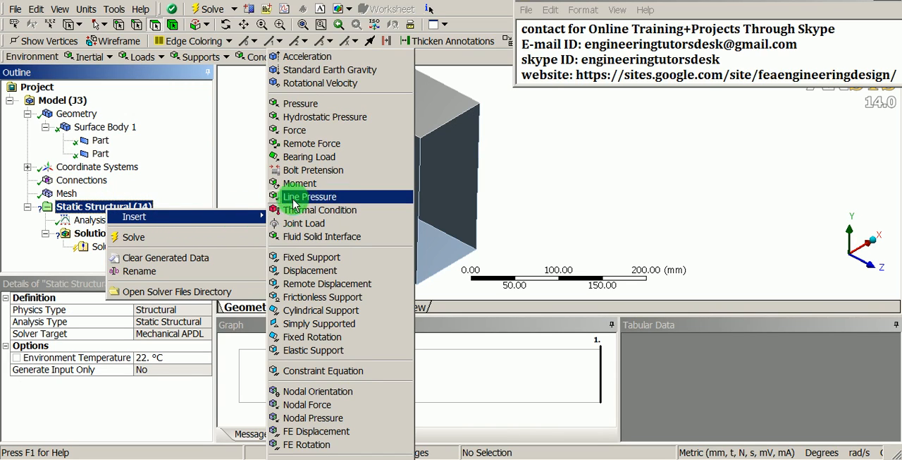
pyautogui.click(310, 108)
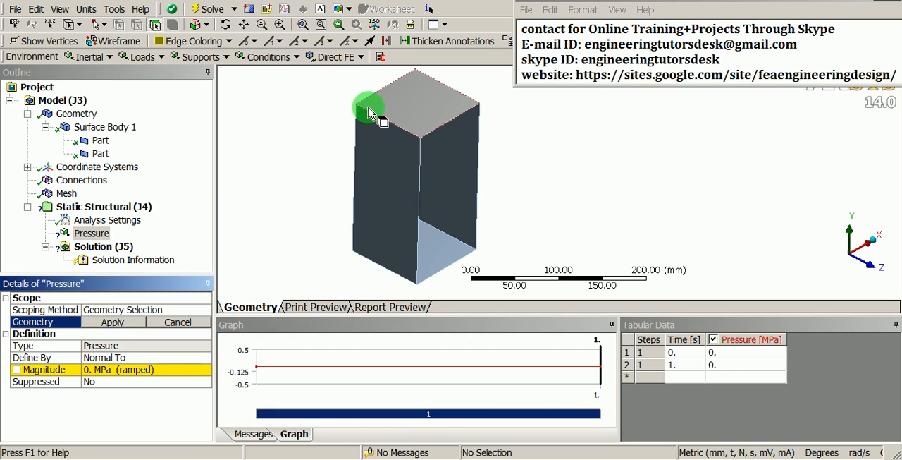
pyautogui.click(408, 109)
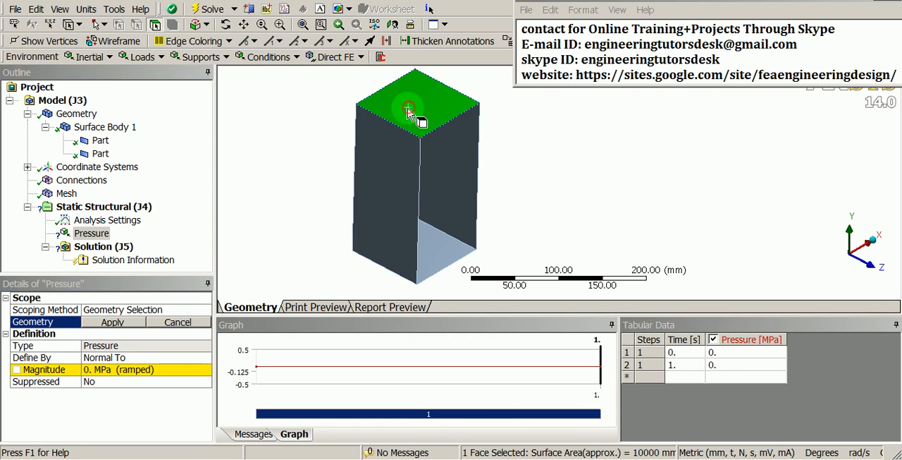
pyautogui.click(115, 322)
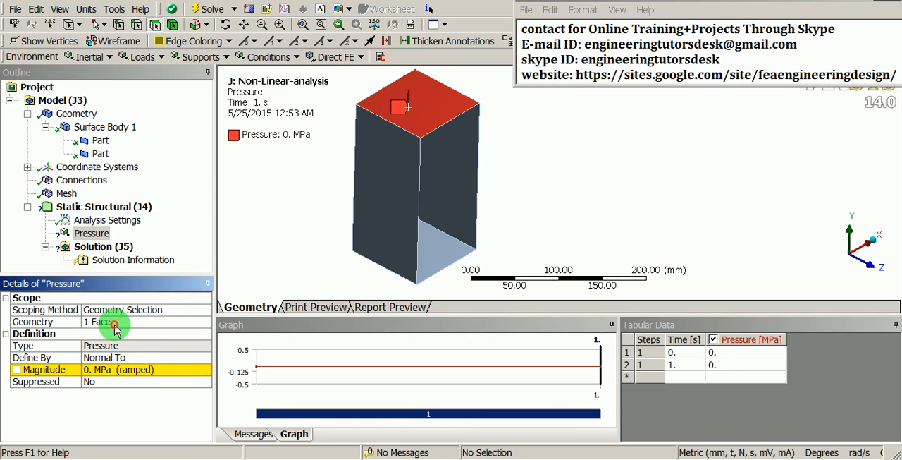
# Set the magnitude of the top-face pressure to 0.07 MPa
pyautogui.click(131, 370)
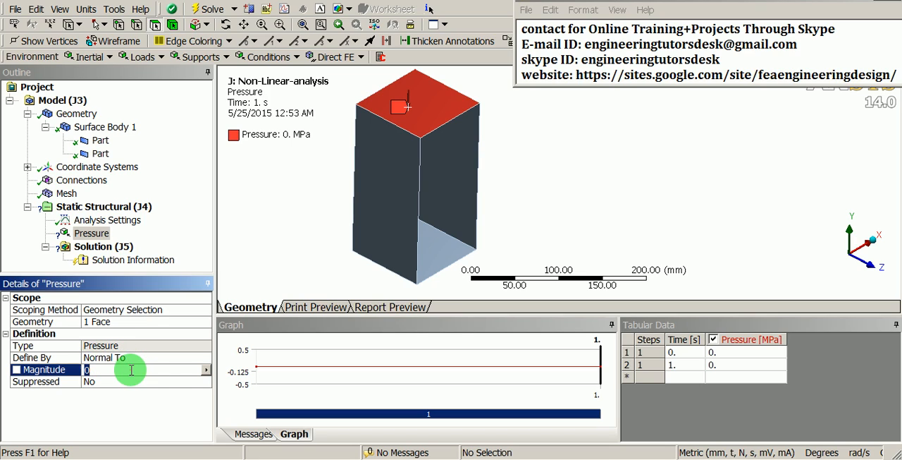
pyautogui.click(131, 370)
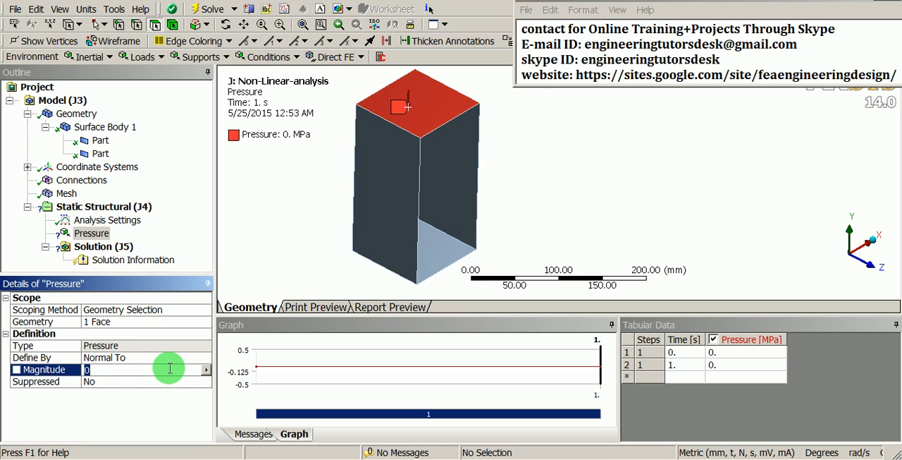
pyautogui.write('0.07')
pyautogui.press('Return')
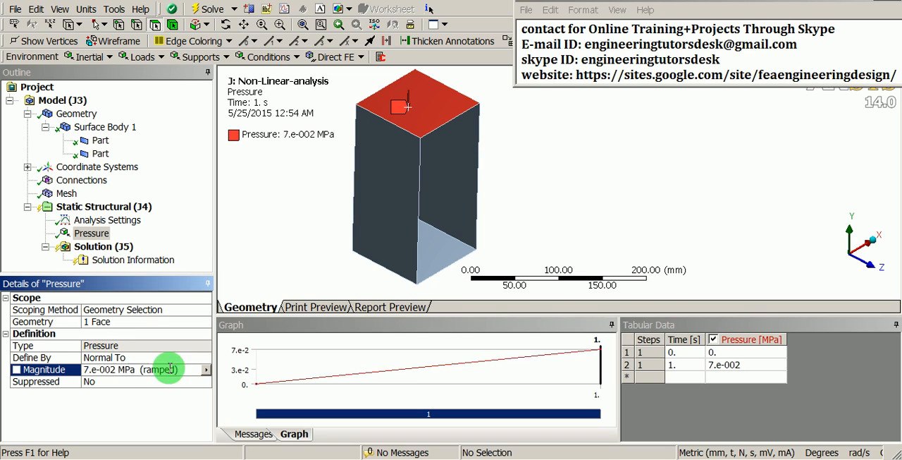
# Add a fixed support to the box's bottom face under Static Structural
pyautogui.rightClick(126, 207)
pyautogui.moveTo(166, 213)
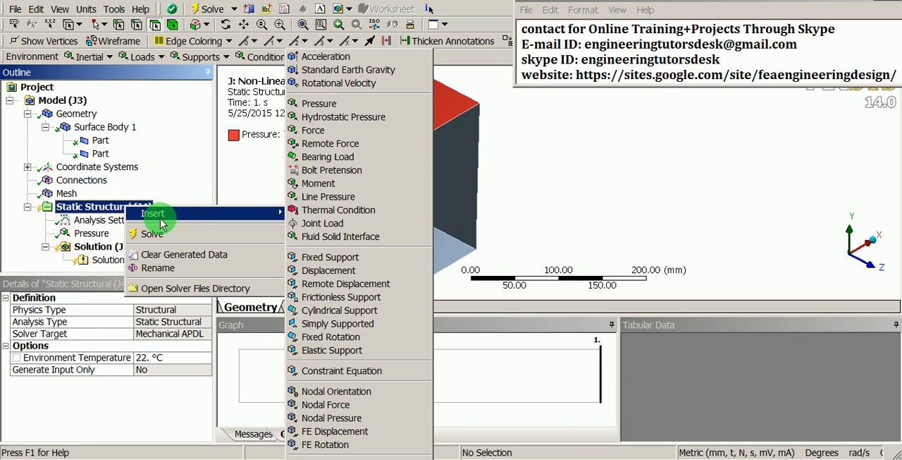
pyautogui.click(326, 258)
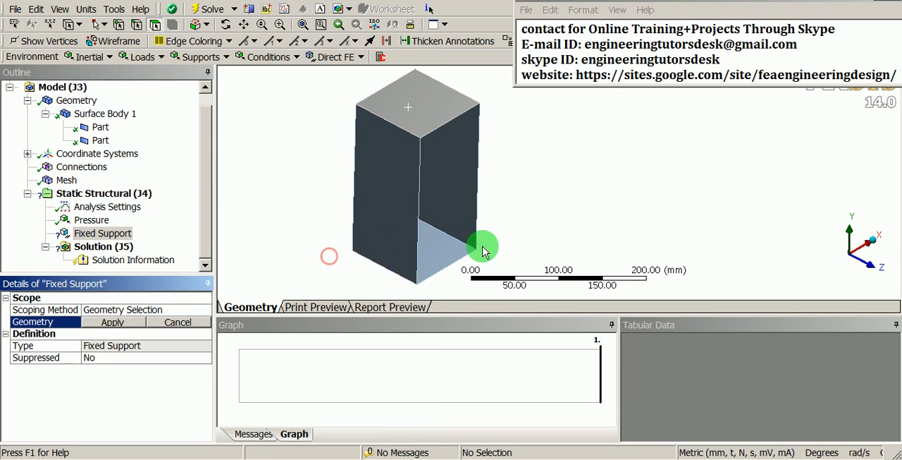
pyautogui.moveTo(484, 246); pyautogui.dragTo(483, 187, button='middle')
pyautogui.click(437, 197)
pyautogui.moveTo(437, 197); pyautogui.dragTo(424, 237)
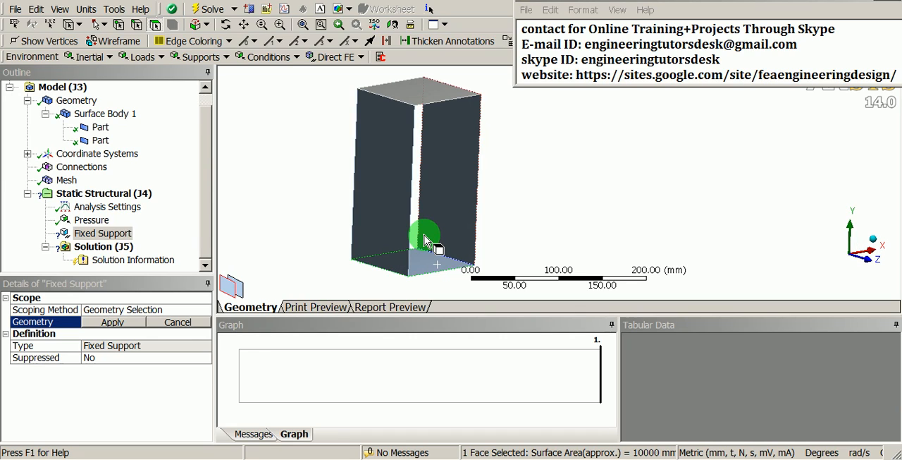
pyautogui.click(101, 322)
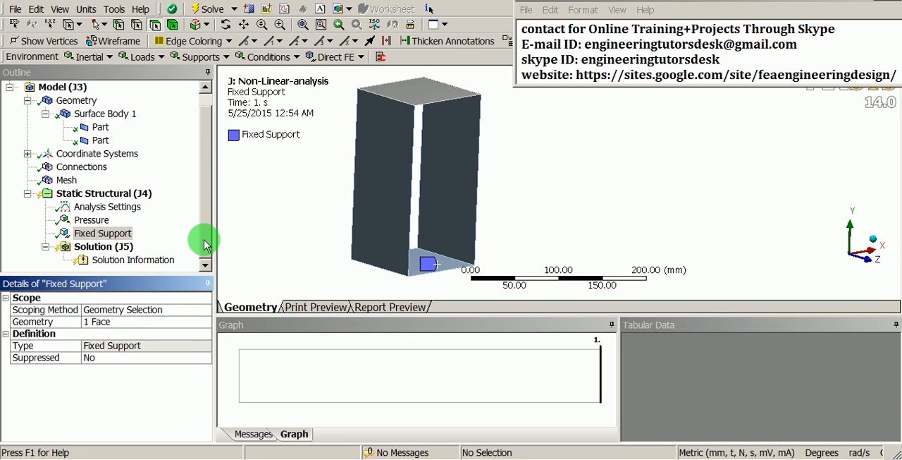
# Turn Large Deflection on in the Analysis Settings of the static structural analysis
pyautogui.moveTo(205, 240); pyautogui.dragTo(205, 232)
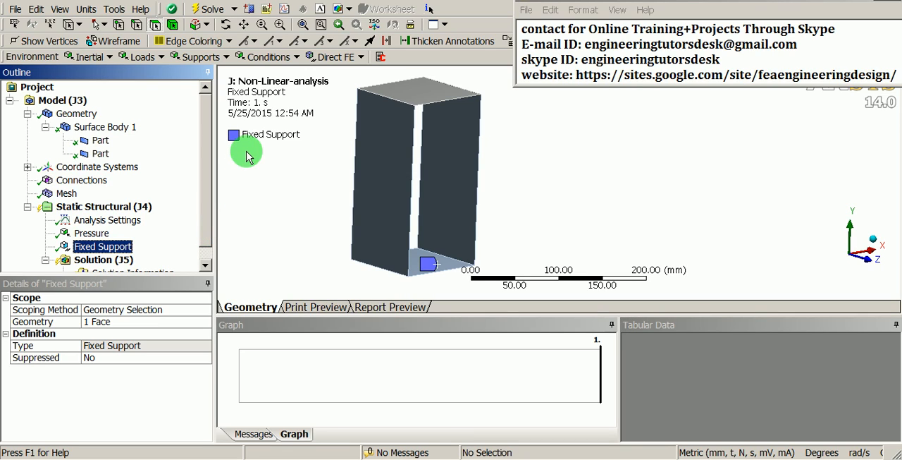
pyautogui.moveTo(362, 186)
pyautogui.mouseDown(button='middle')
pyautogui.moveTo(367, 165)
pyautogui.moveTo(393, 187)
pyautogui.moveTo(388, 179)
pyautogui.moveTo(377, 190)
pyautogui.mouseUp(button='middle')
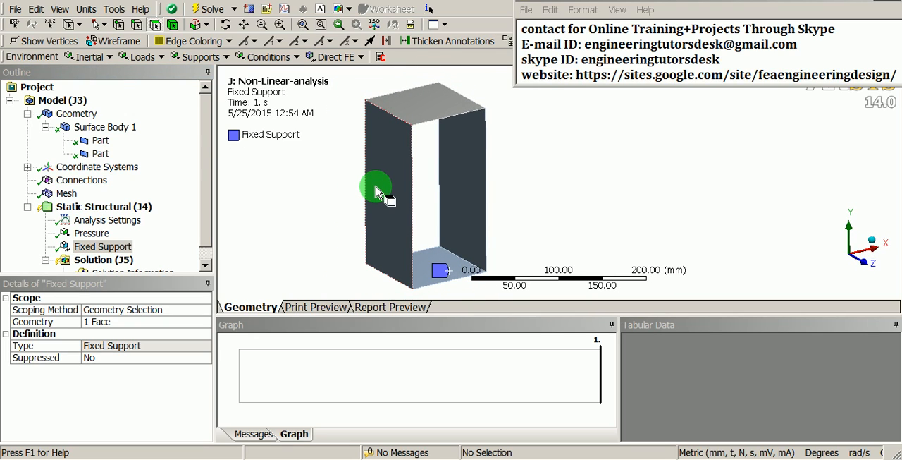
pyautogui.click(98, 222)
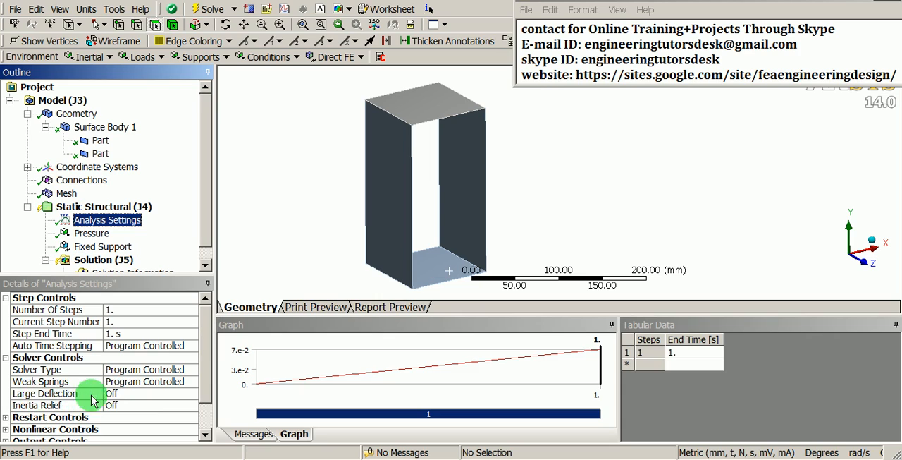
pyautogui.click(152, 393)
pyautogui.click(192, 394)
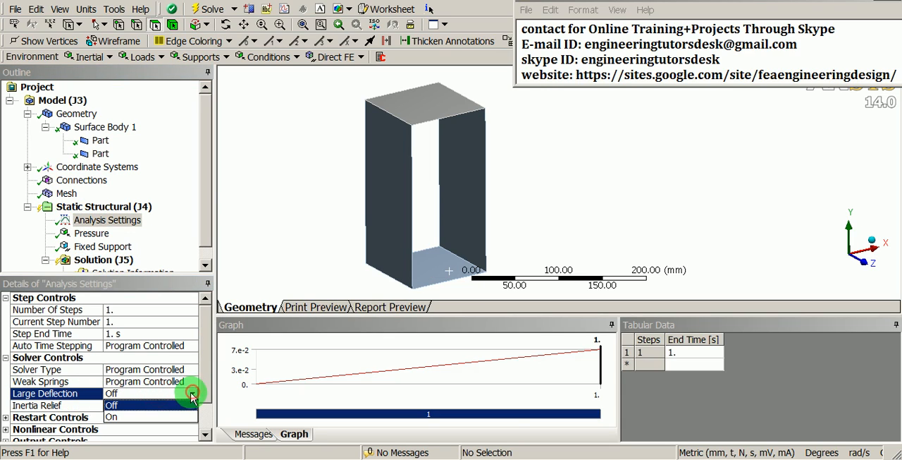
pyautogui.click(115, 418)
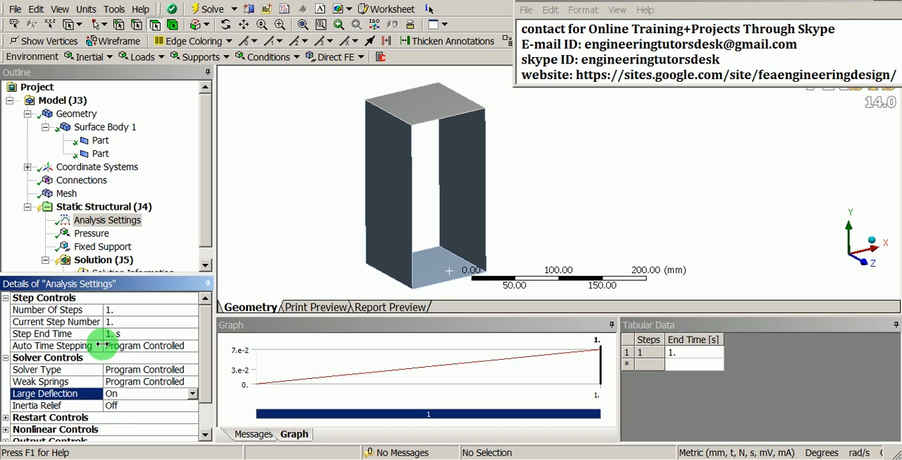
# Turn Auto Time Stepping on in the Analysis Settings and set the initial substeps to 50
pyautogui.click(188, 345)
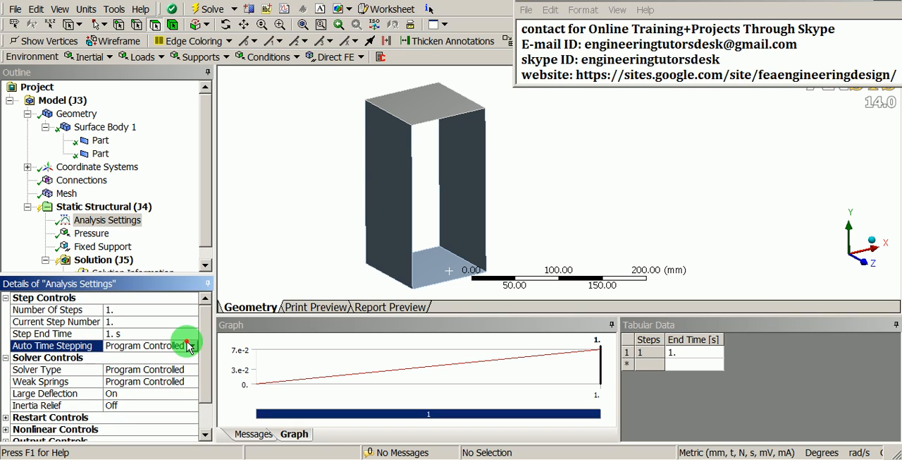
pyautogui.click(189, 345)
pyautogui.click(137, 371)
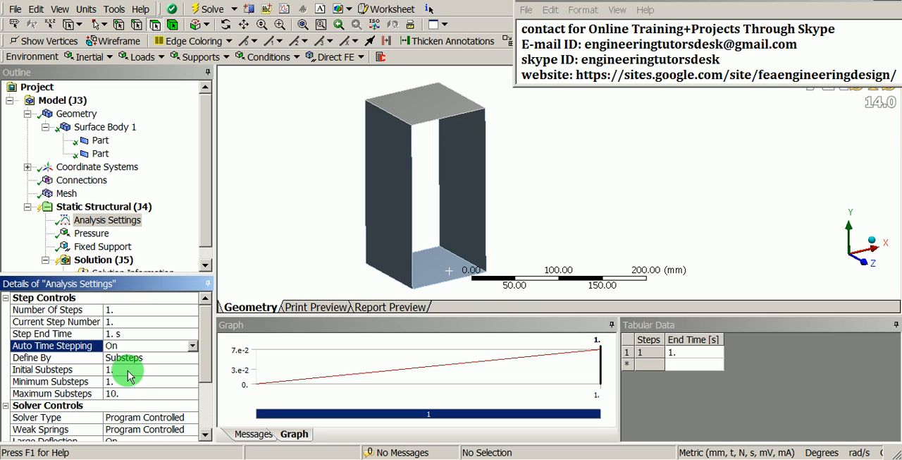
pyautogui.click(127, 369)
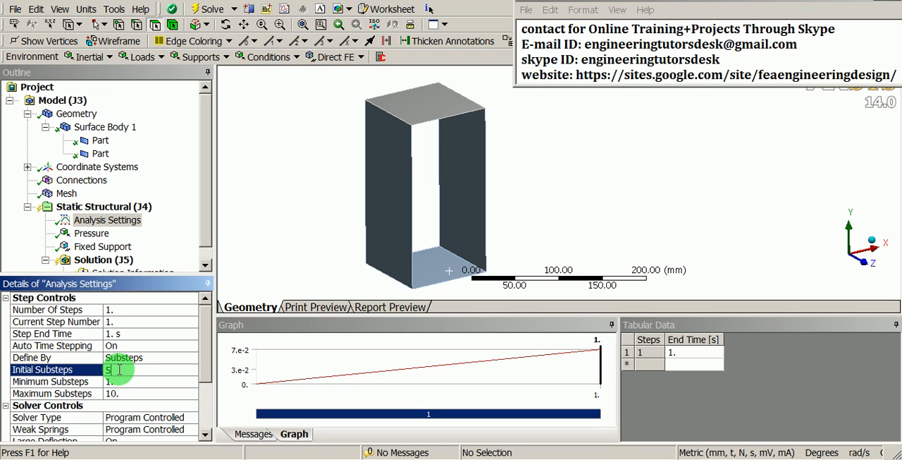
pyautogui.write('50')
pyautogui.press('Return')
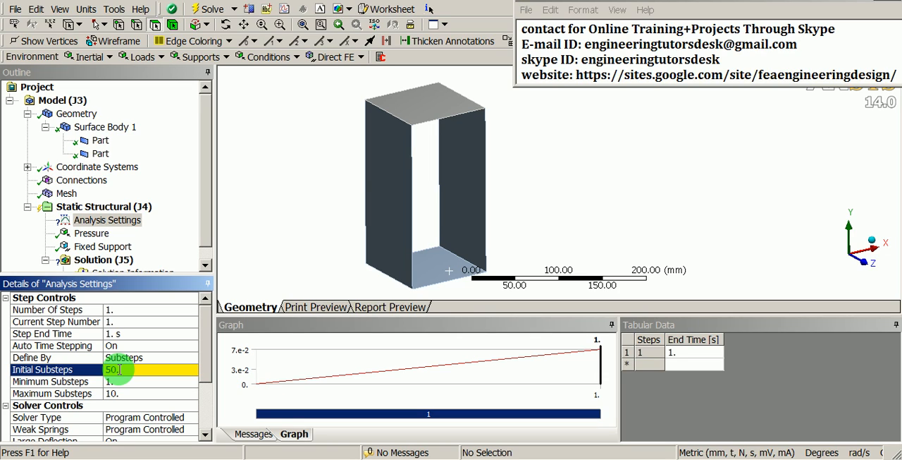
# Set the minimum substeps to 25 and the maximum substeps to 100 in the Analysis Settings
pyautogui.click(113, 381)
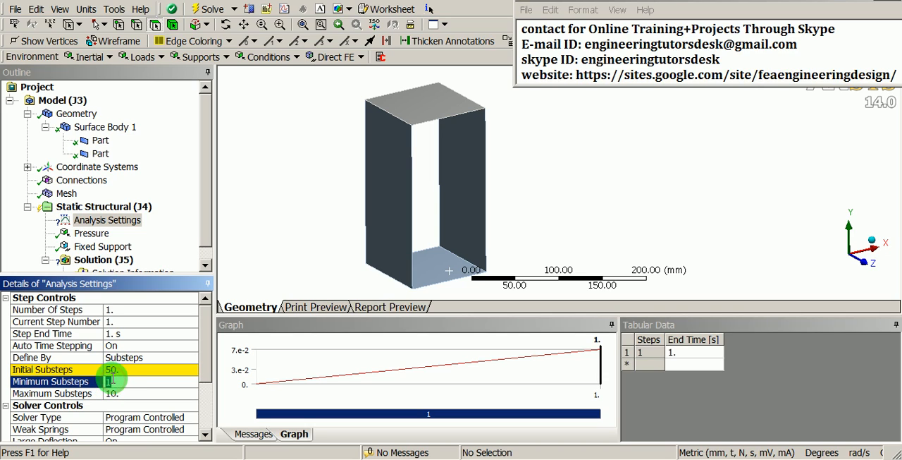
pyautogui.write('25')
pyautogui.press('Return')
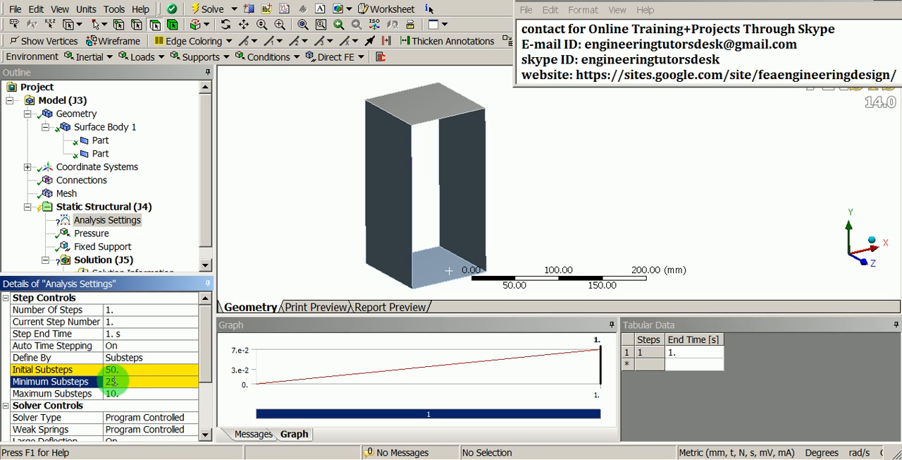
pyautogui.click(126, 392)
pyautogui.write('1')
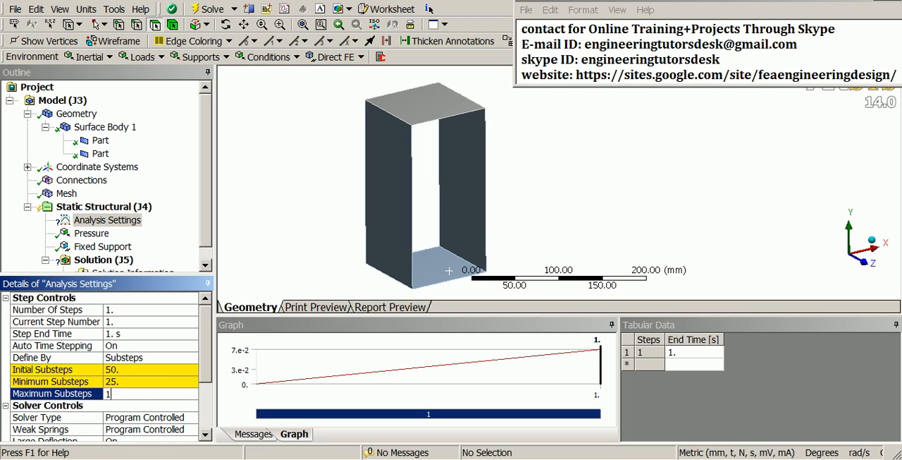
pyautogui.write('00')
pyautogui.click(124, 393)
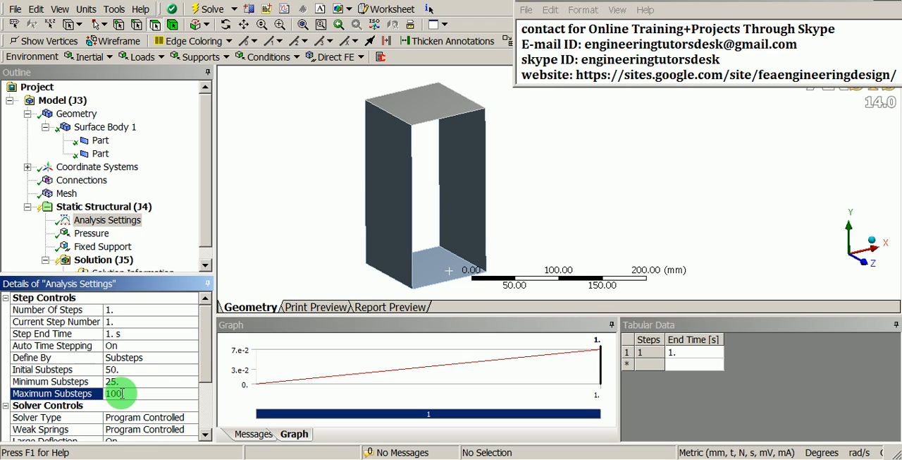
pyautogui.press('Return')
pyautogui.moveTo(205, 371)
pyautogui.mouseDown()
pyautogui.moveTo(213, 407)
pyautogui.moveTo(207, 357)
pyautogui.mouseUp()
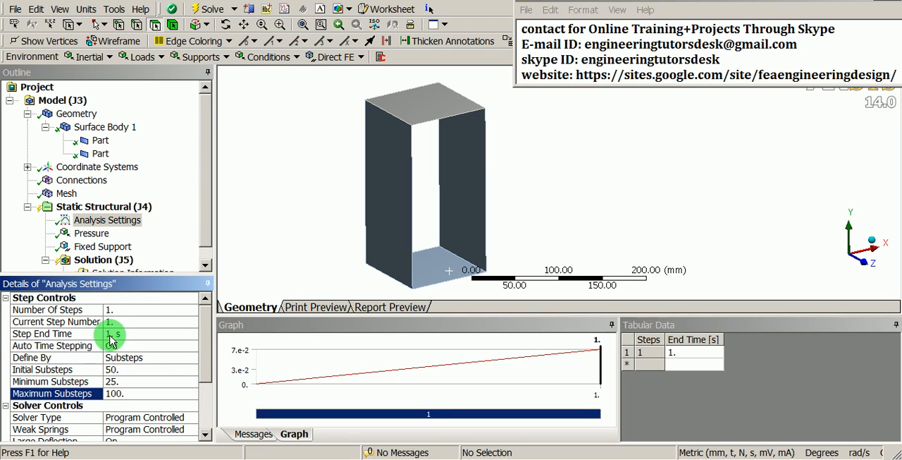
pyautogui.moveTo(203, 160); pyautogui.dragTo(203, 179)
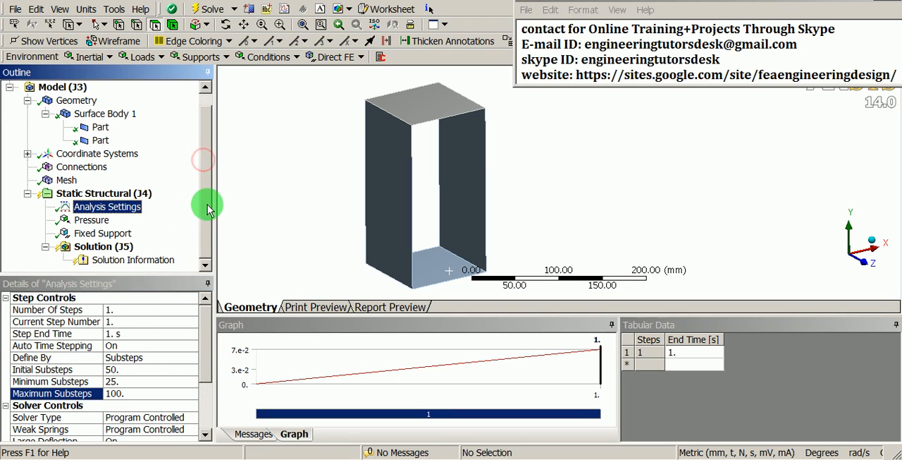
# Add a Total Deformation result to the static structural solution
pyautogui.click(105, 246)
pyautogui.rightClick(99, 247)
pyautogui.moveTo(148, 255)
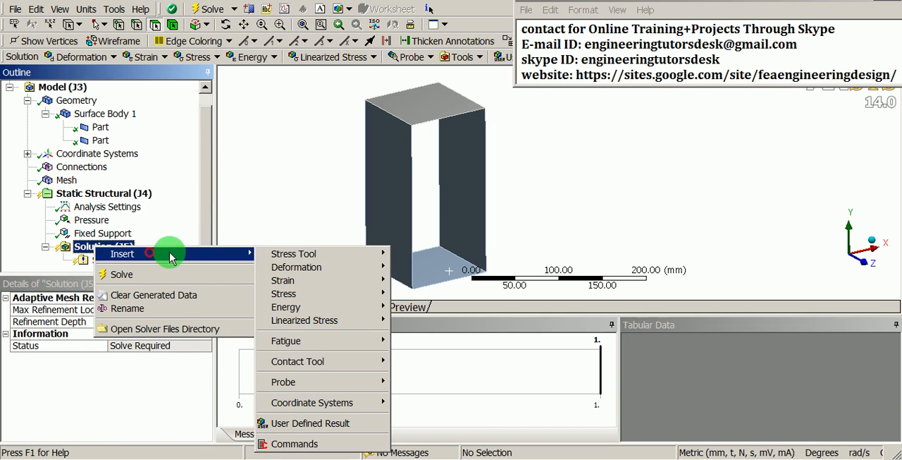
pyautogui.click(294, 267)
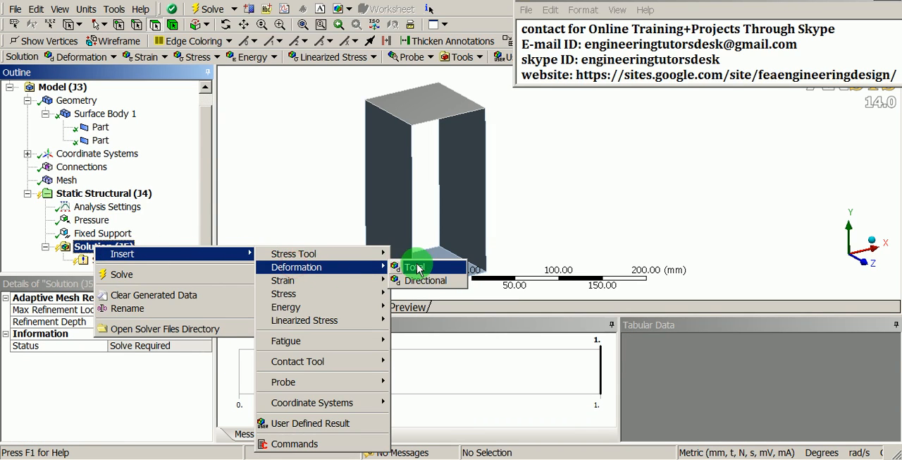
pyautogui.click(423, 267)
# Add an Equivalent (von-Mises) Stress result to the static structural solution
pyautogui.click(98, 232)
pyautogui.rightClick(101, 233)
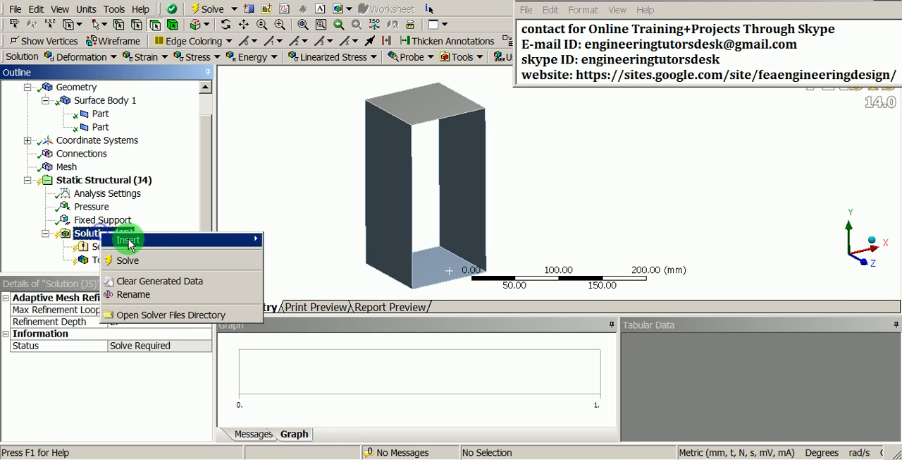
pyautogui.click(128, 240)
pyautogui.click(286, 279)
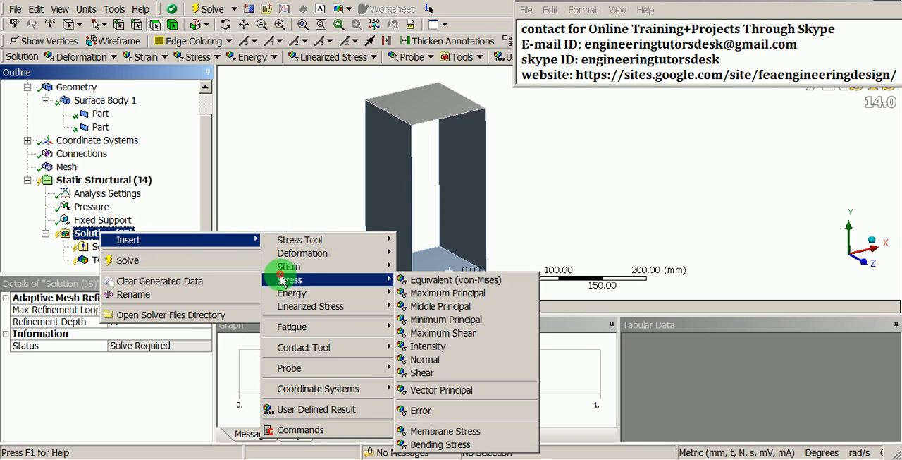
pyautogui.click(425, 280)
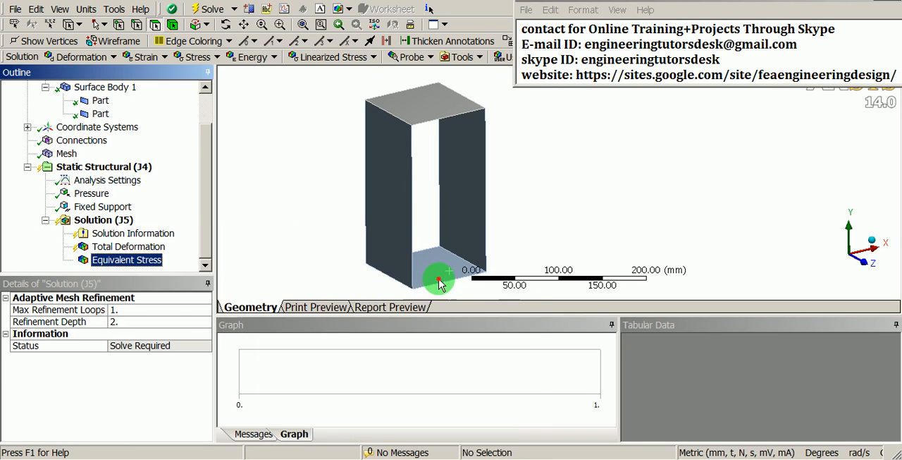
# Add a Force Reaction probe for the Fixed Support to the solution
pyautogui.click(105, 208)
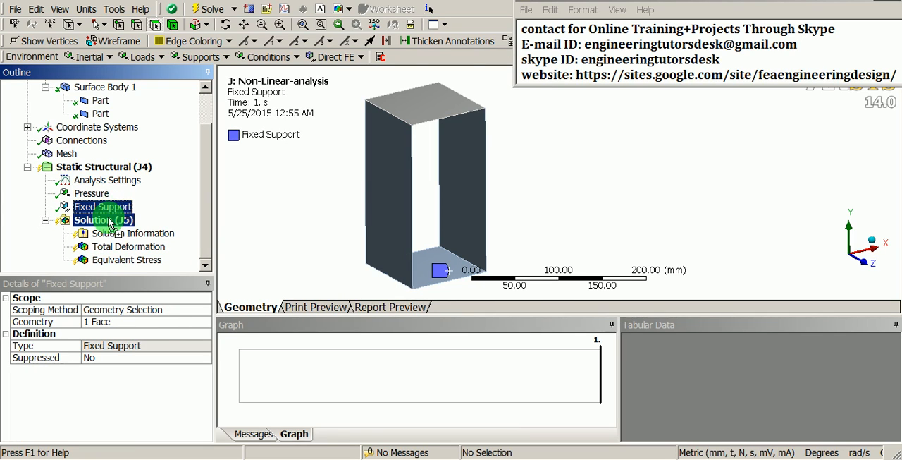
pyautogui.click(100, 219)
pyautogui.moveTo(199, 208); pyautogui.dragTo(201, 251)
# Solve the static structural analysis, moving the solution status window clear of the model
pyautogui.click(89, 206)
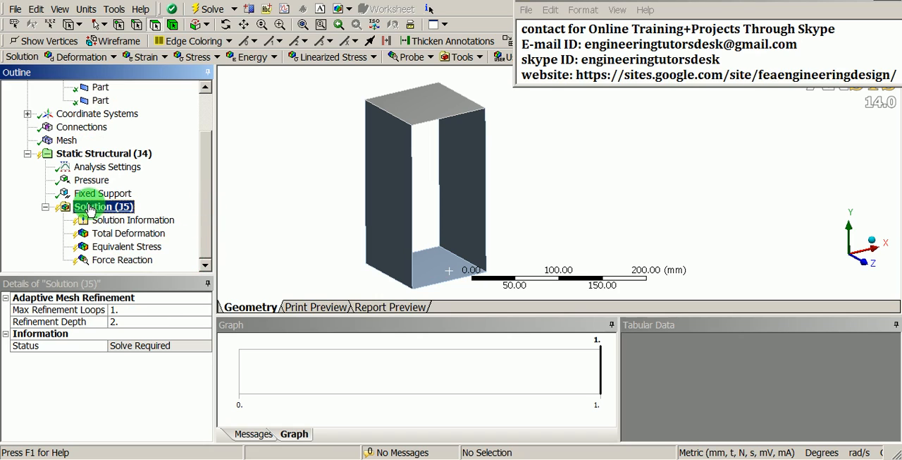
pyautogui.rightClick(90, 207)
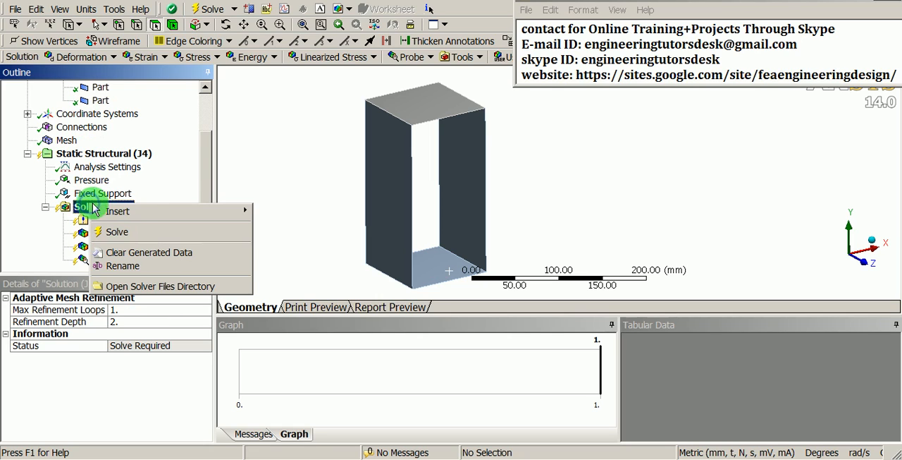
pyautogui.click(148, 236)
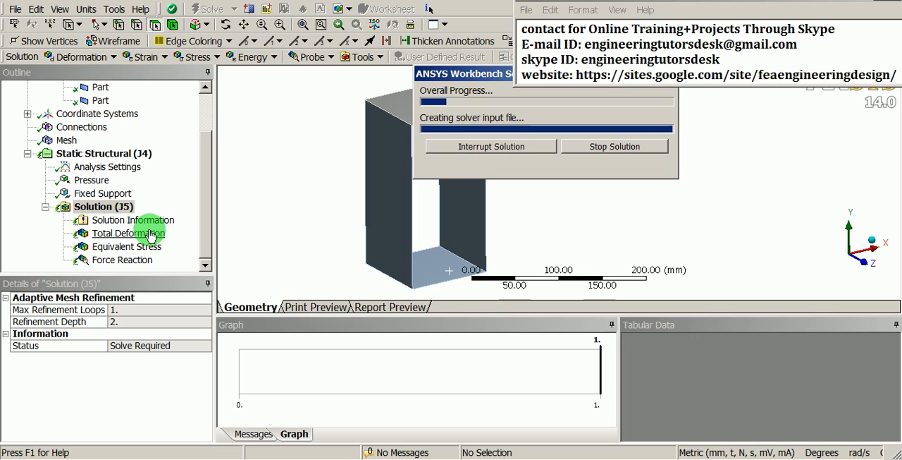
pyautogui.moveTo(498, 74); pyautogui.dragTo(630, 174)
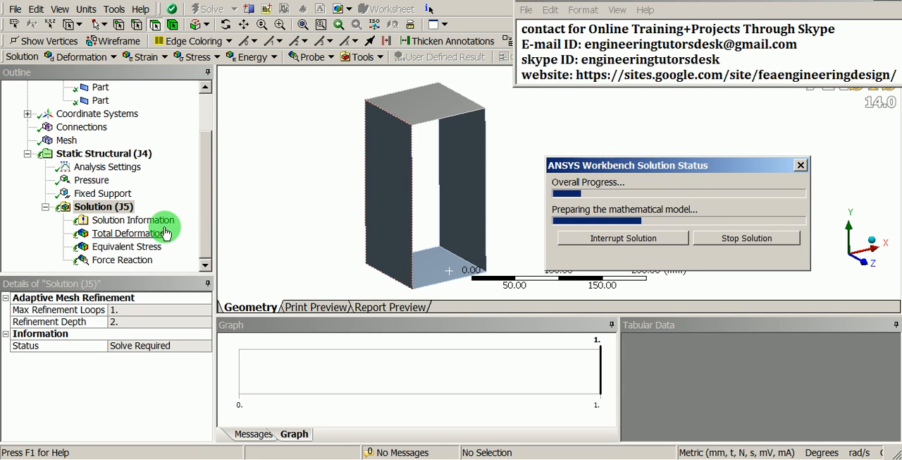
# Set the Solution Output in Solution Information to Force Convergence and clear the messages and status window away from the plot
pyautogui.click(150, 219)
pyautogui.click(186, 310)
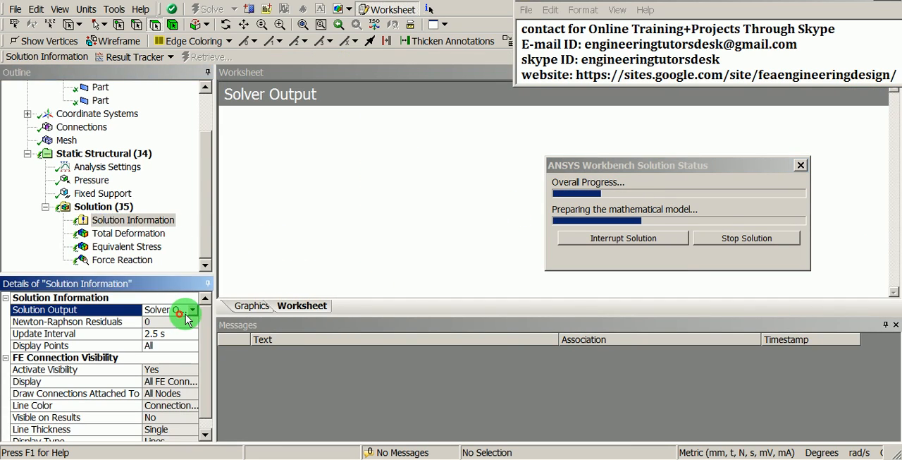
pyautogui.click(193, 309)
pyautogui.click(171, 332)
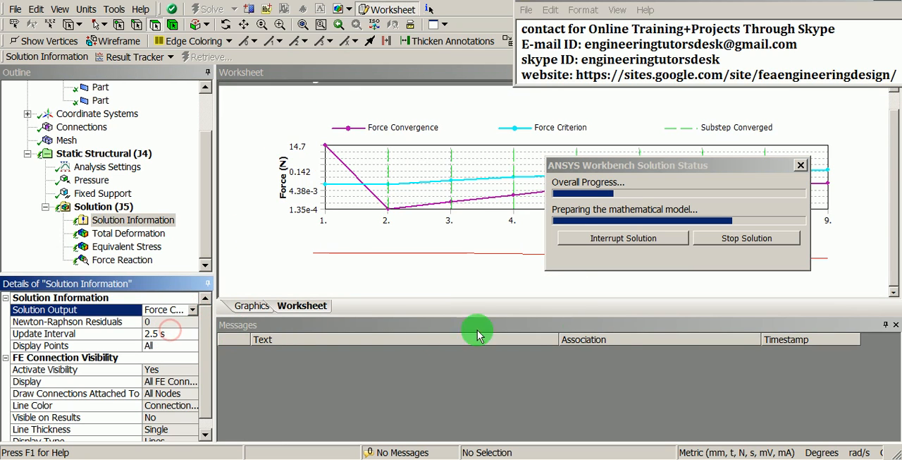
pyautogui.click(893, 325)
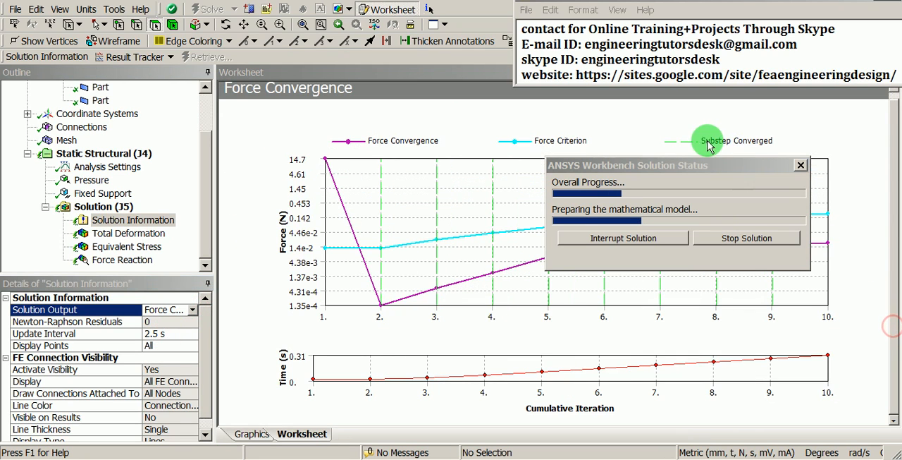
pyautogui.moveTo(698, 165); pyautogui.dragTo(334, 48)
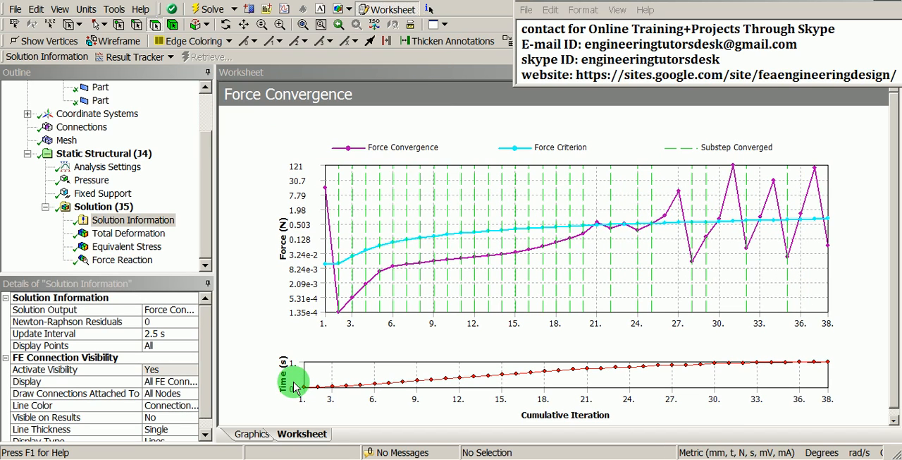
# Review the total deformation, equivalent stress and force reaction results of the solved box
pyautogui.click(141, 236)
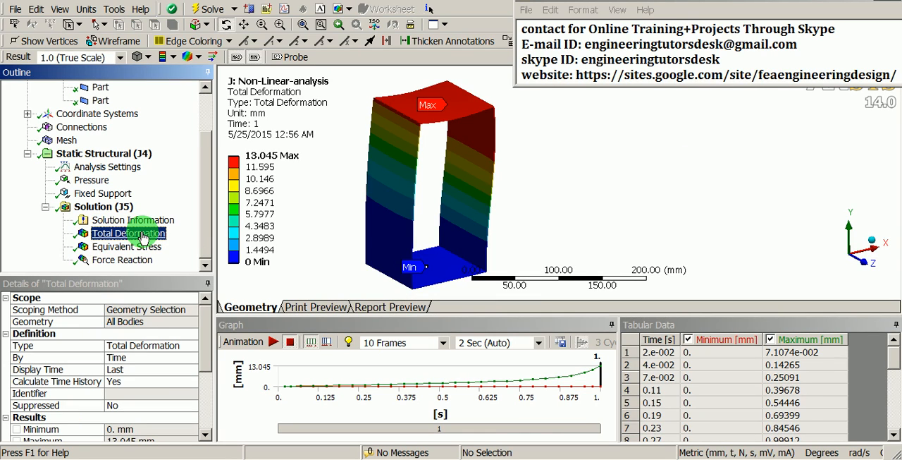
pyautogui.click(144, 247)
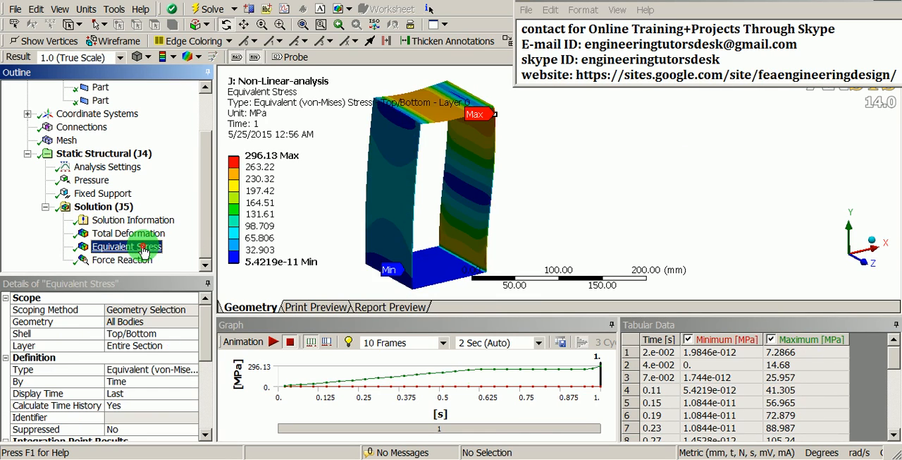
pyautogui.click(123, 260)
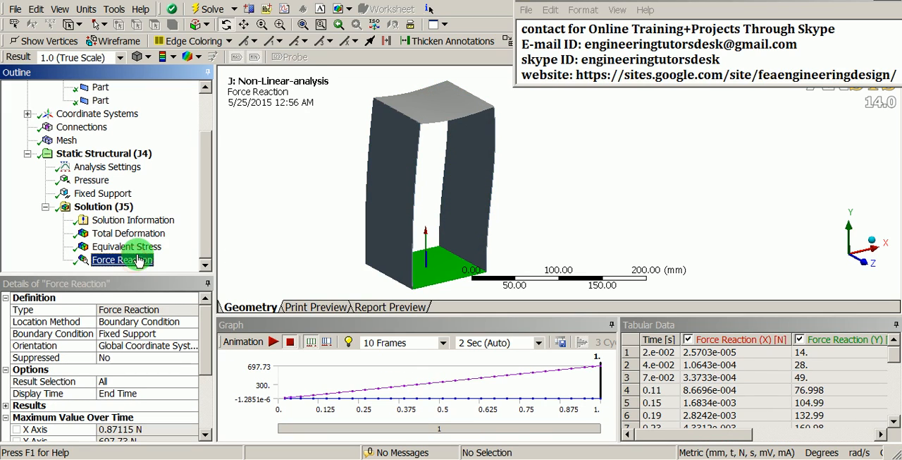
pyautogui.moveTo(397, 155); pyautogui.dragTo(402, 178)
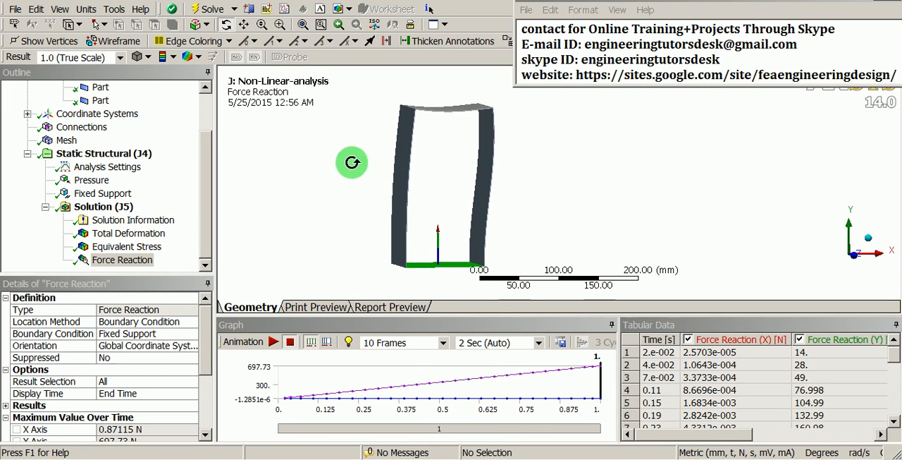
# Set the result deformation scale to 1.9 (2x Auto) and inspect the deformed box
pyautogui.click(121, 57)
pyautogui.click(121, 58)
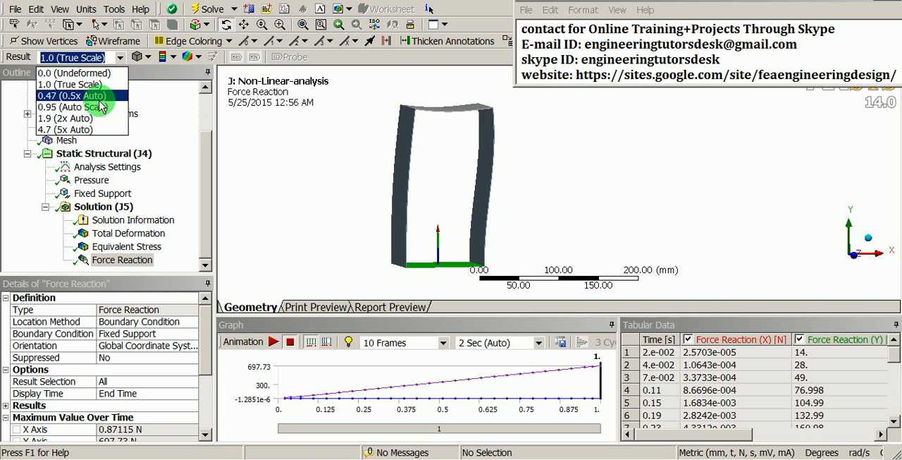
pyautogui.click(77, 122)
pyautogui.moveTo(469, 167); pyautogui.dragTo(339, 245)
# Animate the total deformation result in an enlarged graphics area and examine the box's deformation from the front
pyautogui.click(127, 234)
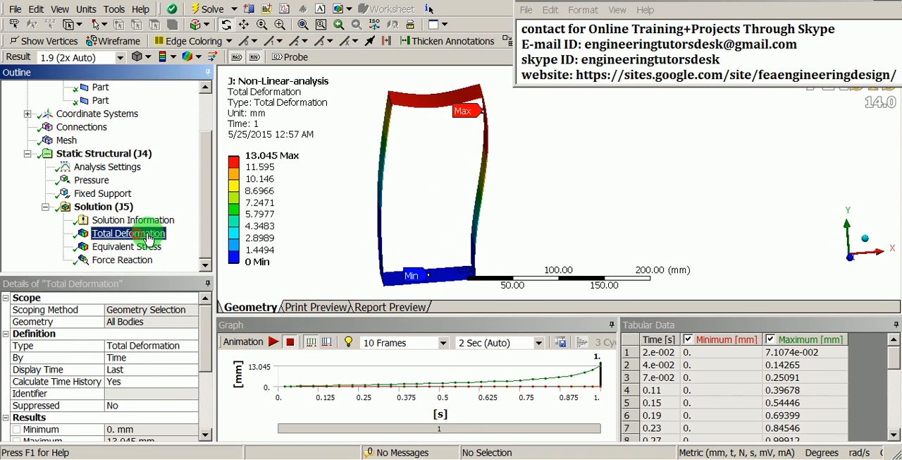
pyautogui.click(274, 341)
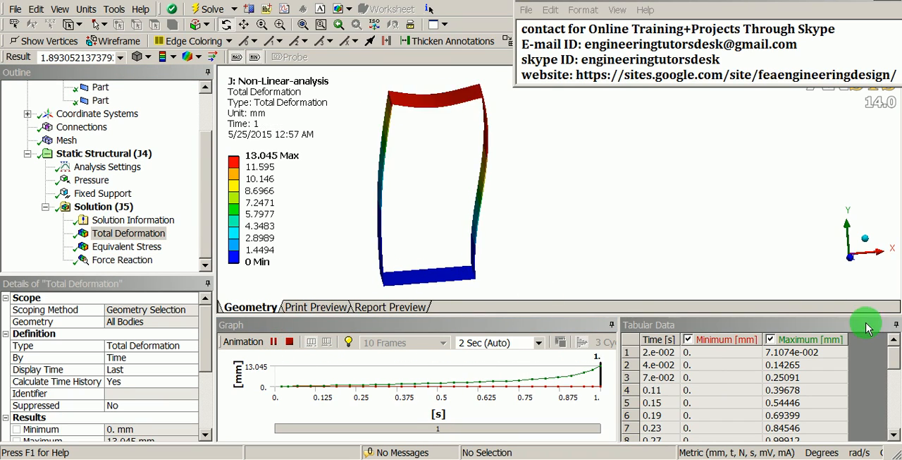
pyautogui.click(896, 325)
pyautogui.moveTo(703, 272); pyautogui.dragTo(540, 244)
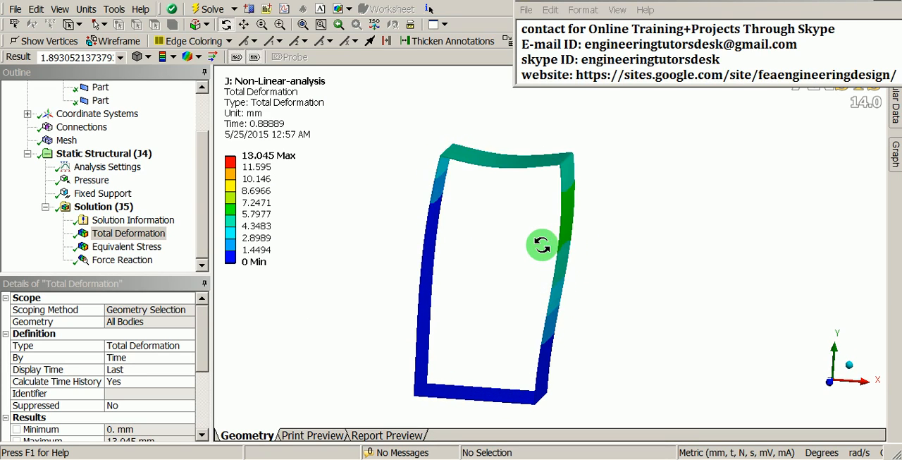
pyautogui.rightClick(495, 206)
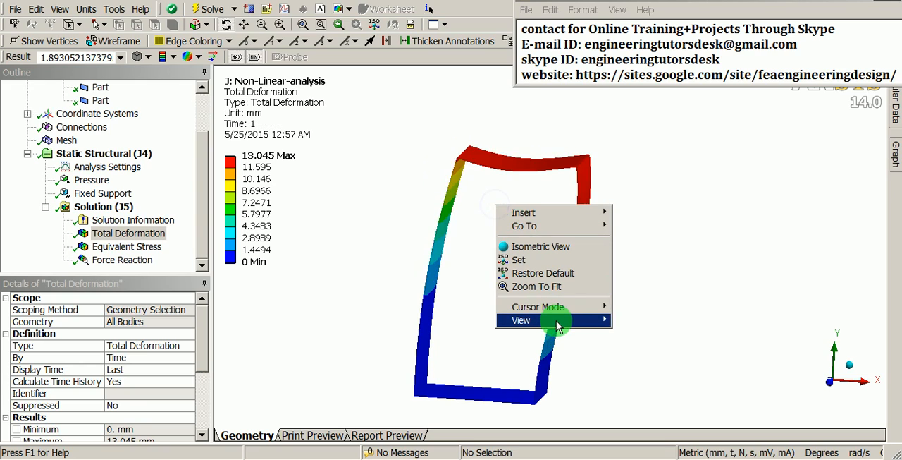
pyautogui.moveTo(556, 320)
pyautogui.click(628, 322)
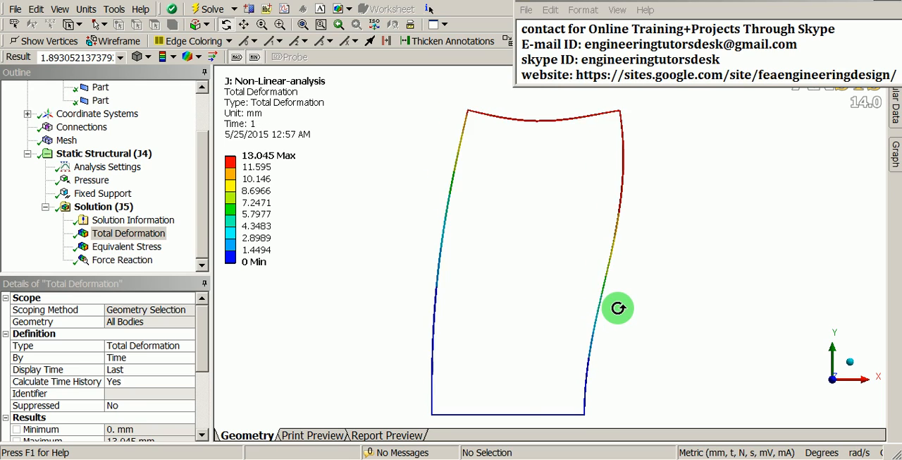
pyautogui.moveTo(618, 308); pyautogui.dragTo(618, 308, button='middle')
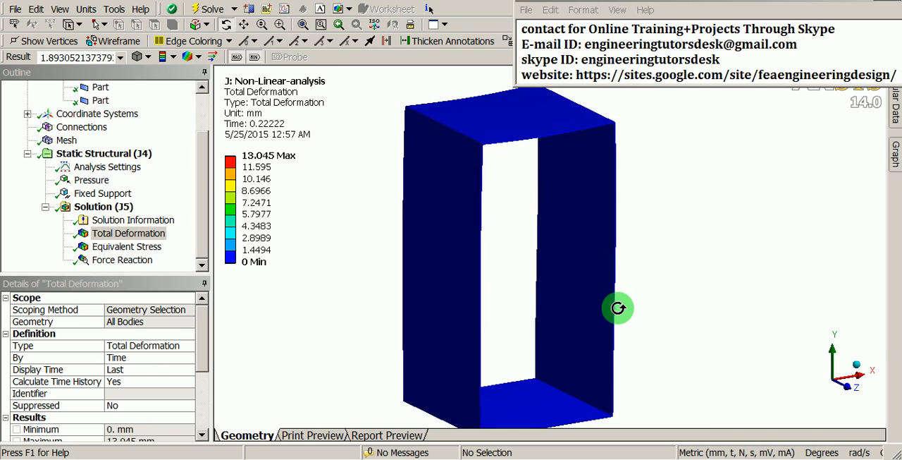
pyautogui.click(571, 32)
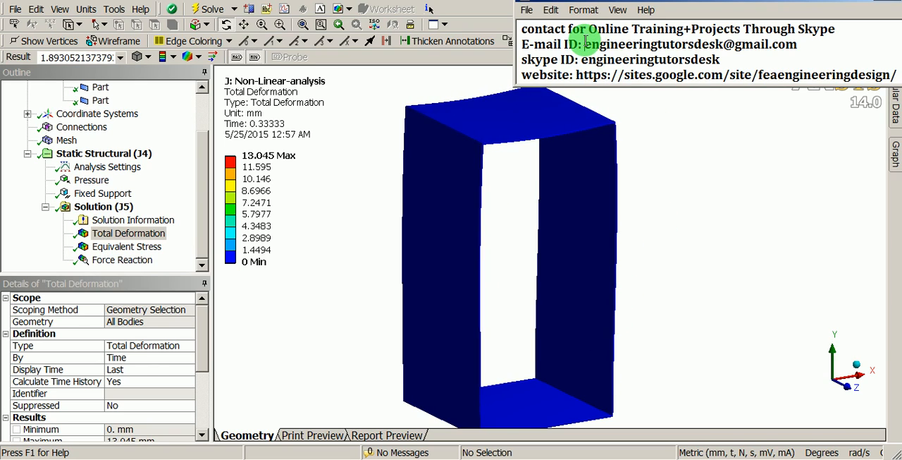
pyautogui.moveTo(583, 43); pyautogui.dragTo(801, 45)
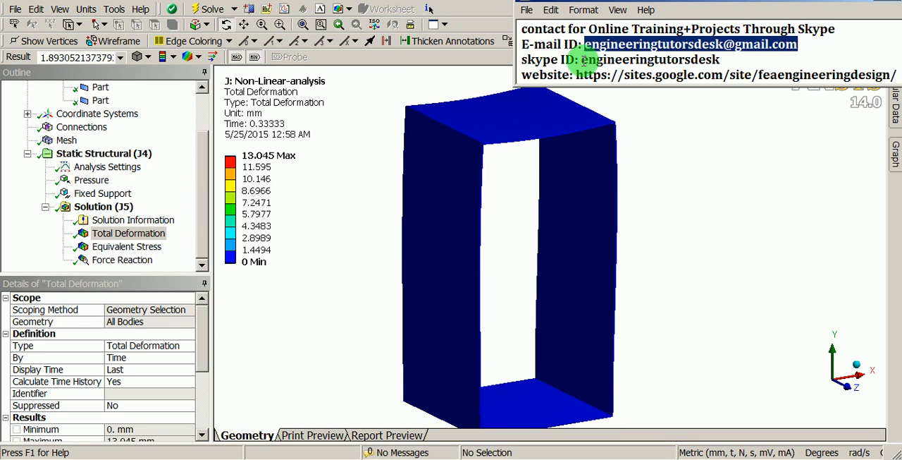
pyautogui.moveTo(584, 60); pyautogui.dragTo(719, 55)
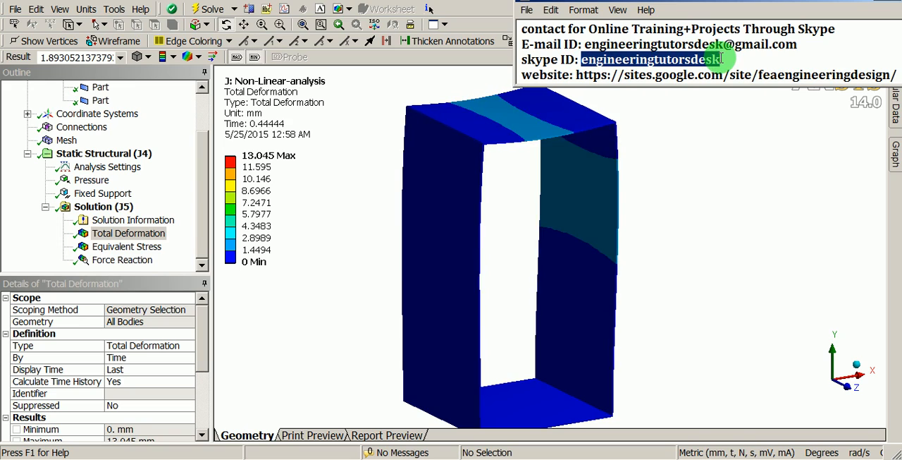
pyautogui.click(721, 59)
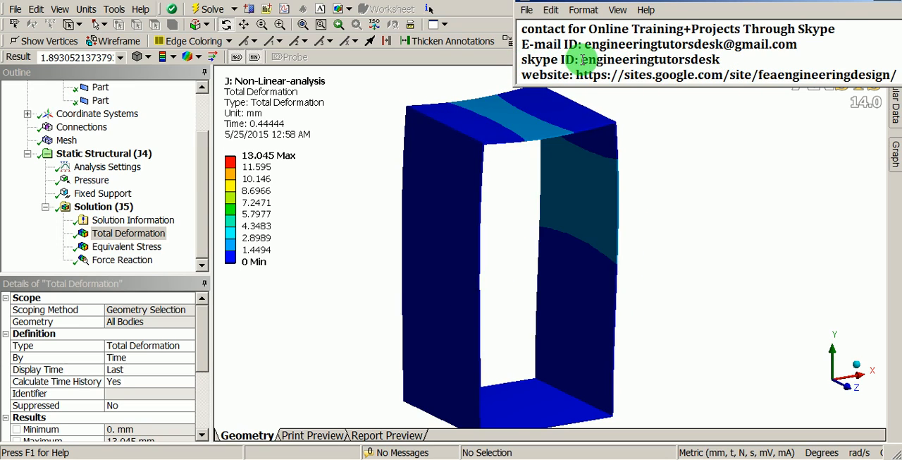
pyautogui.moveTo(583, 59); pyautogui.dragTo(719, 60)
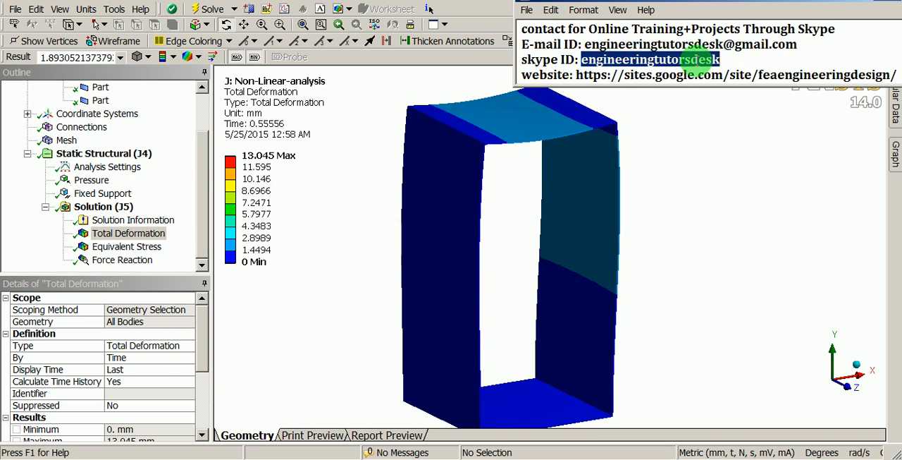
pyautogui.moveTo(584, 44); pyautogui.dragTo(795, 46)
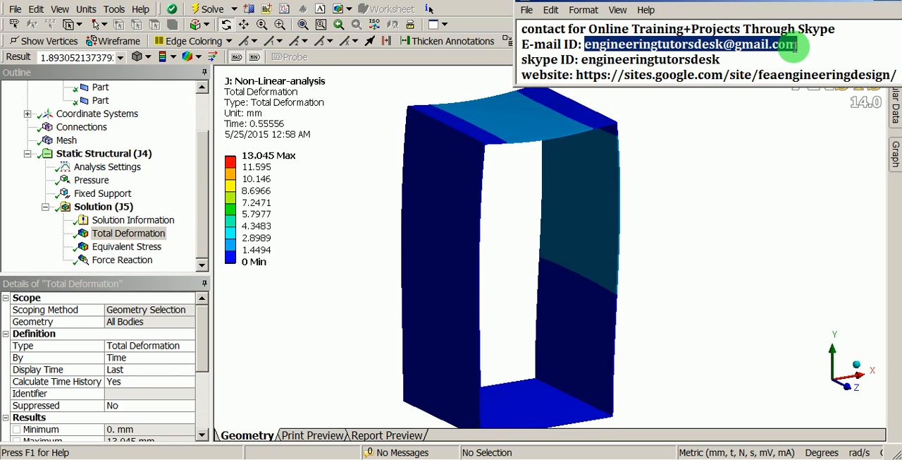